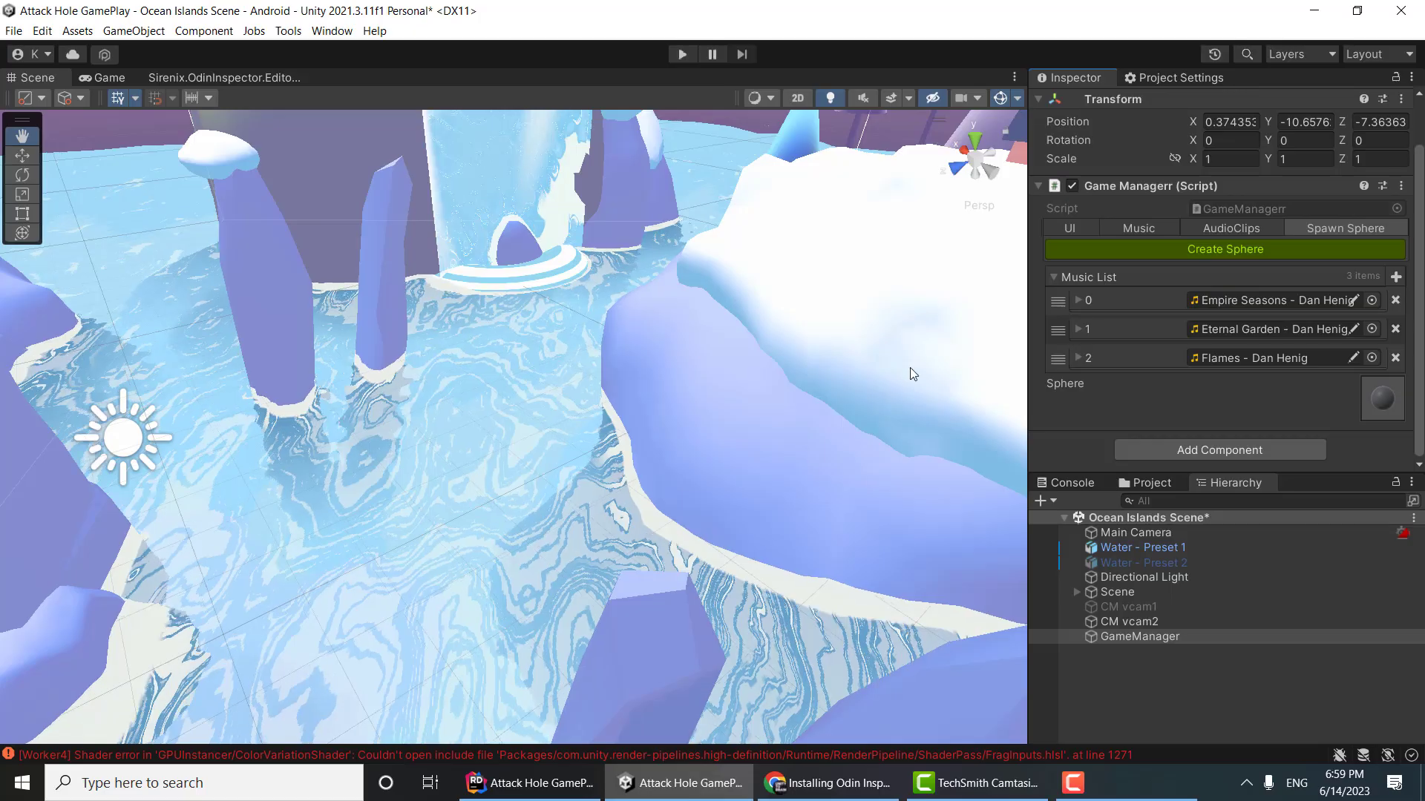
- Spawn five spheres with Create Sphere, then list the three Music List clips for Music Snd
left_click(1222, 250)
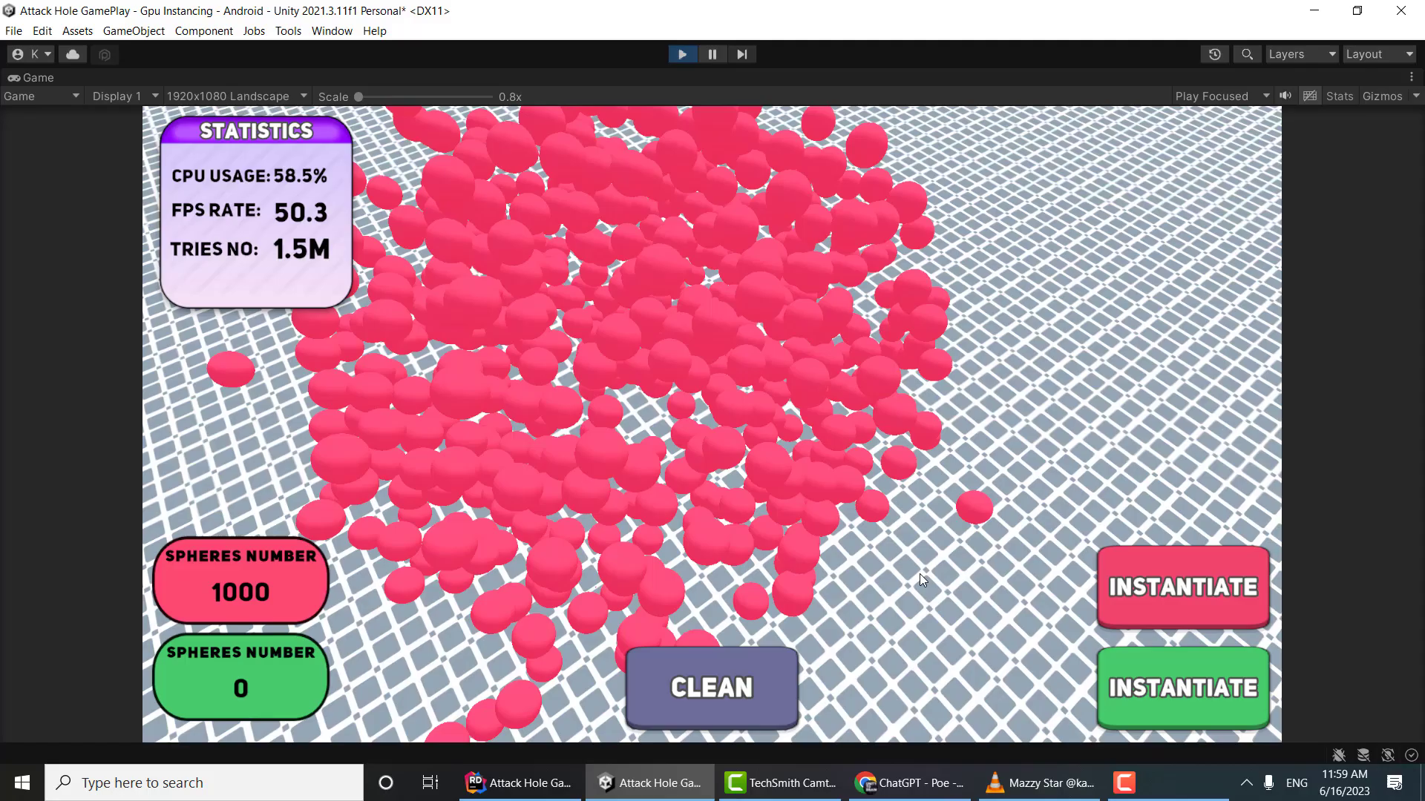
left_click(1186, 688)
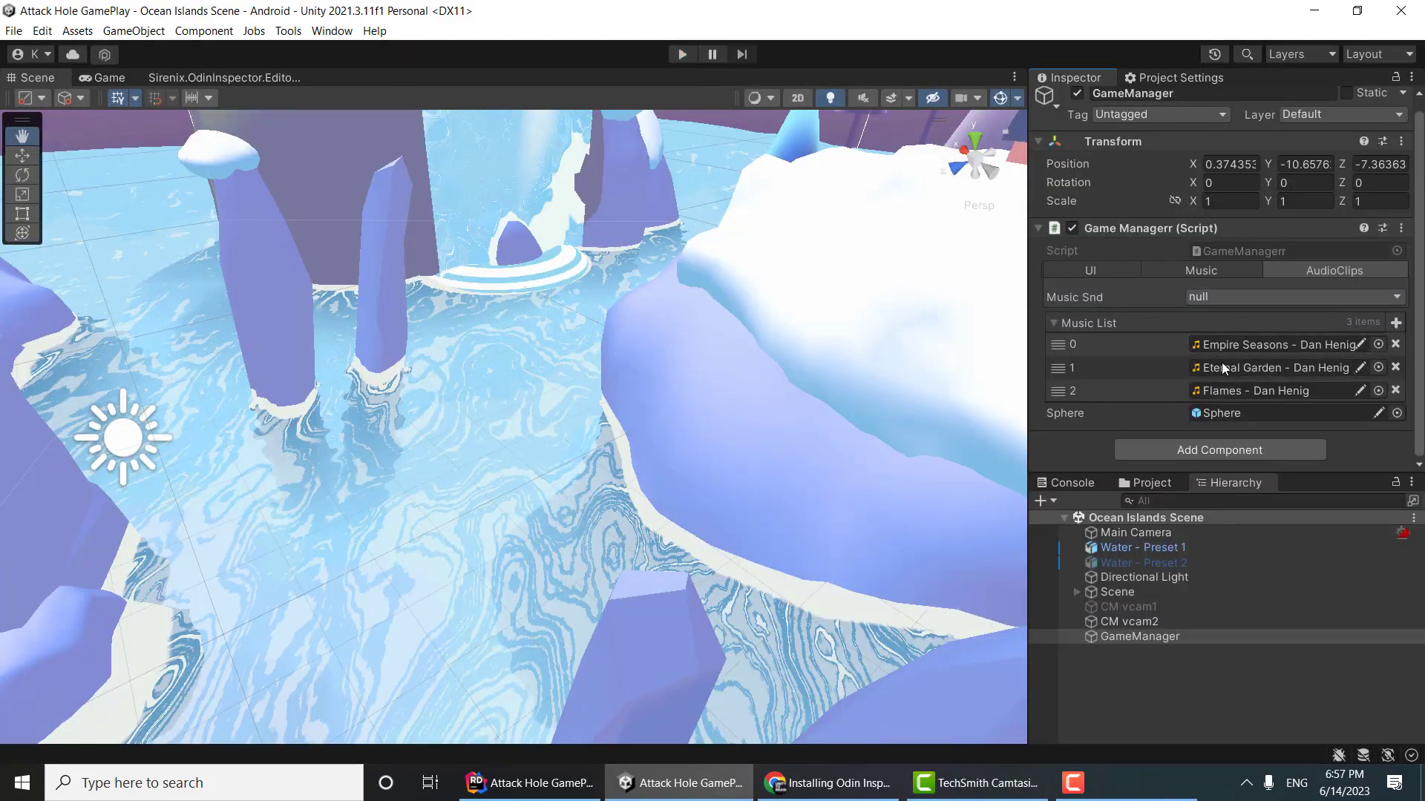
left_click(1252, 300)
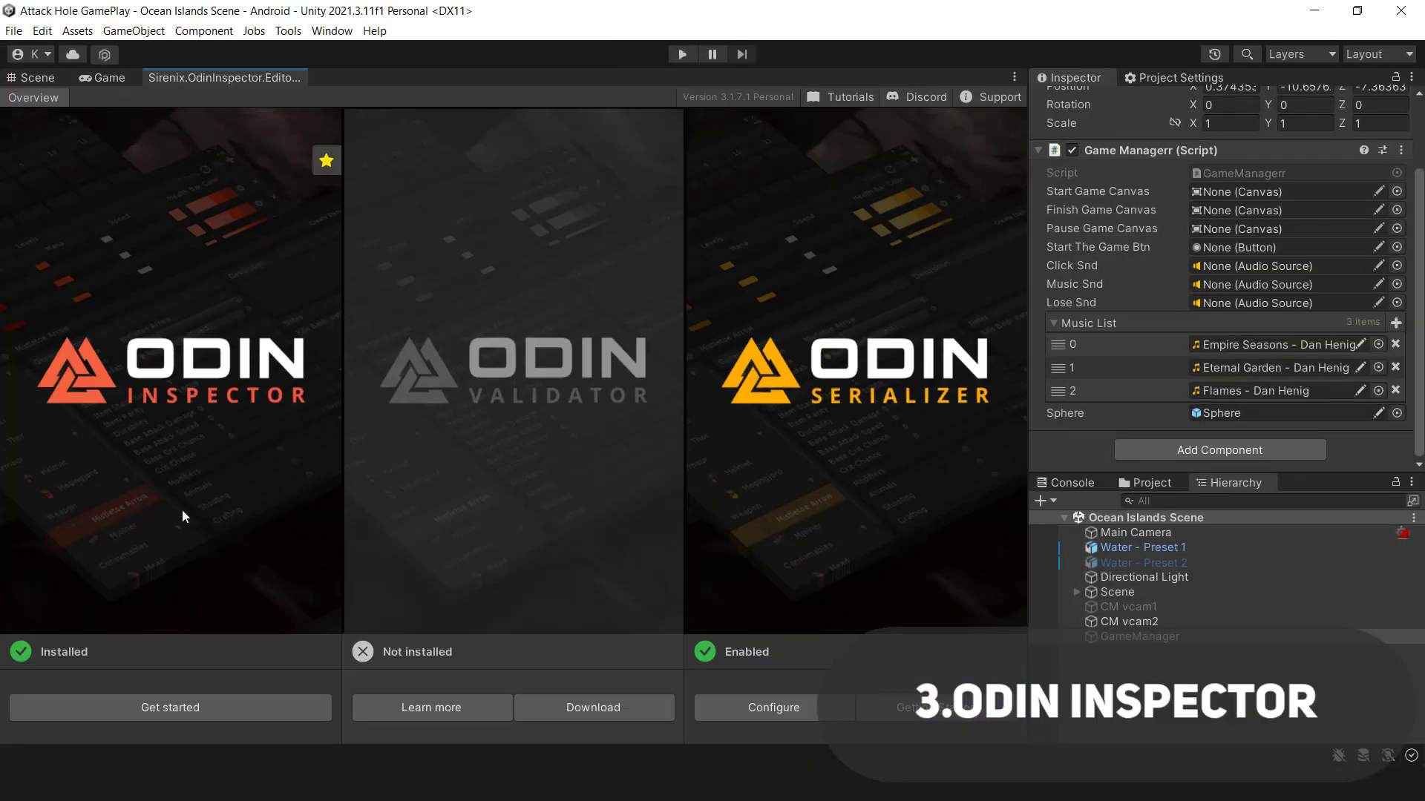
- Browse Odin examples: Custom Value Drawer, Delayed Property, Detailed Info Box, GUIColor, Read Only, Required, Type Filter
left_click(210, 708)
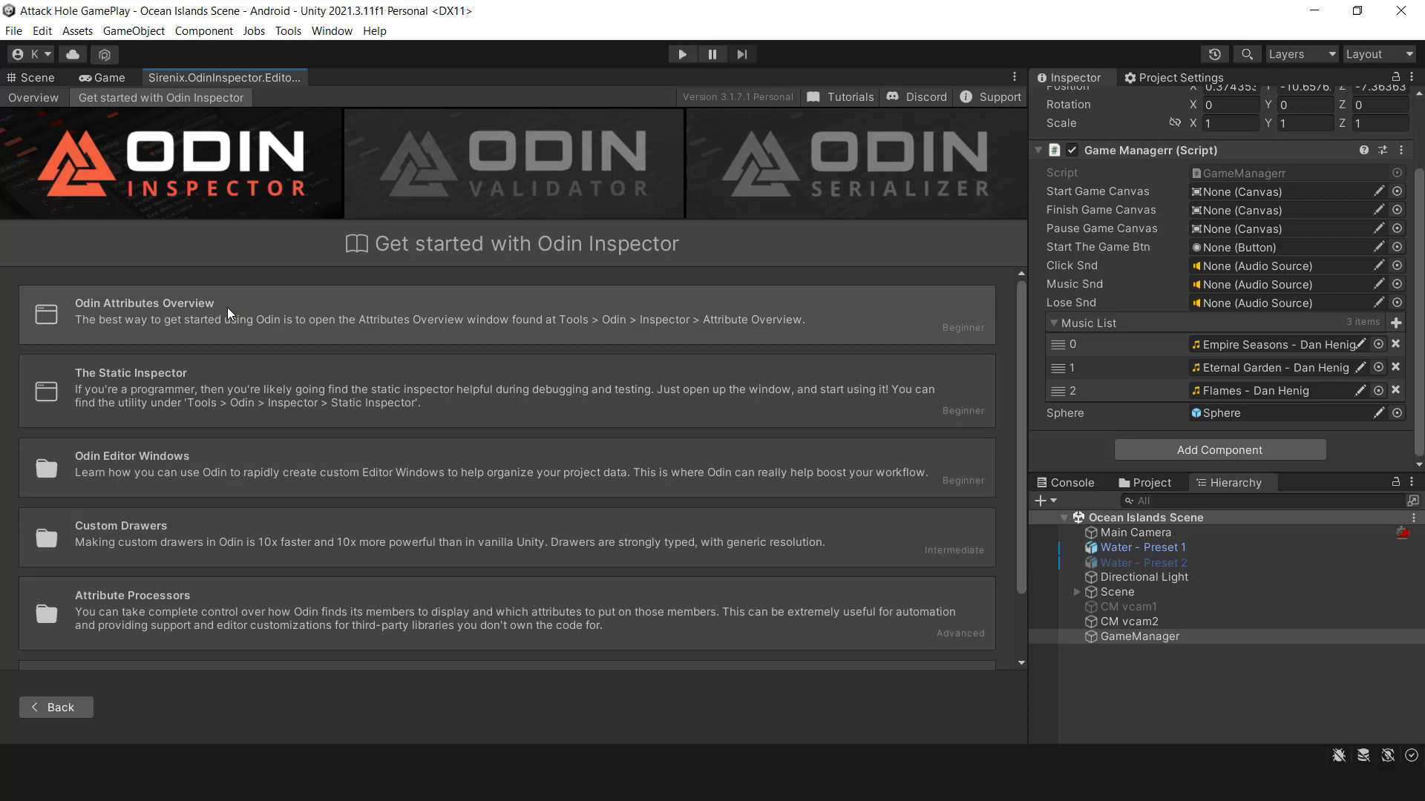
left_click(229, 313)
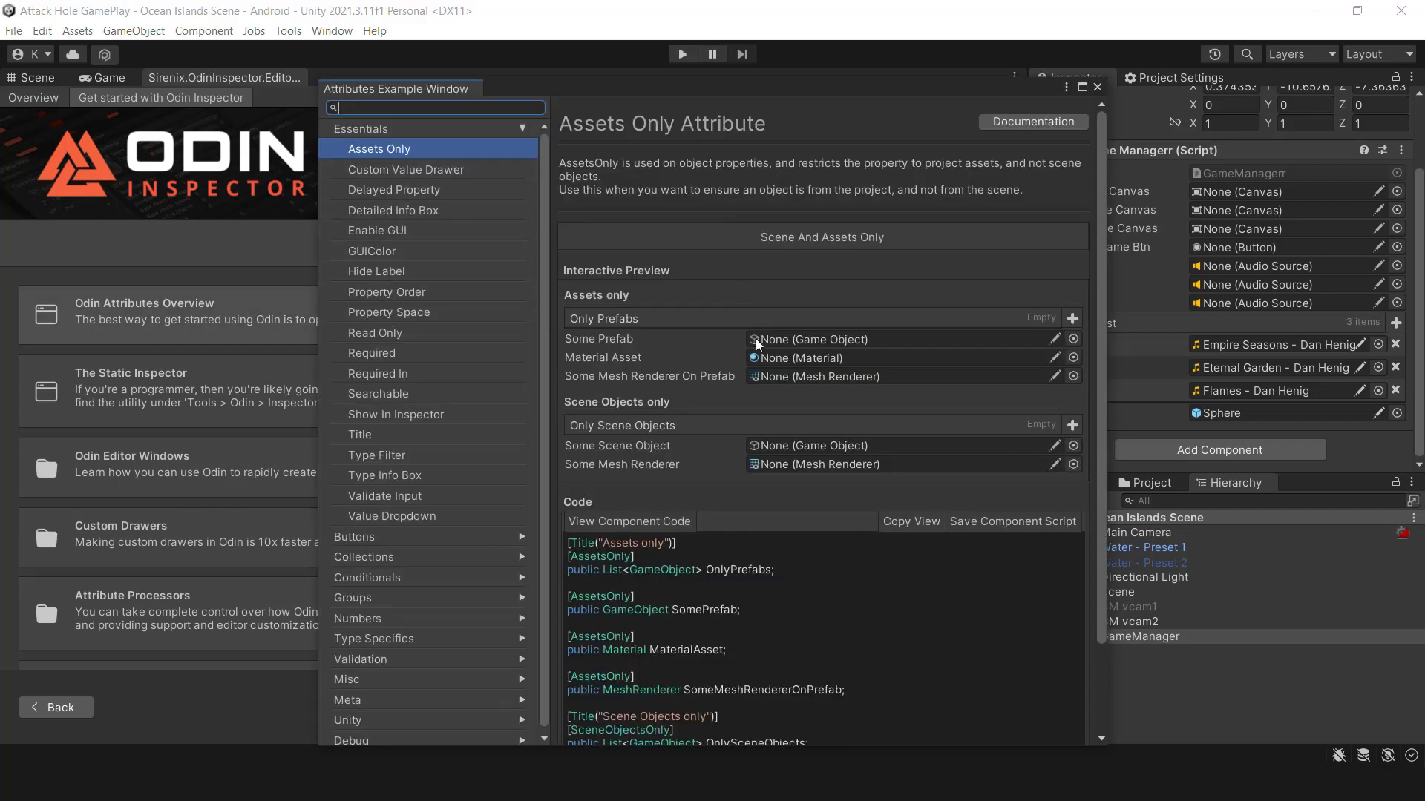
scroll(736, 402, "down", 3)
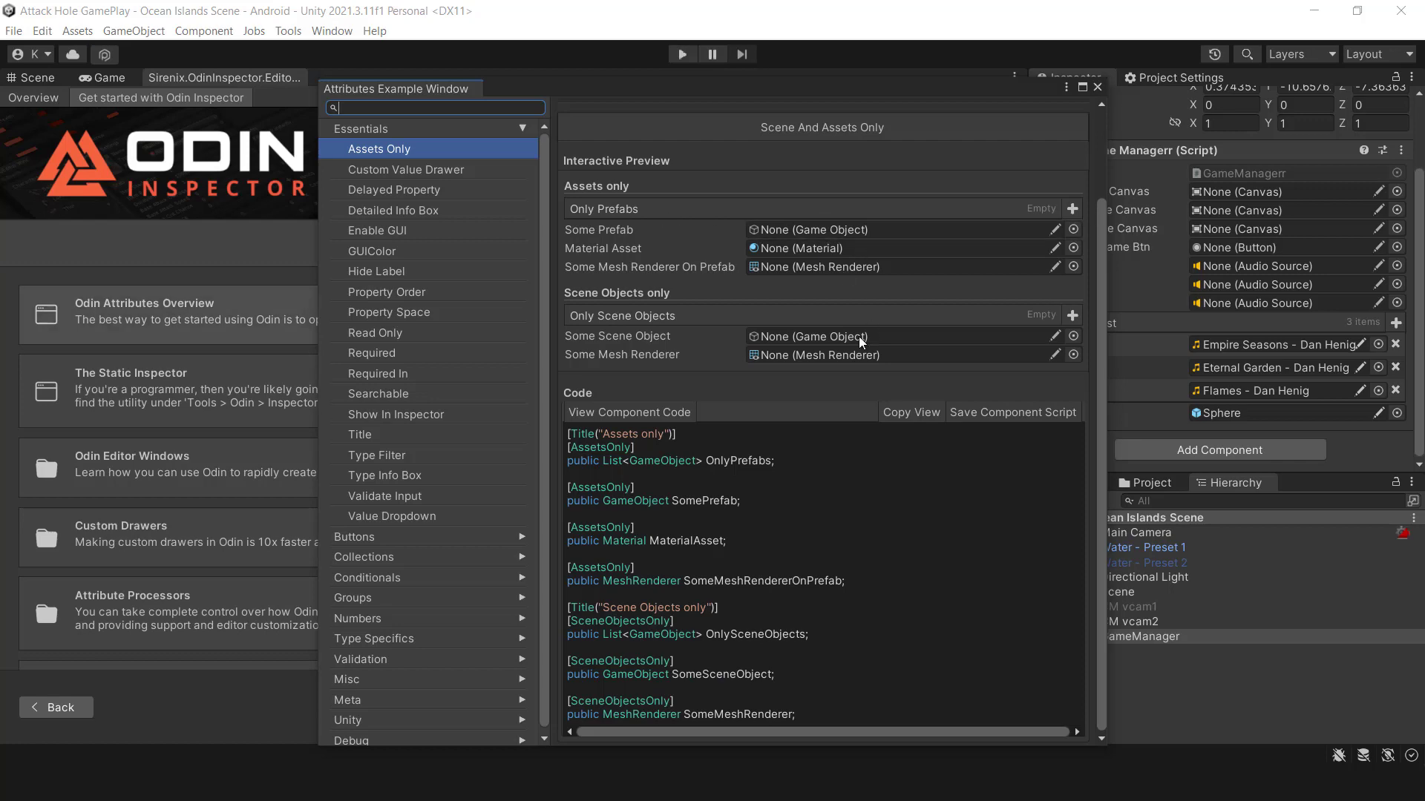
left_click(424, 176)
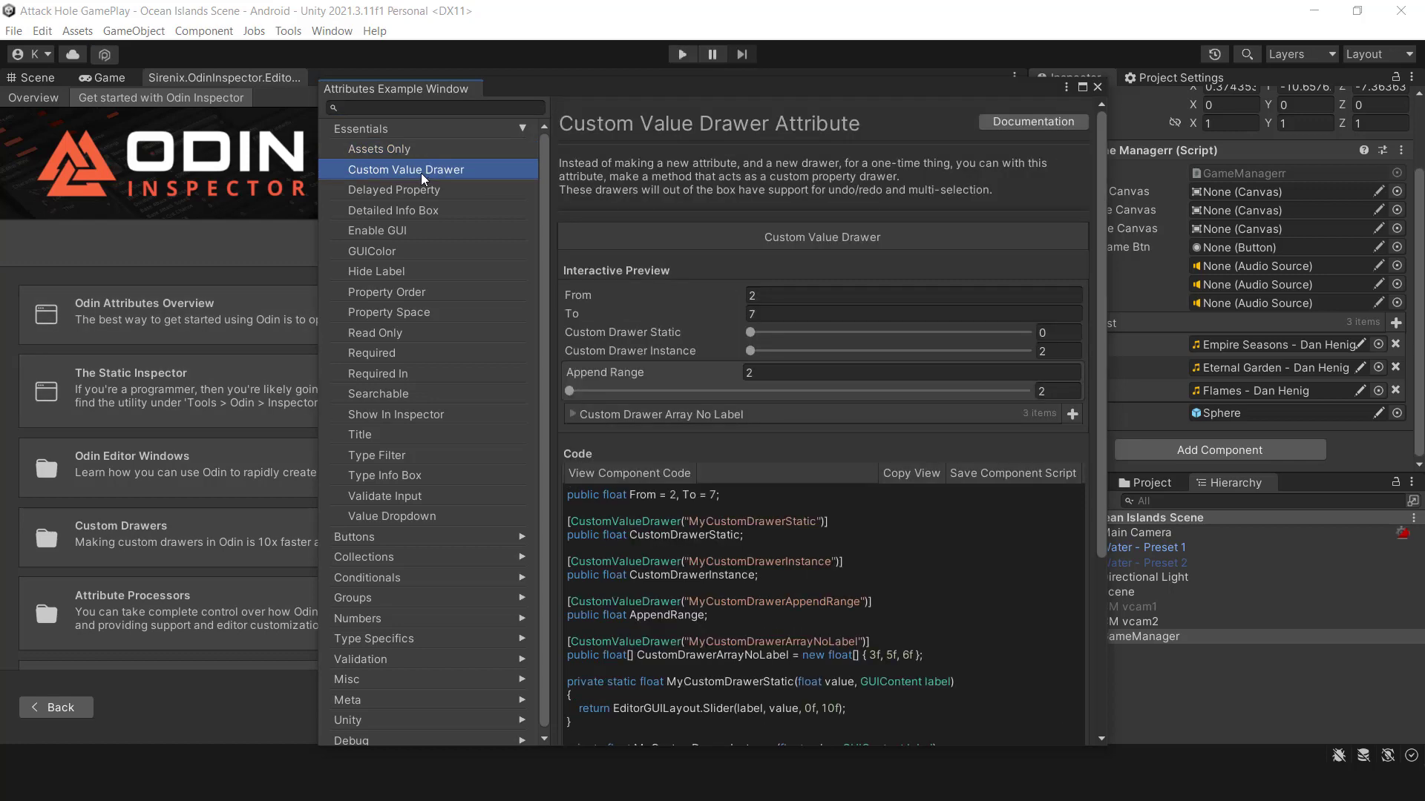
scroll(725, 567, "down", 5)
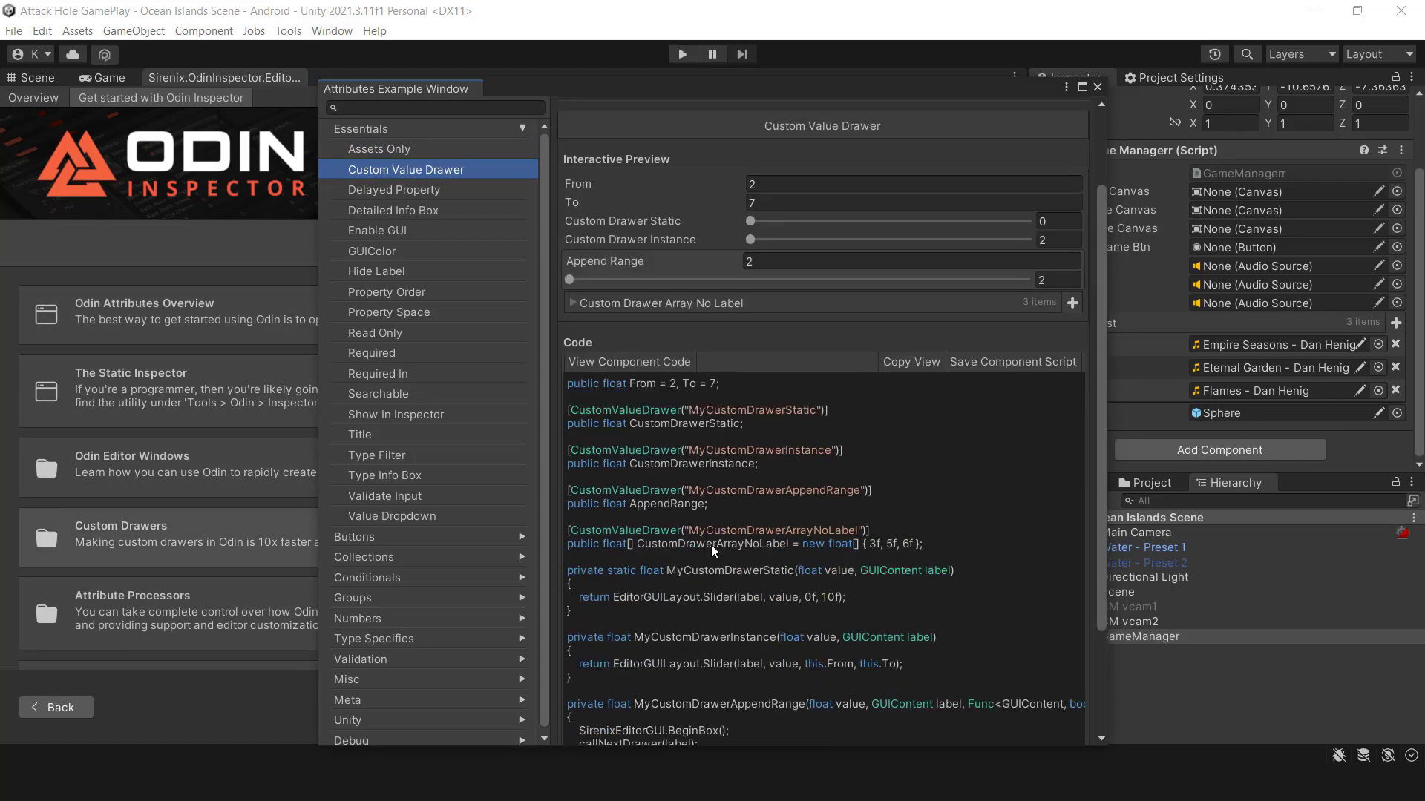
scroll(725, 568, "up", 5)
left_click(436, 191)
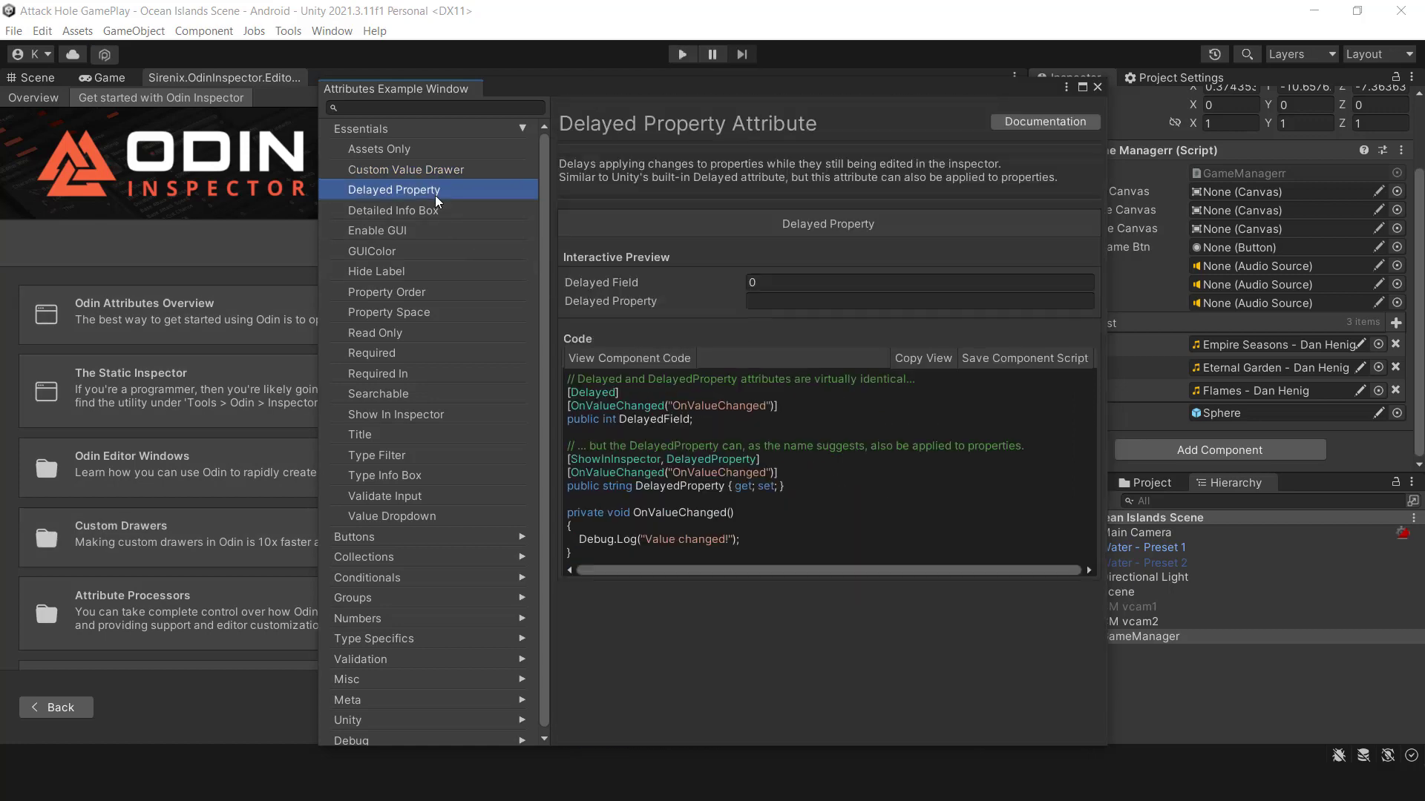
left_click(405, 213)
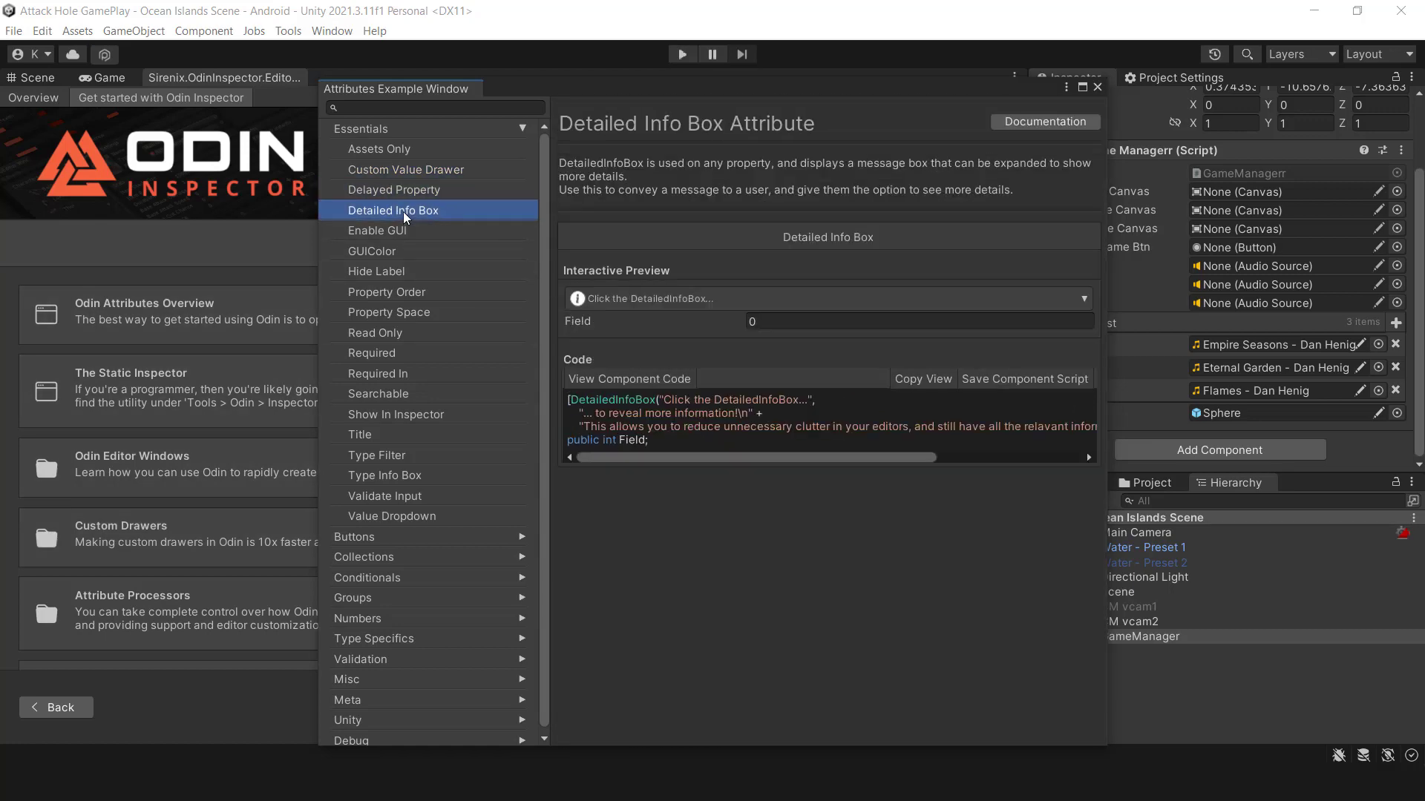
left_click(398, 237)
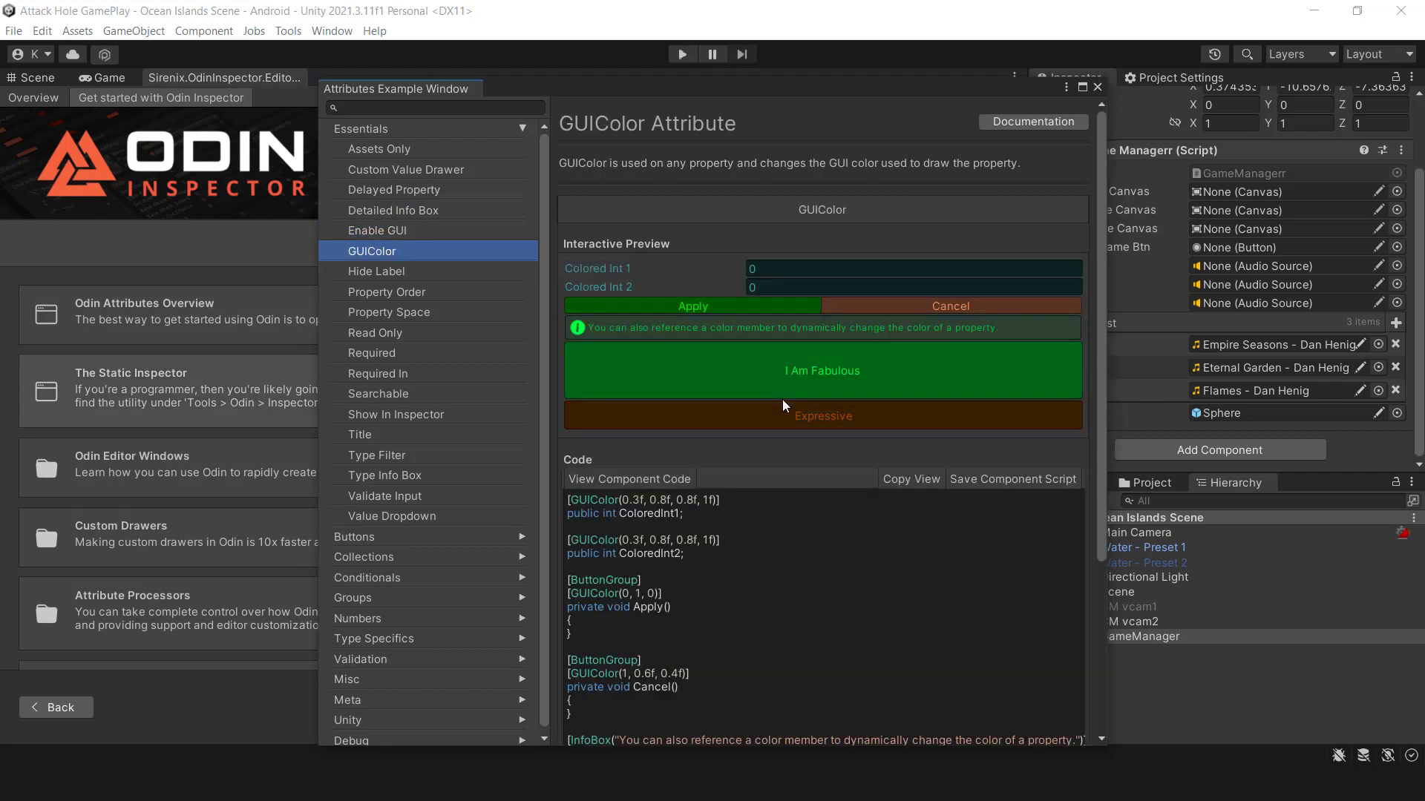
scroll(701, 424, "down", 3)
scroll(690, 459, "down", 2)
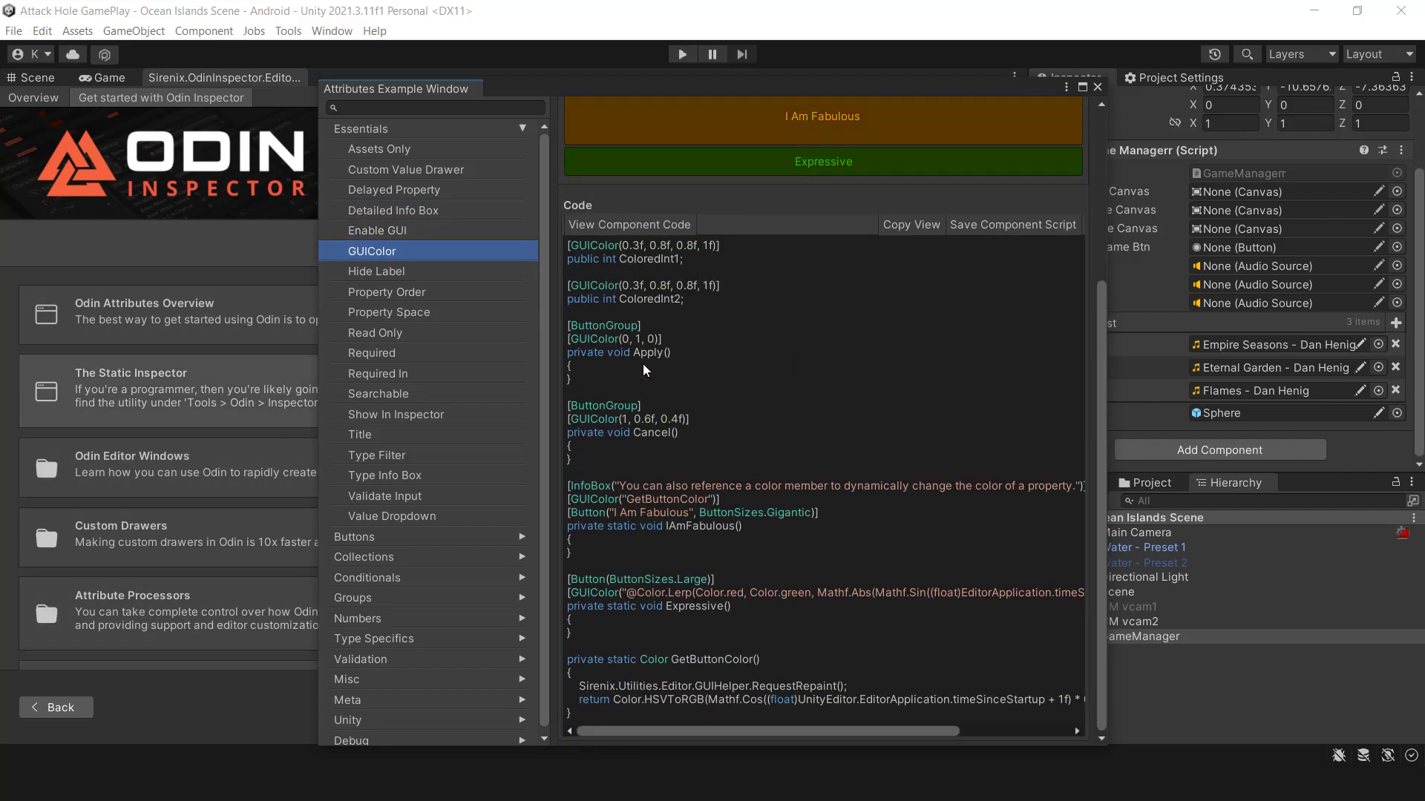
scroll(663, 339, "up", 5)
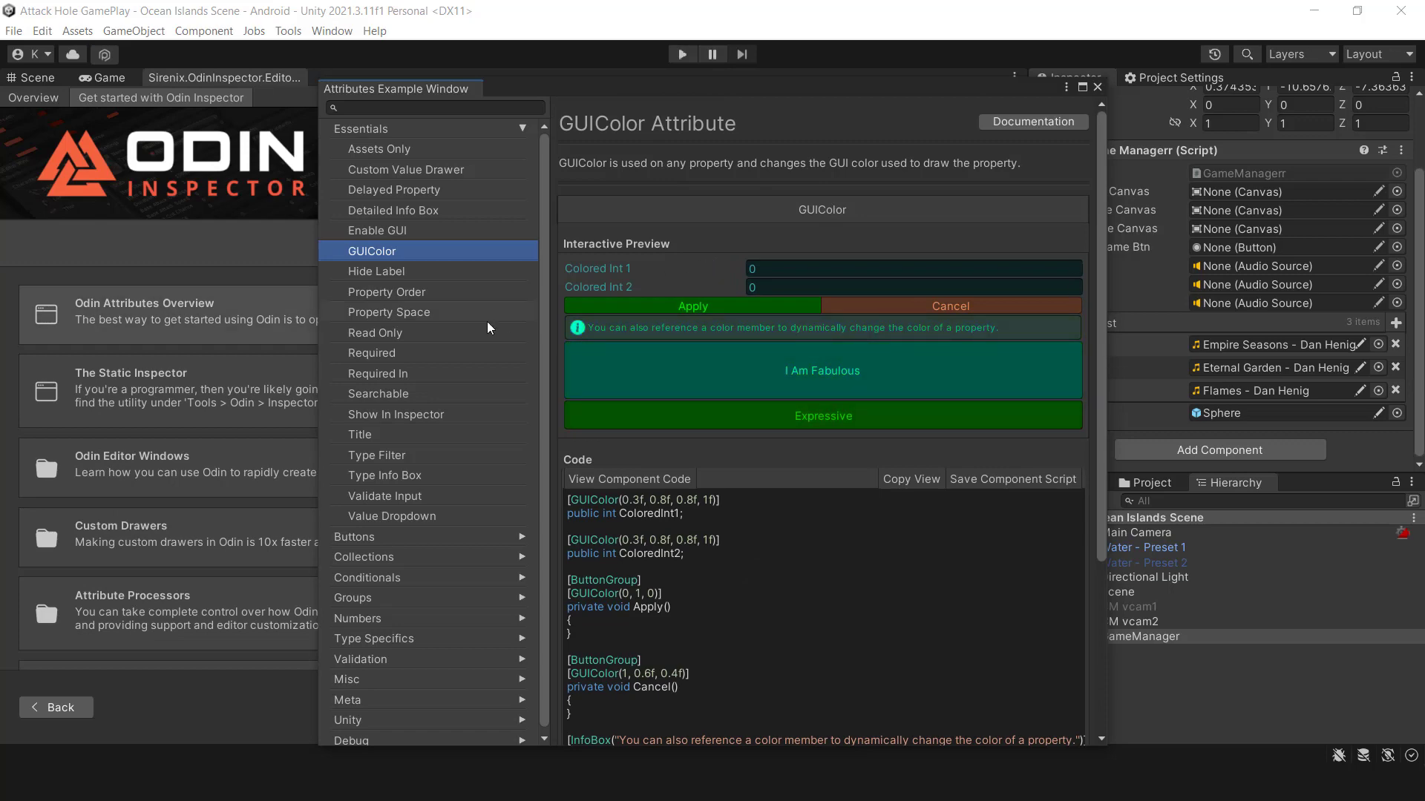
left_click(409, 336)
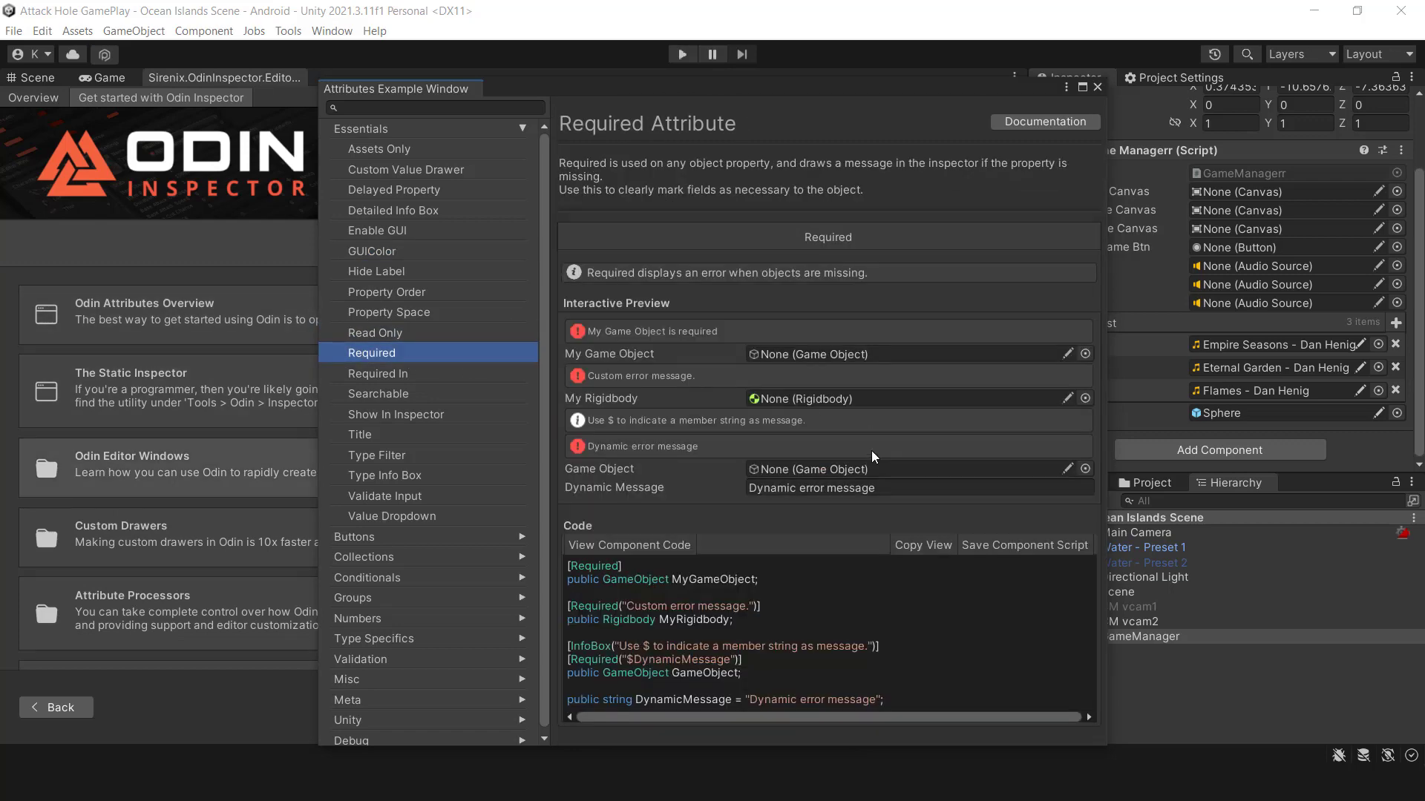
left_click(388, 376)
left_click(376, 458)
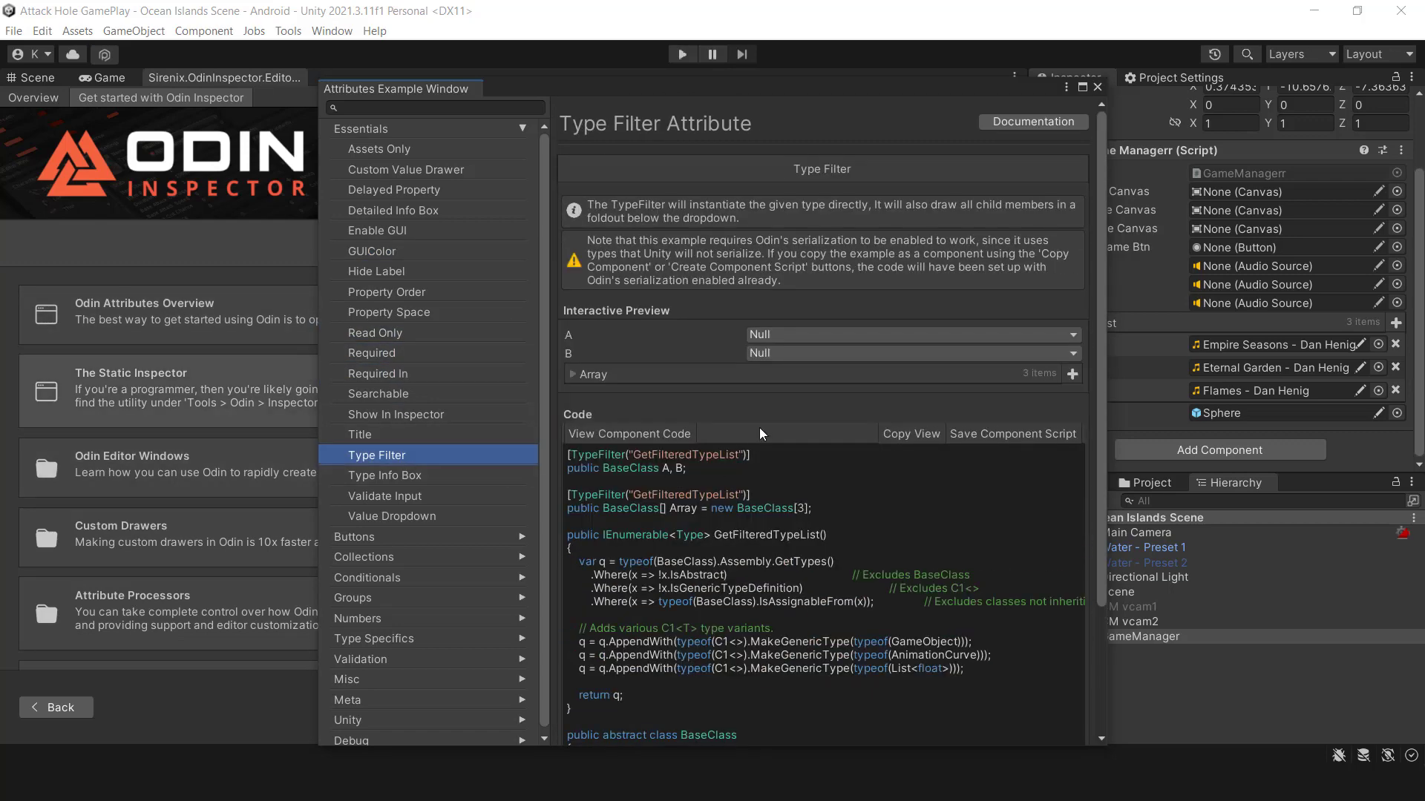
- Close the examples, return to the Scene view, and open GameManager's script via Edit Script
left_click(1097, 87)
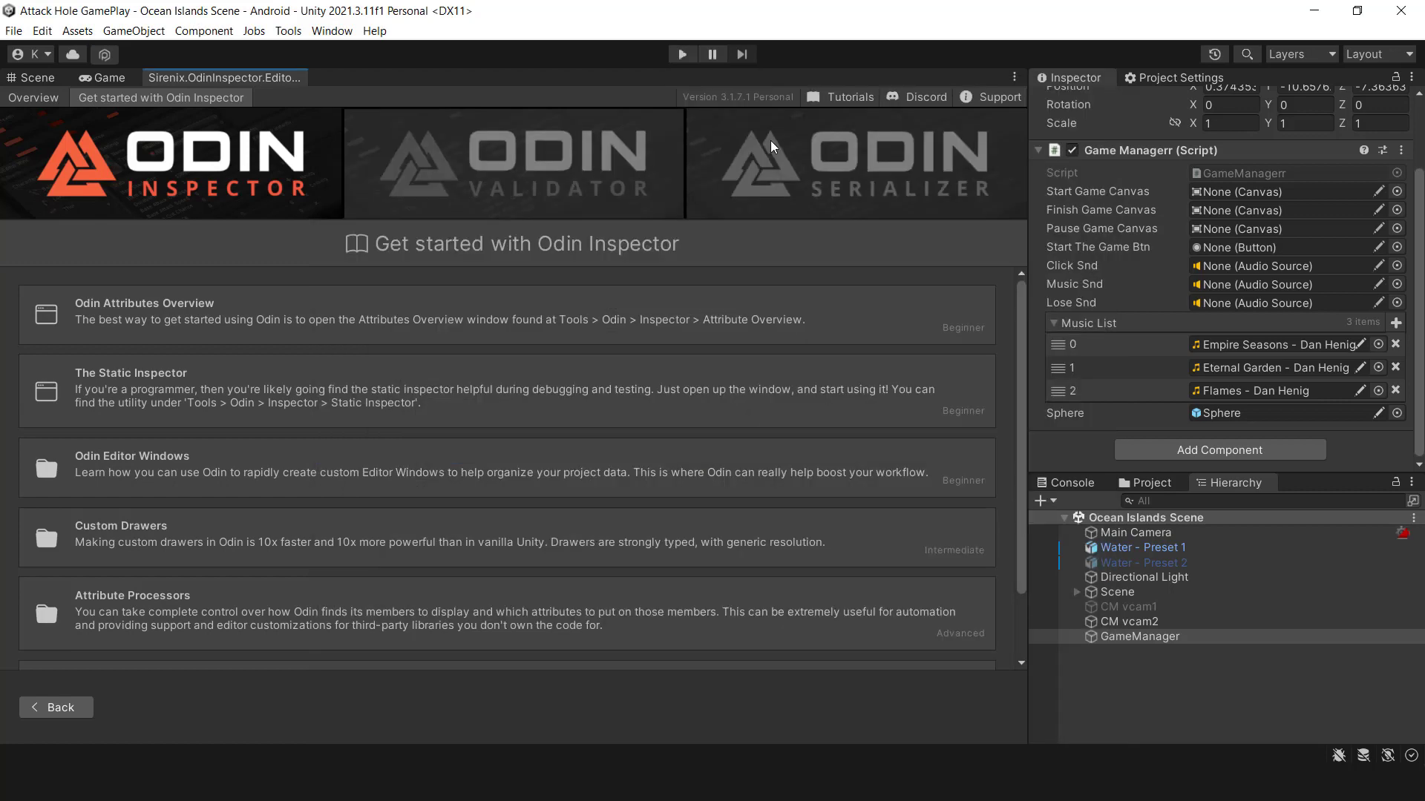
left_click(109, 78)
left_click(38, 78)
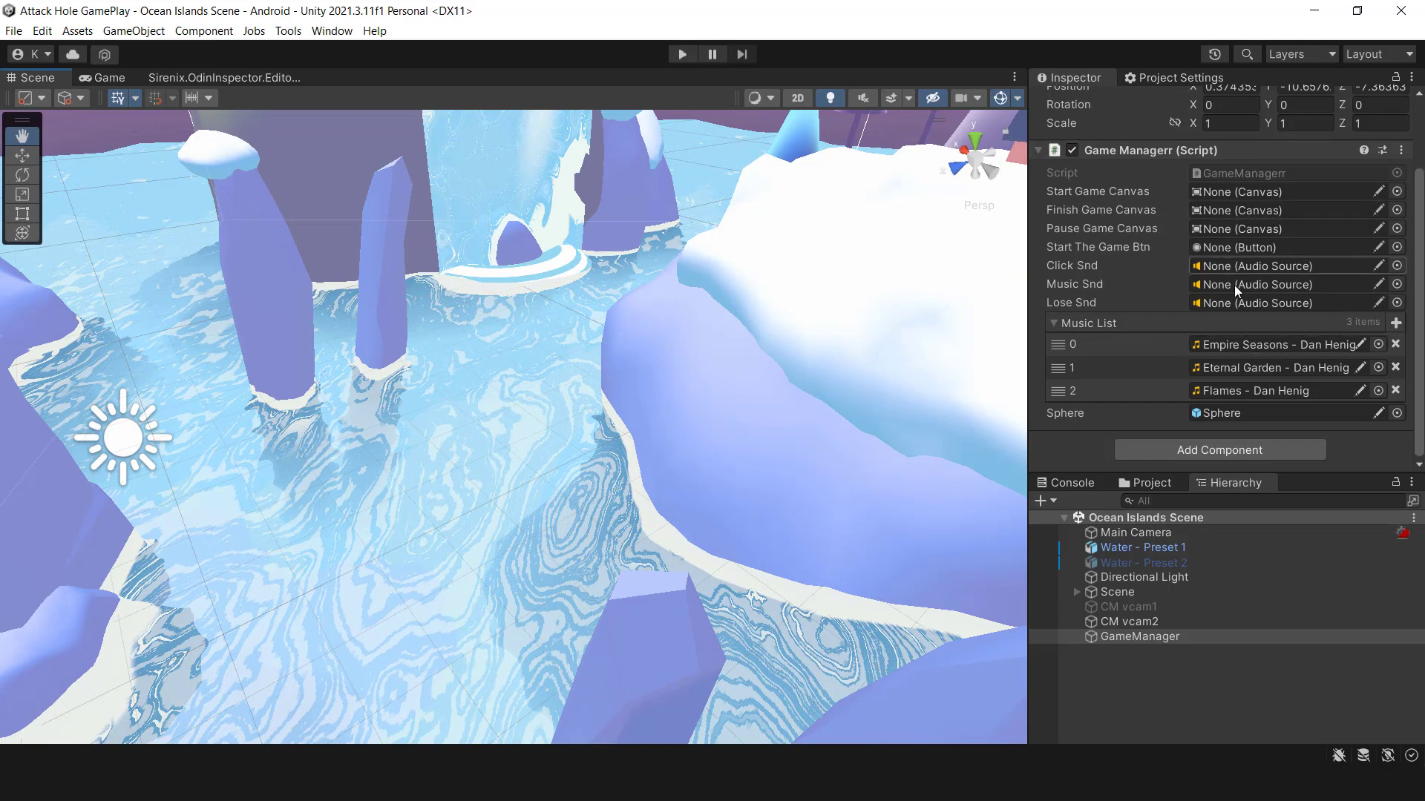
left_click(1401, 151)
left_click(1279, 382)
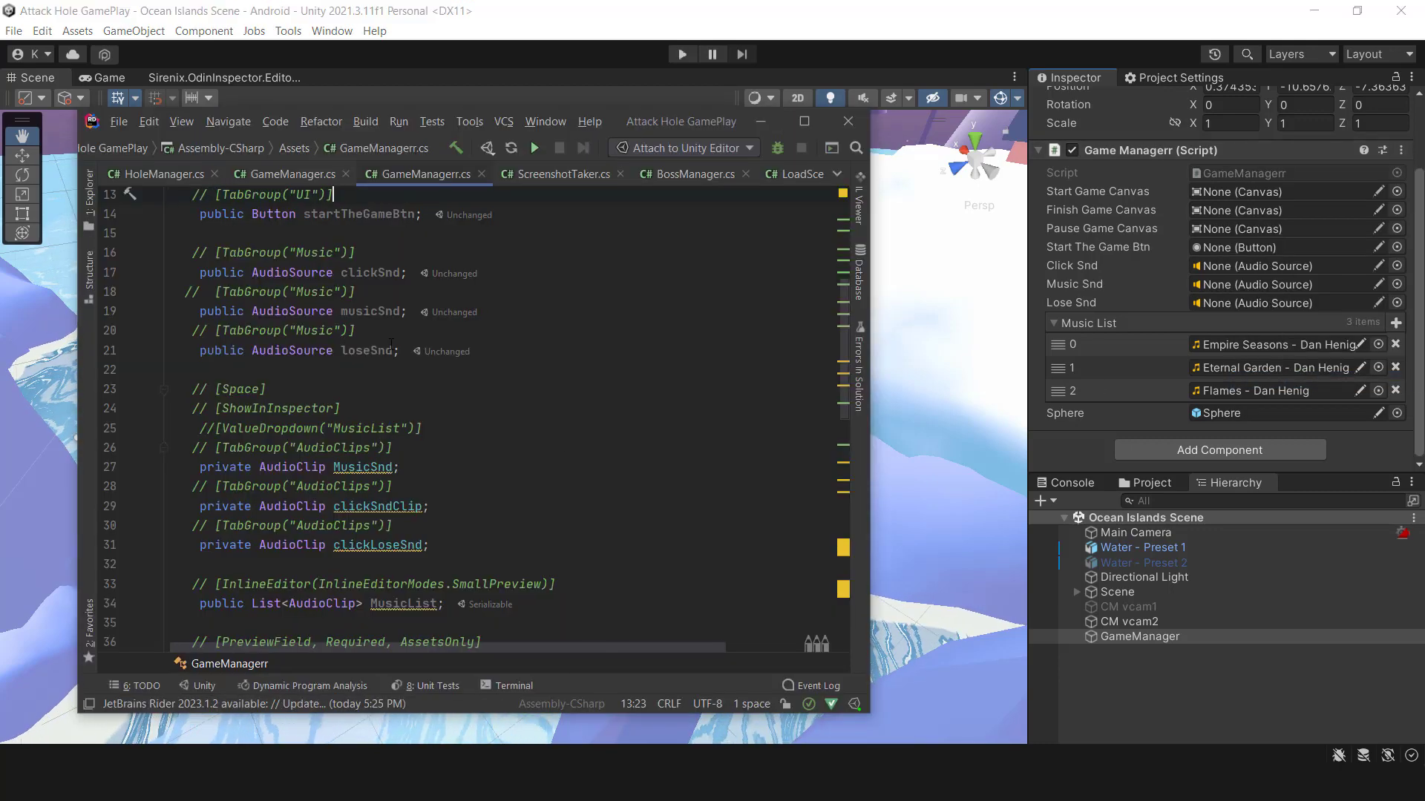
scroll(444, 333, "up", 4)
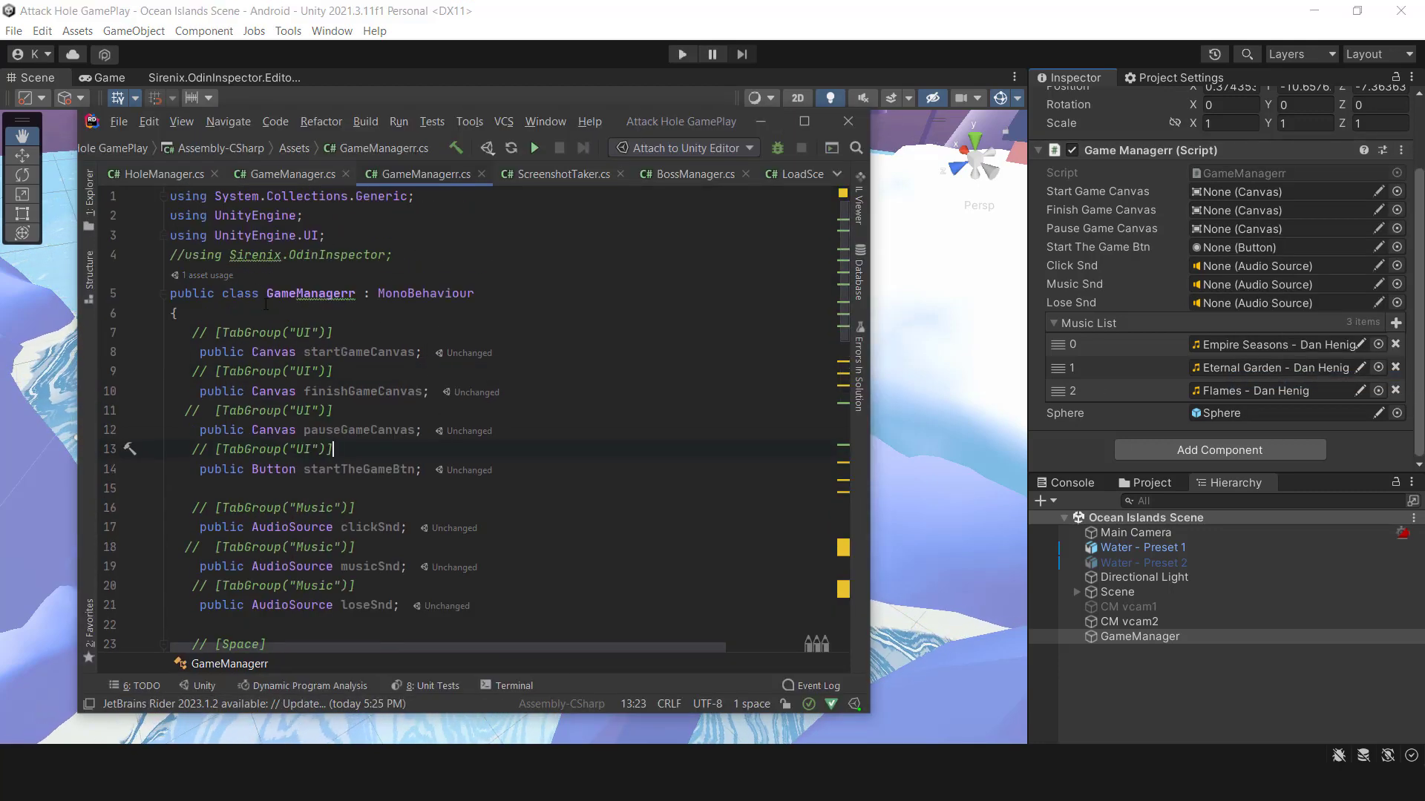
scroll(289, 335, "down", 1)
scroll(334, 379, "down", 5)
scroll(389, 434, "down", 4)
scroll(445, 485, "down", 4)
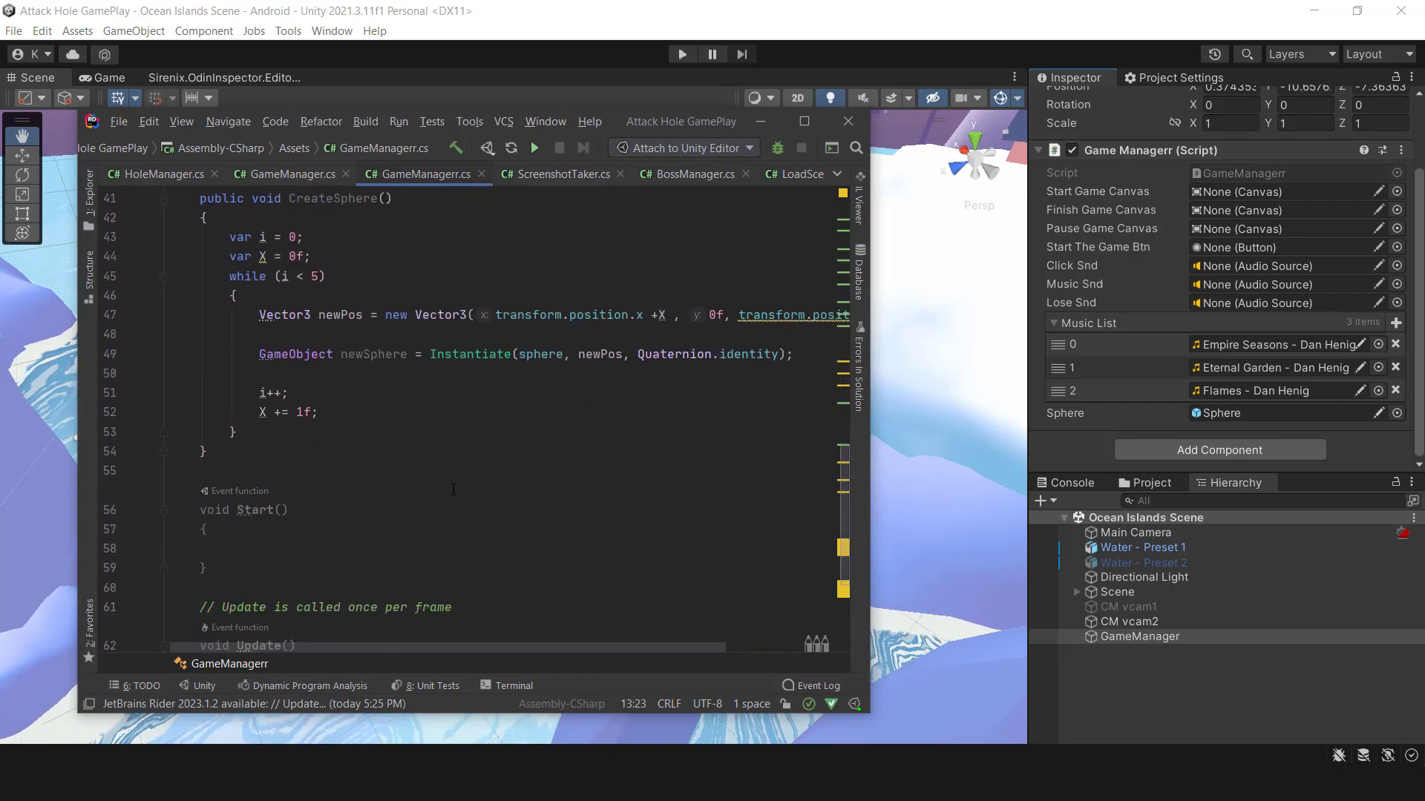
scroll(453, 490, "down", 3)
scroll(457, 472, "up", 10)
scroll(463, 451, "up", 6)
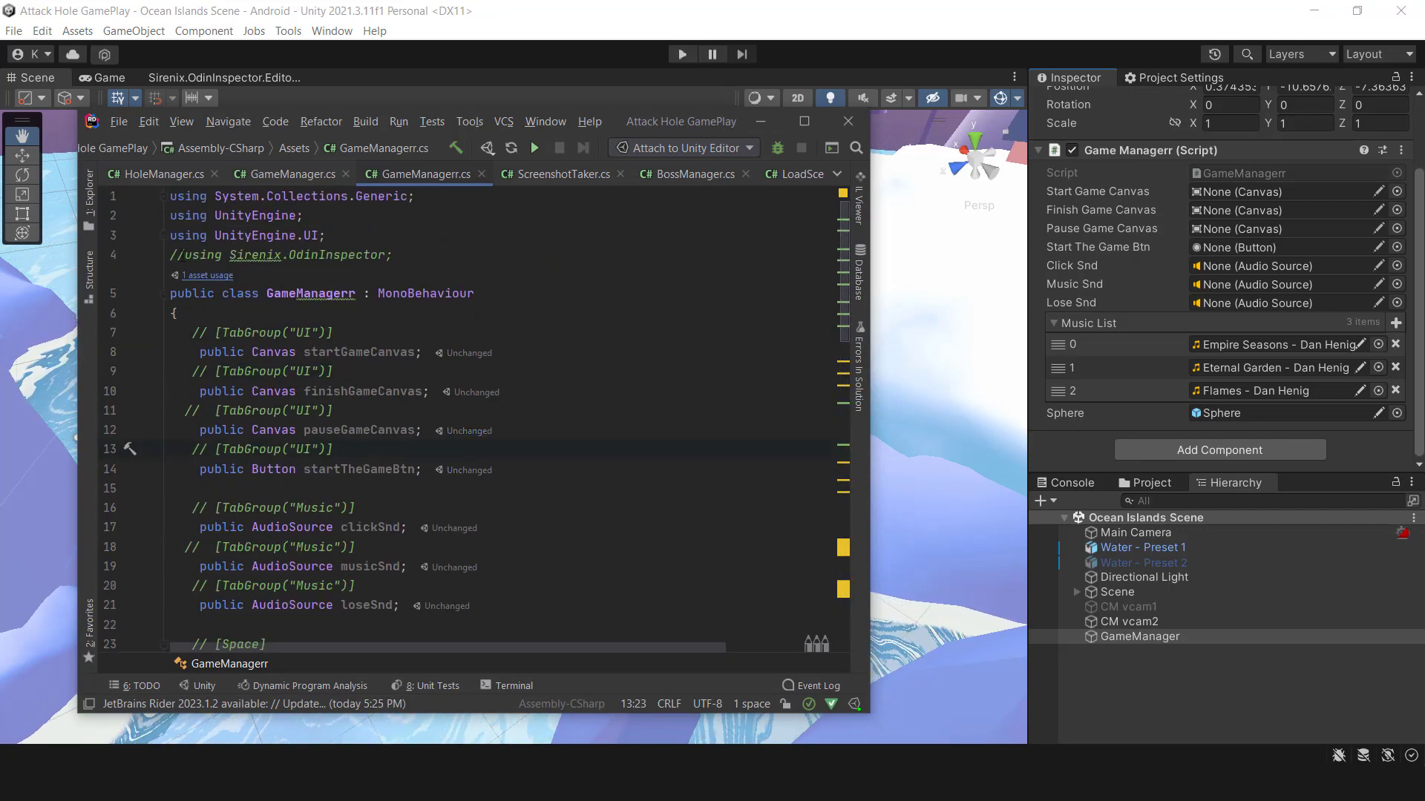
scroll(269, 368, "down", 1)
- Uncomment the Sirenix.OdinInspector using line and the four TabGroup("UI") attributes, then save
left_click(207, 274)
key("BackSpace")
key("BackSpace")
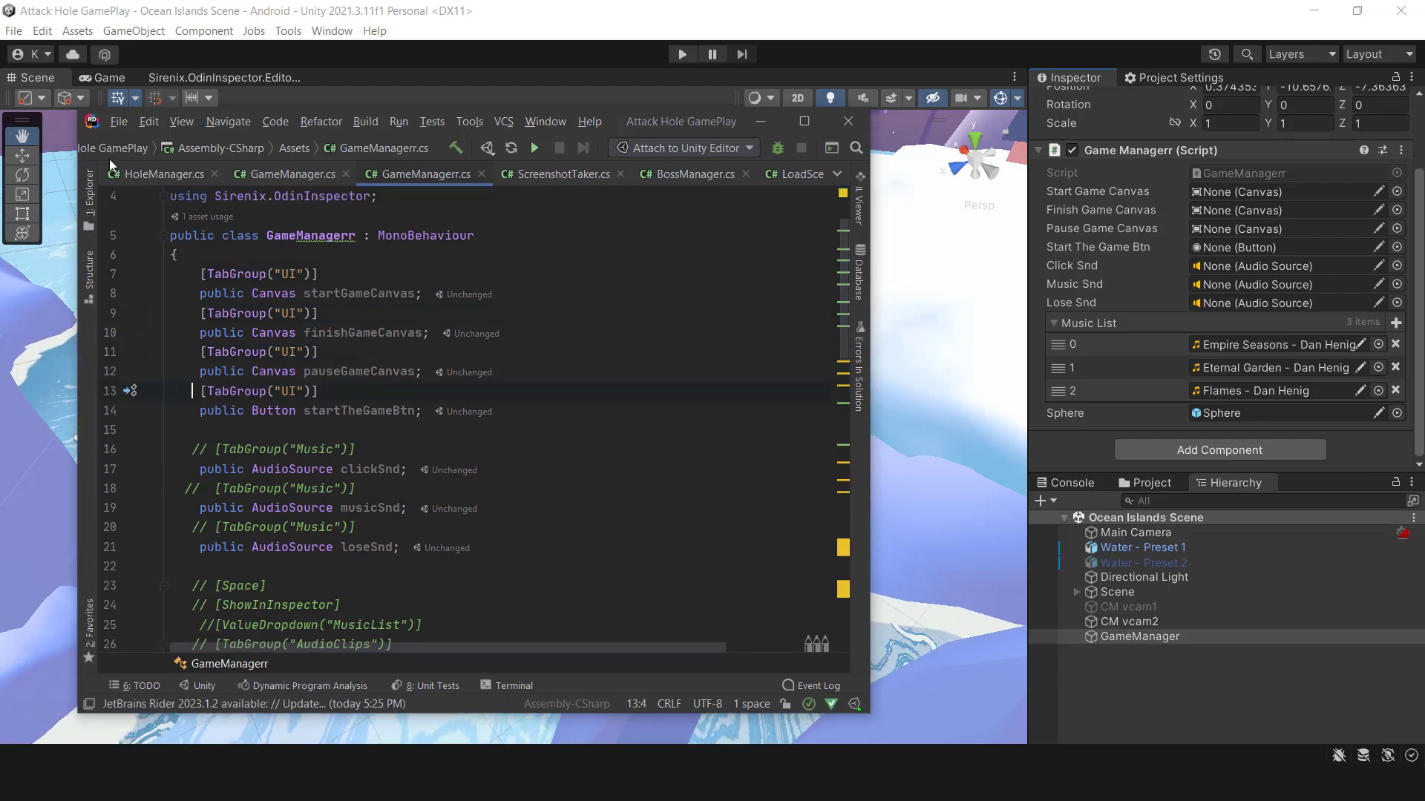
left_click(118, 121)
left_click(217, 244)
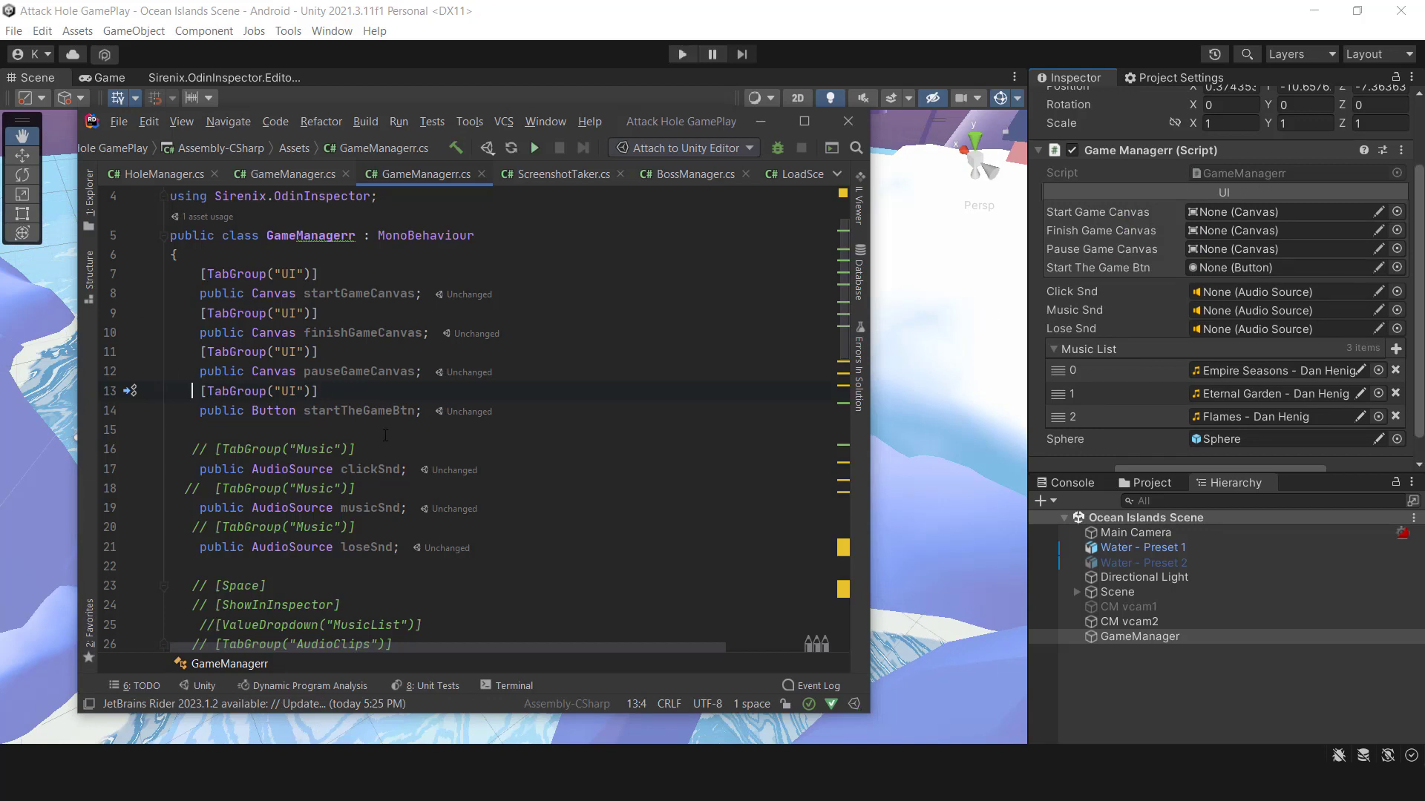
scroll(385, 436, "down", 2)
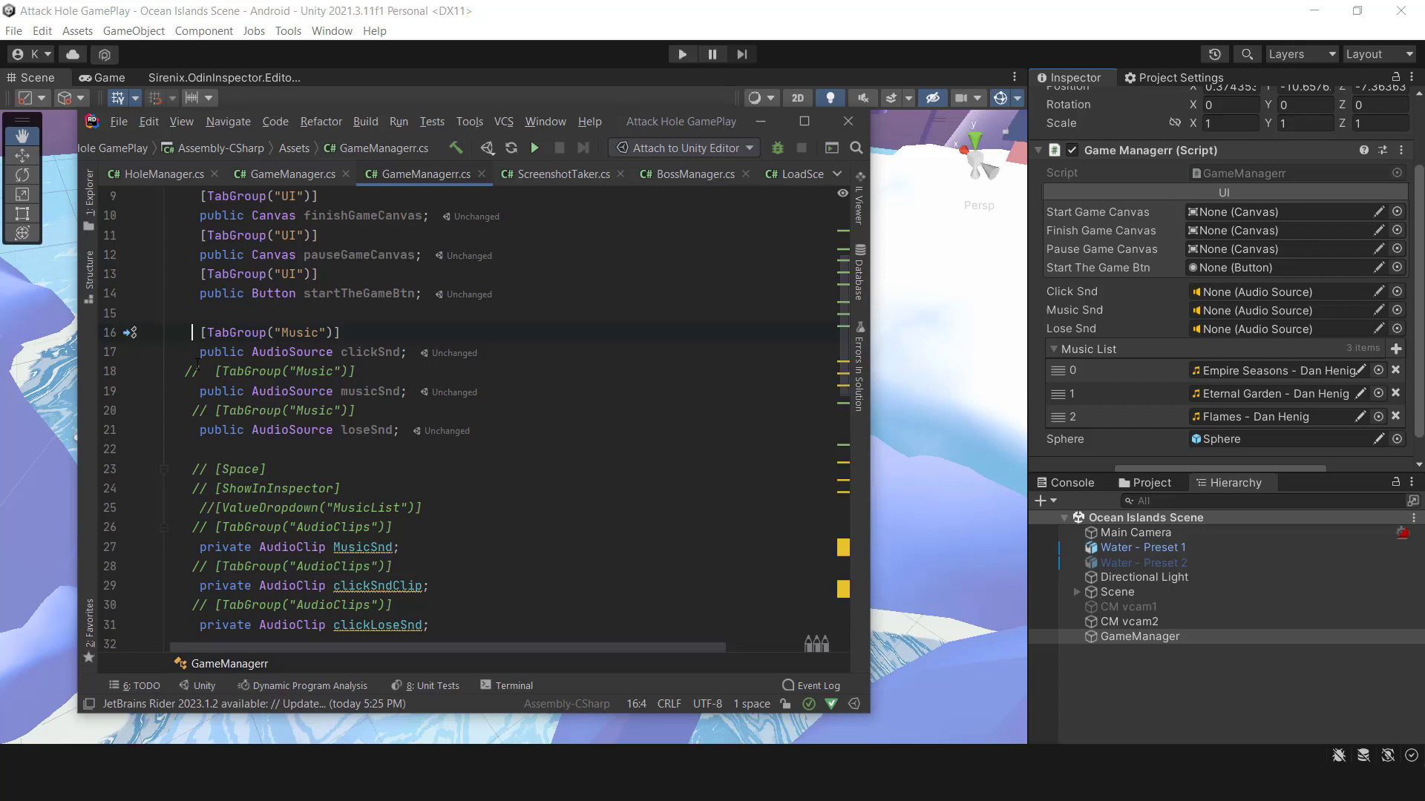
- Uncomment the Music TabGroup, ValueDropdown and AudioClips TabGroup attributes in the script
key("BackSpace")
key("BackSpace")
scroll(468, 423, "down", 1)
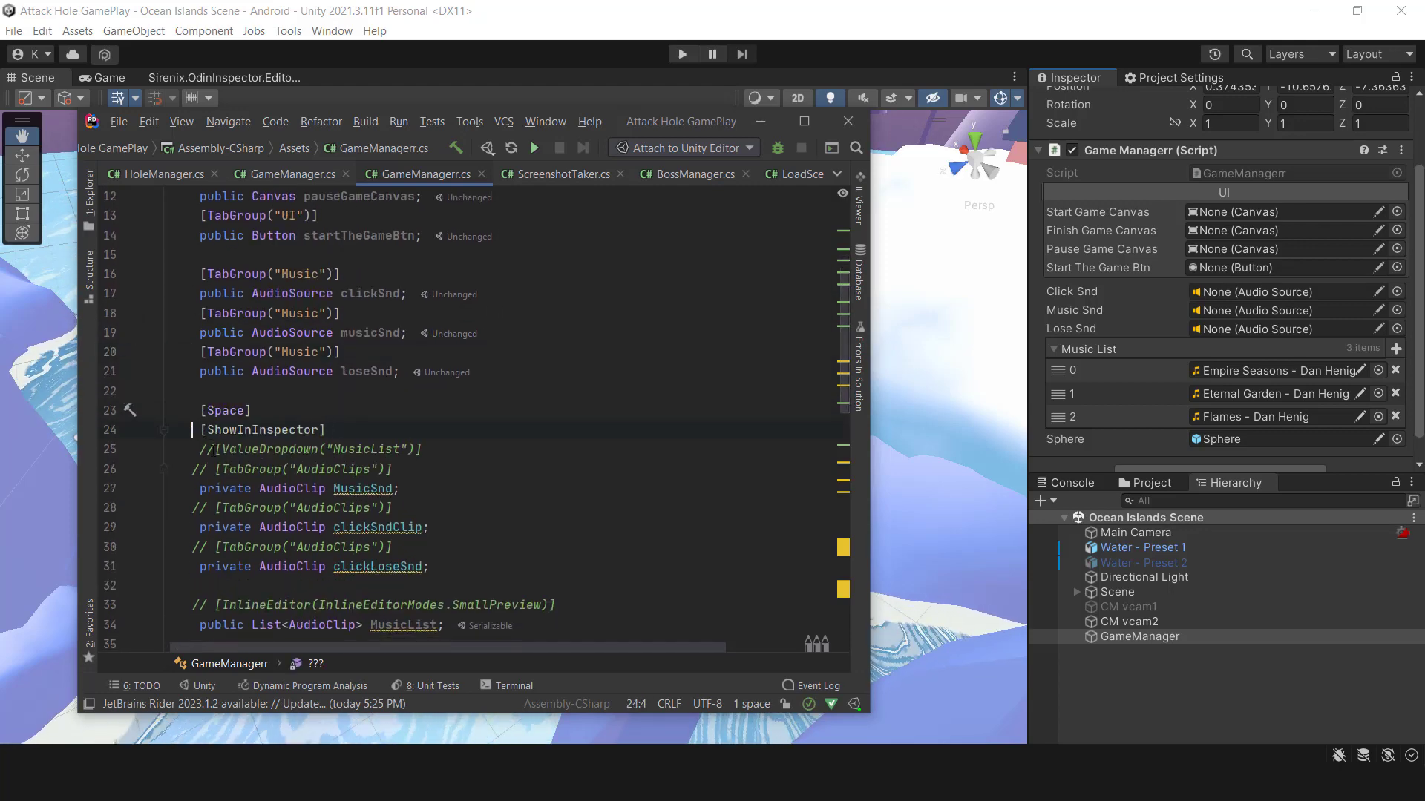
key("Down")
key("Delete")
scroll(217, 393, "down", 2)
key("BackSpace")
key("BackSpace")
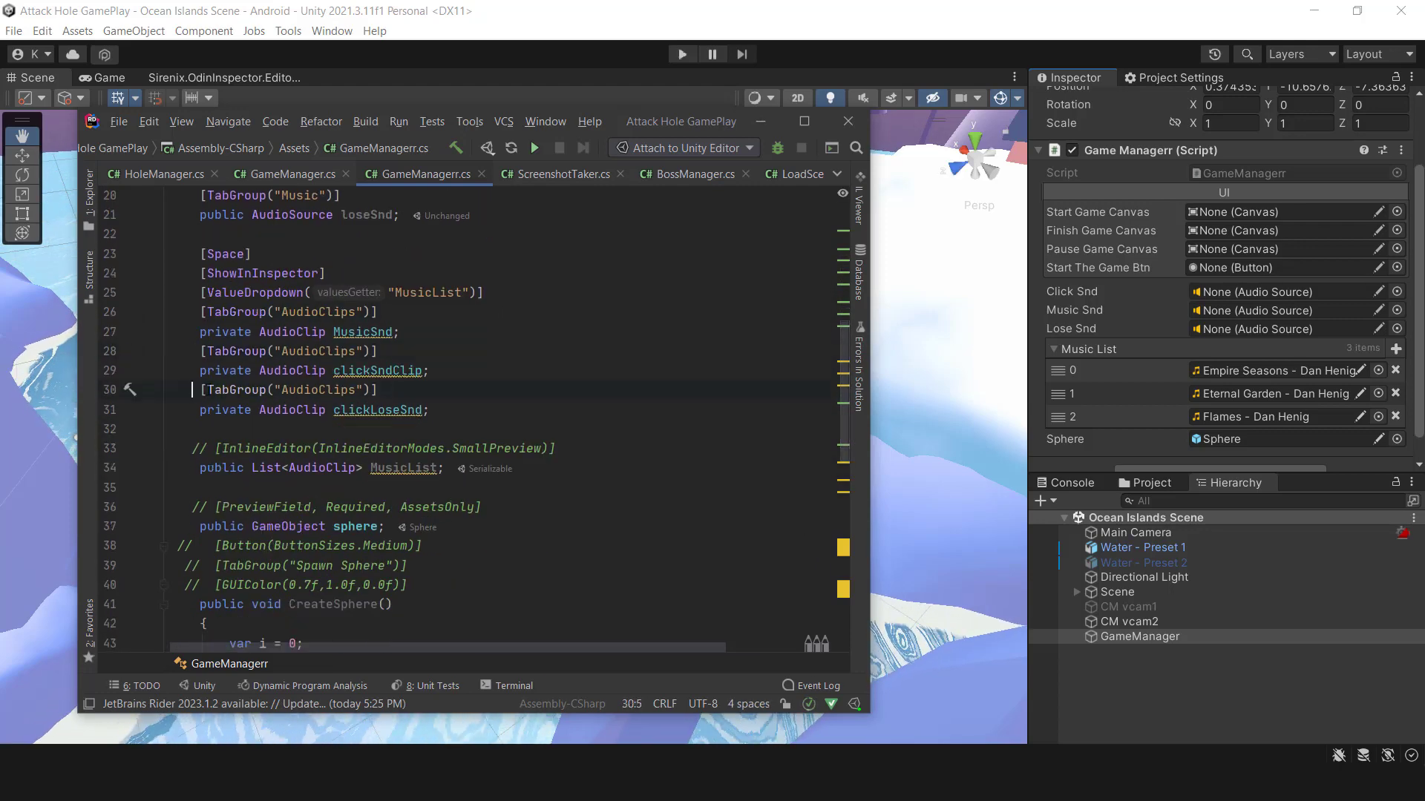
key("Down")
key("Down")
key("Delete")
key("Delete")
scroll(252, 378, "down", 1)
scroll(1095, 346, "down", 1)
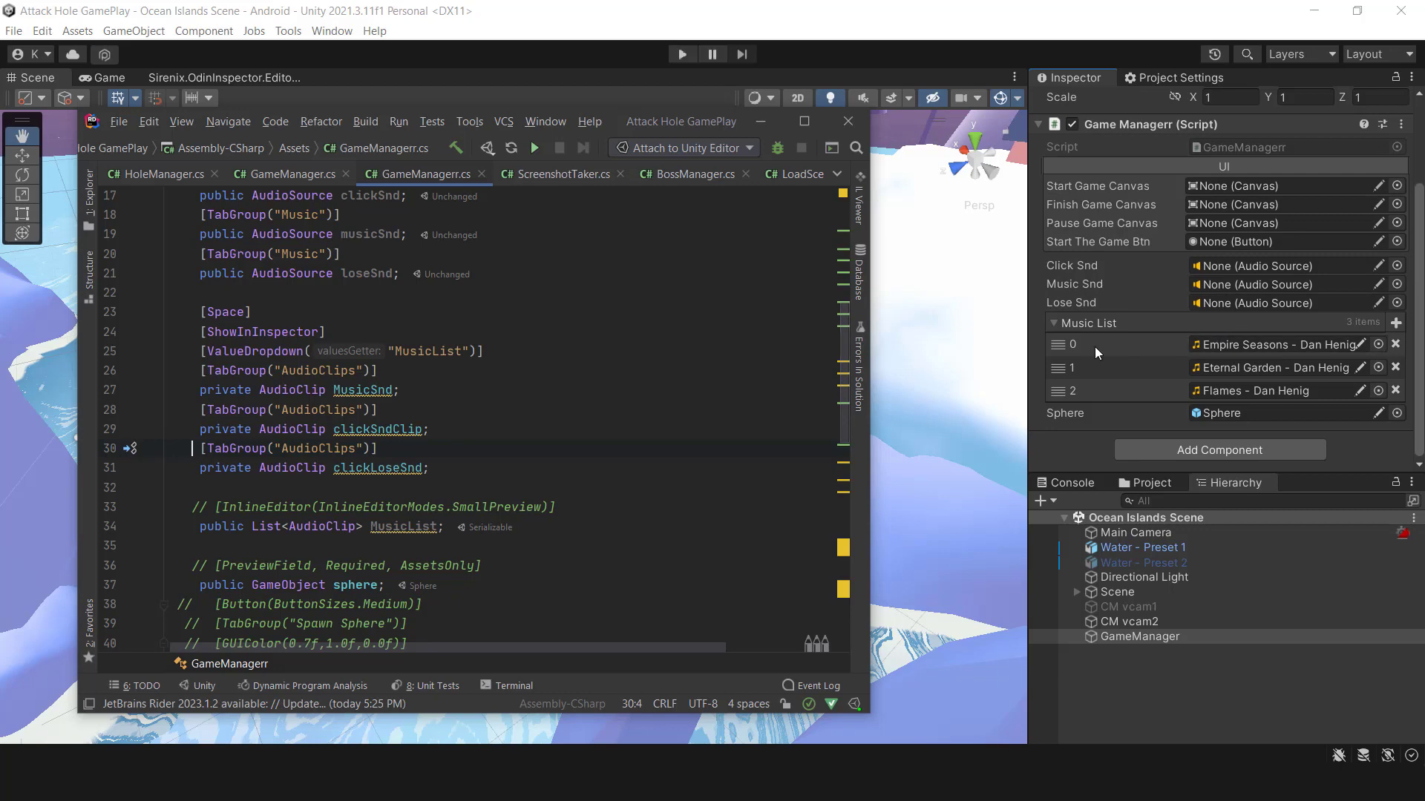
- Collapse and re-expand the Music List in Unity, then Save All in Rider
left_click(1053, 321)
left_click(1052, 392)
scroll(1223, 420, "down", 1)
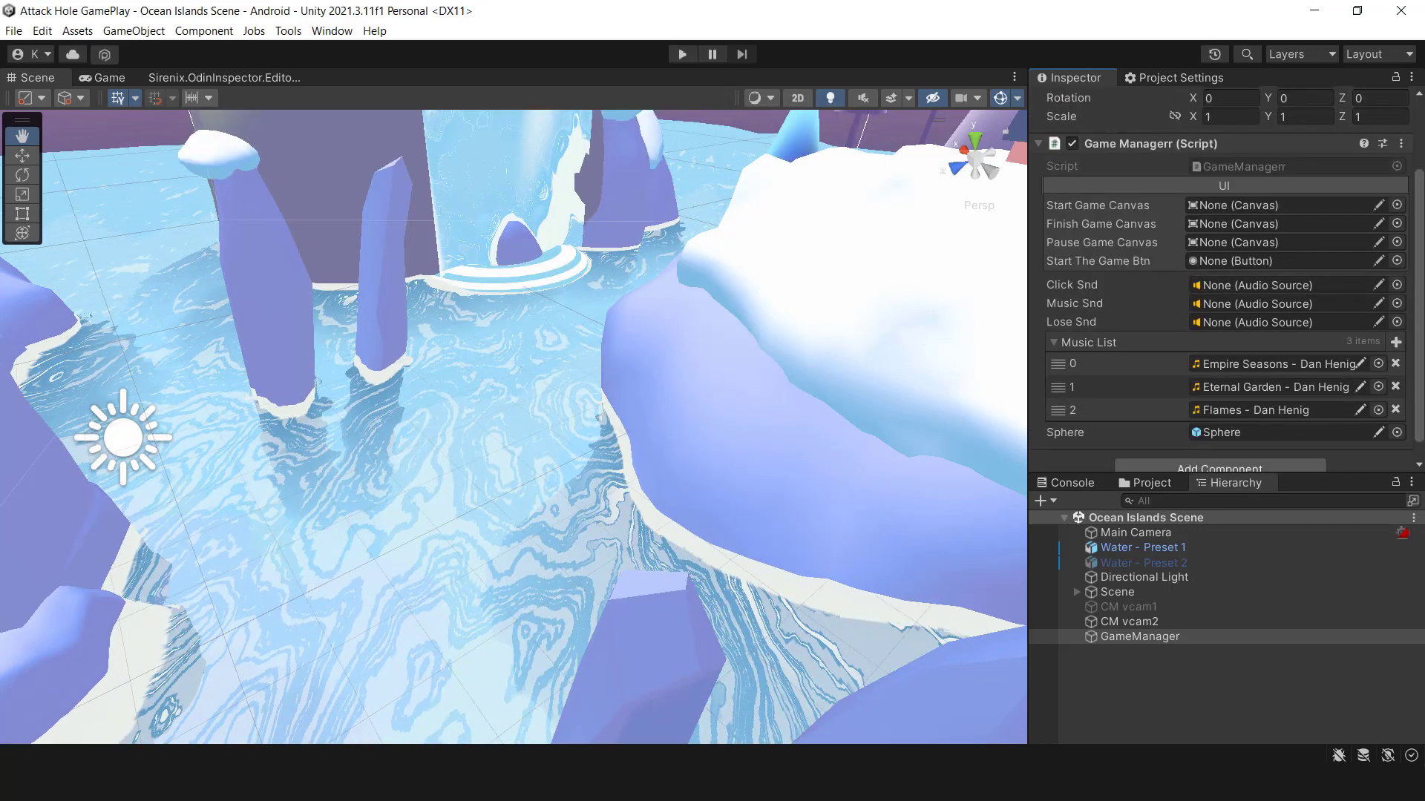
key("alt+Tab")
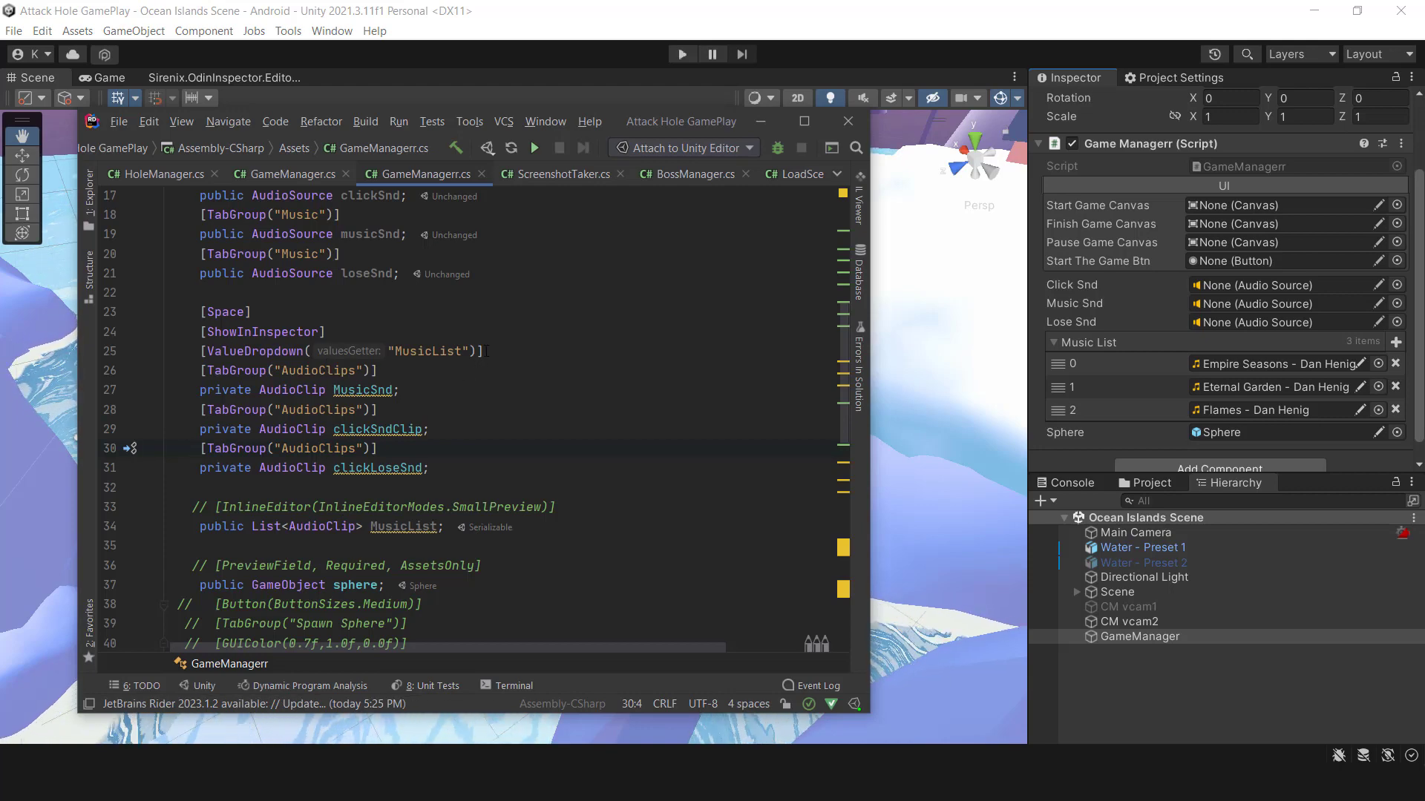
scroll(179, 211, "down", 1)
left_click(119, 118)
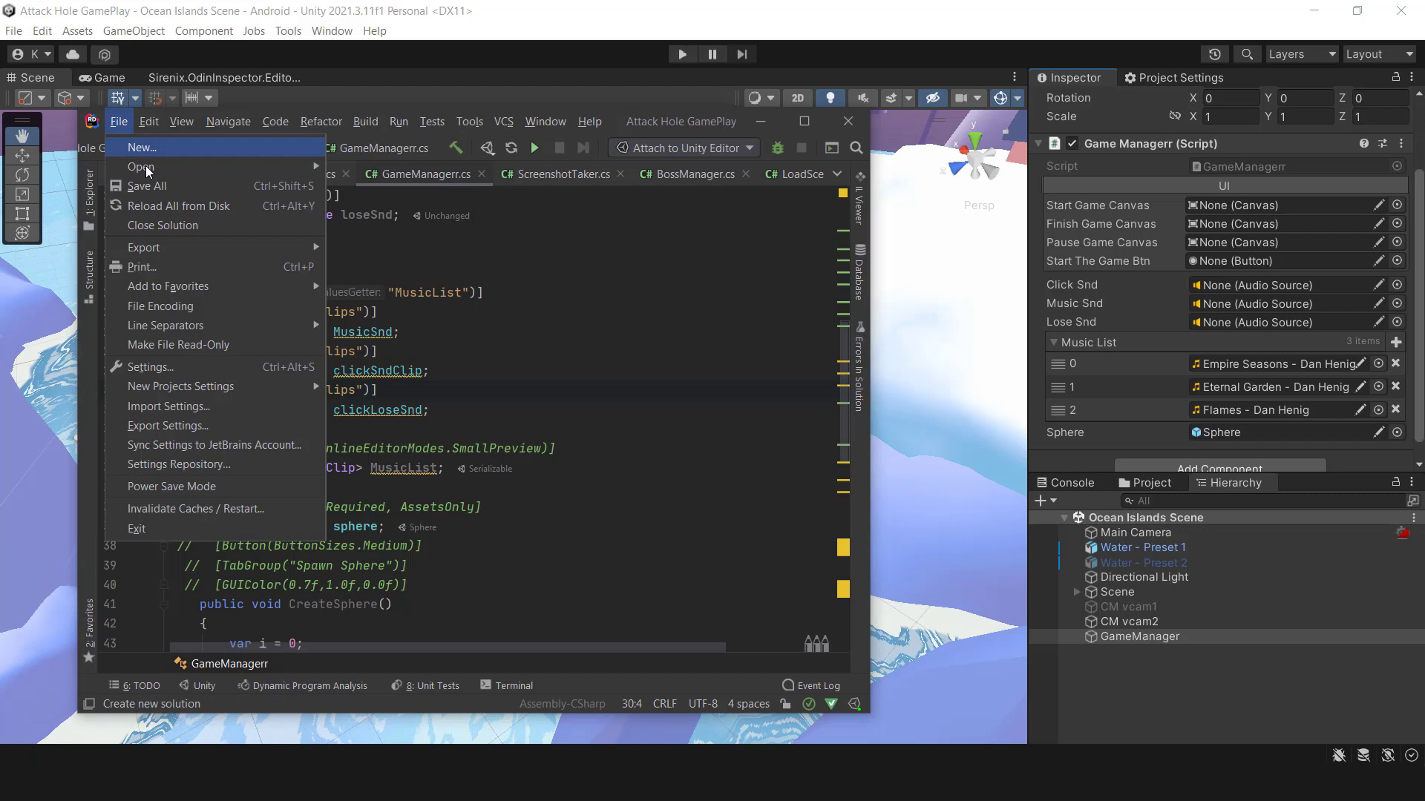
left_click(151, 187)
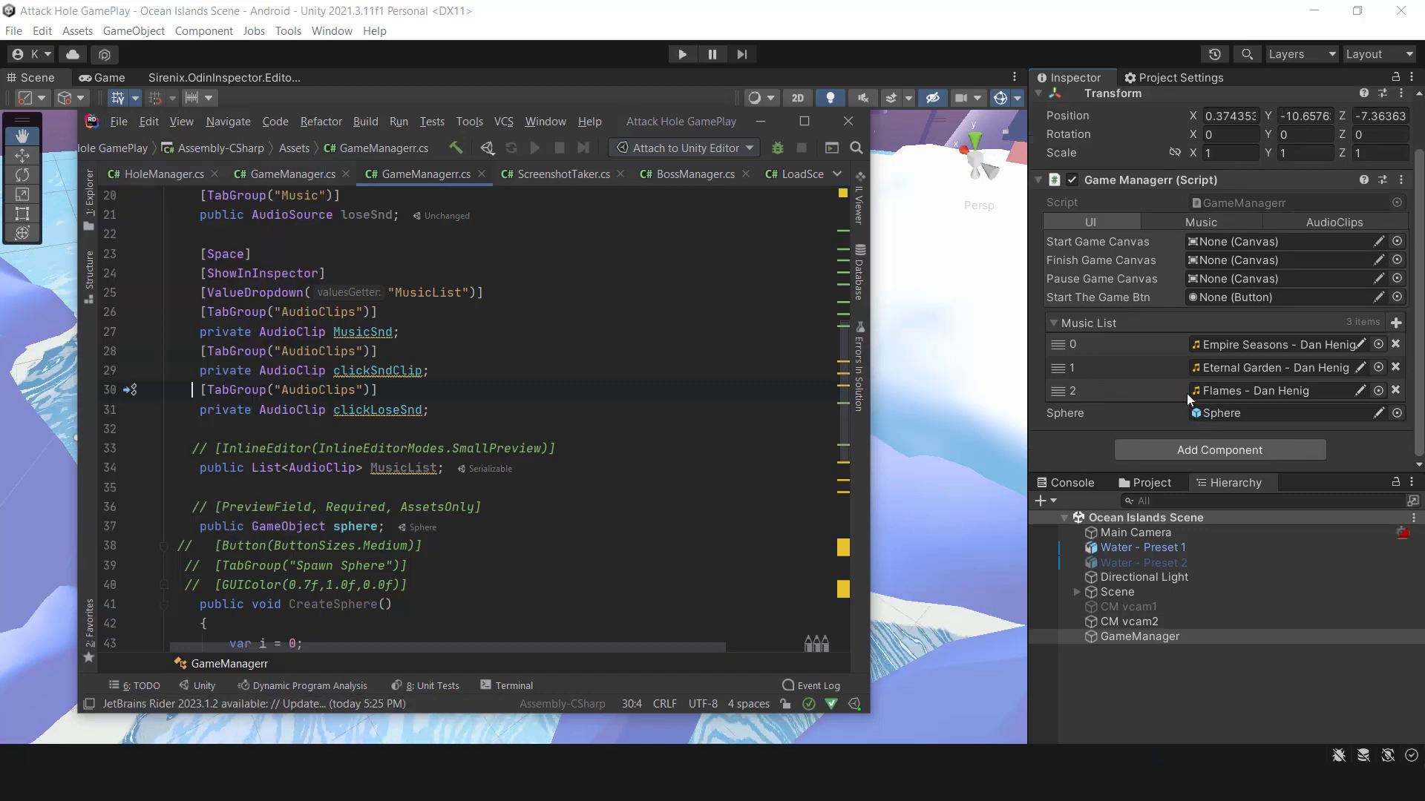
- View the Music and AudioClips tabs and set Music Snd to Eternal Garden
left_click(1198, 222)
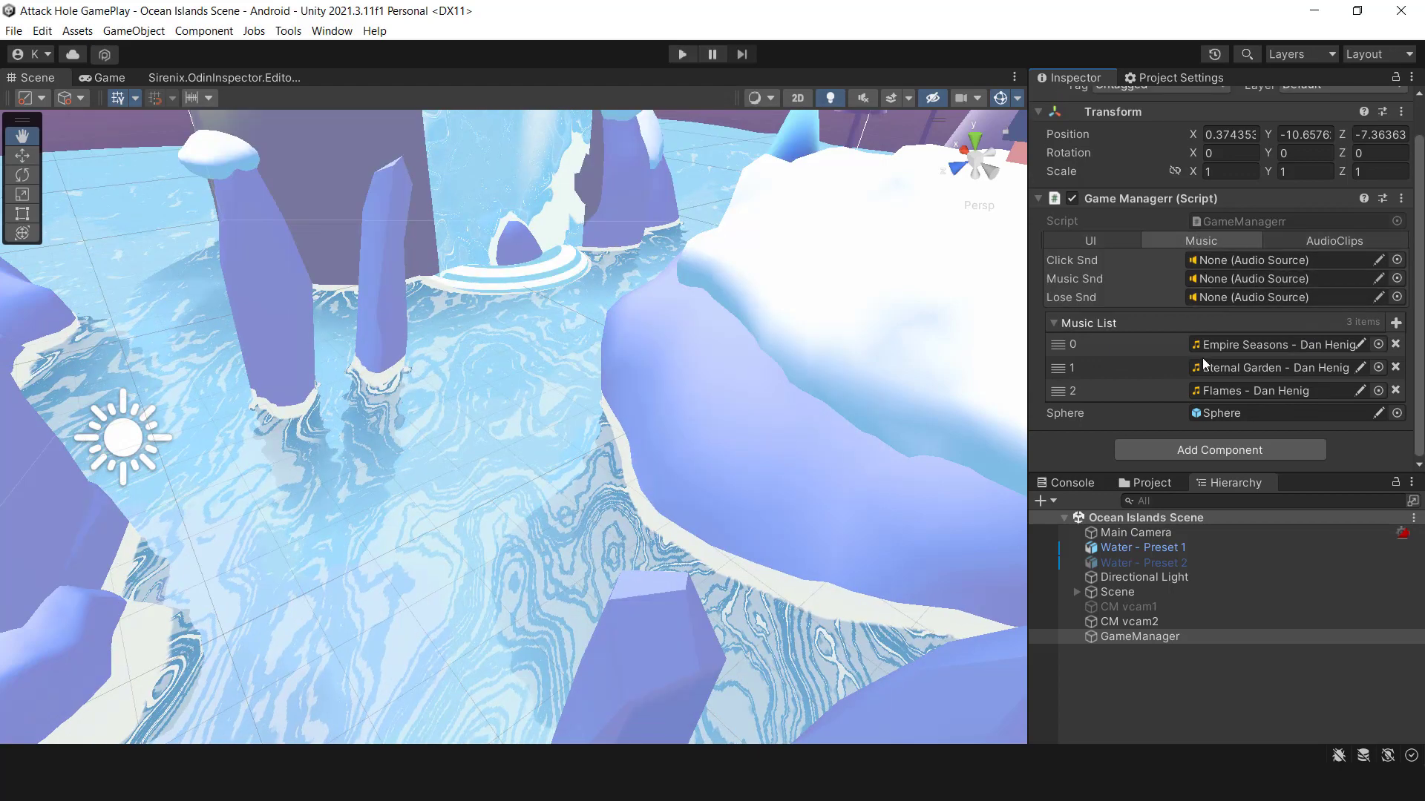
left_click(1321, 244)
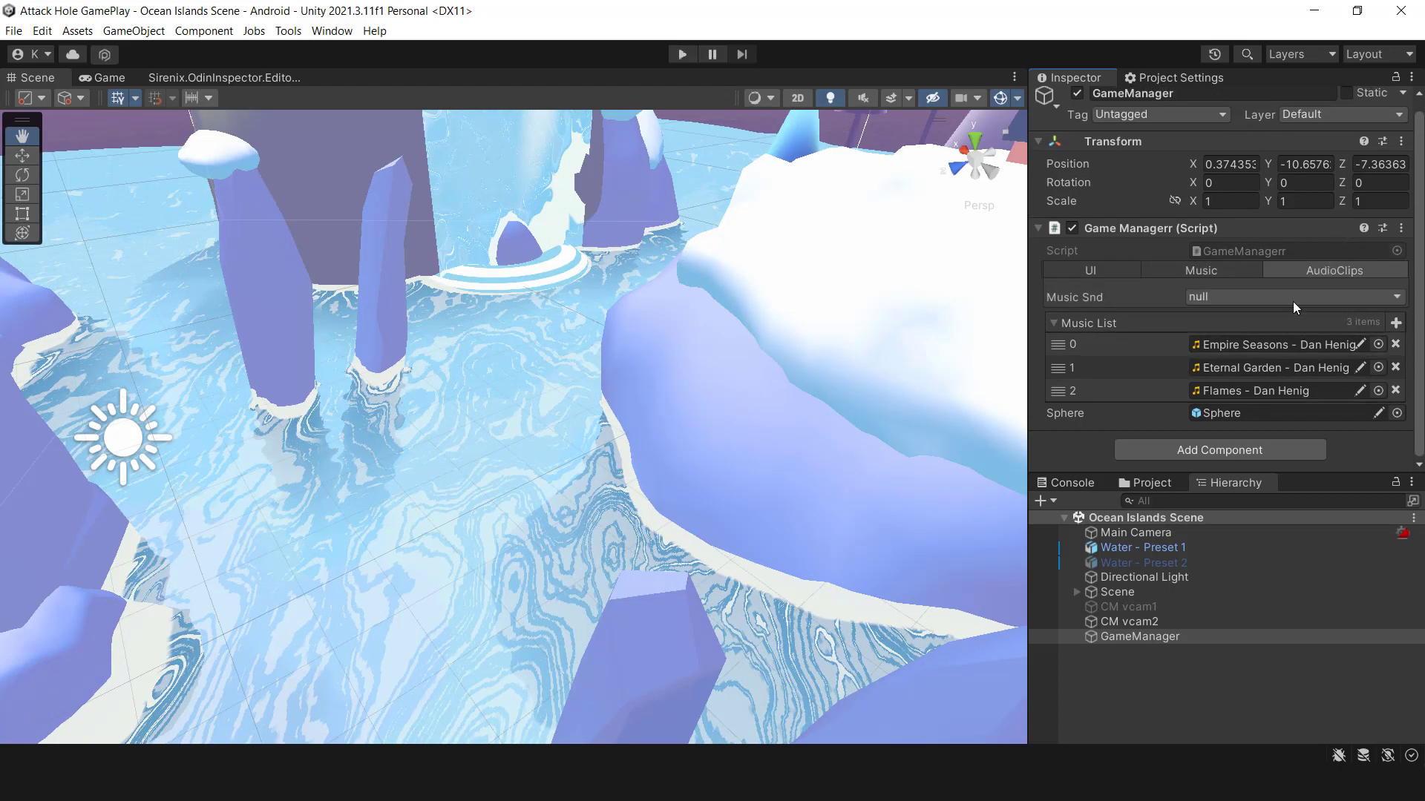
left_click(1251, 303)
left_click(1237, 316)
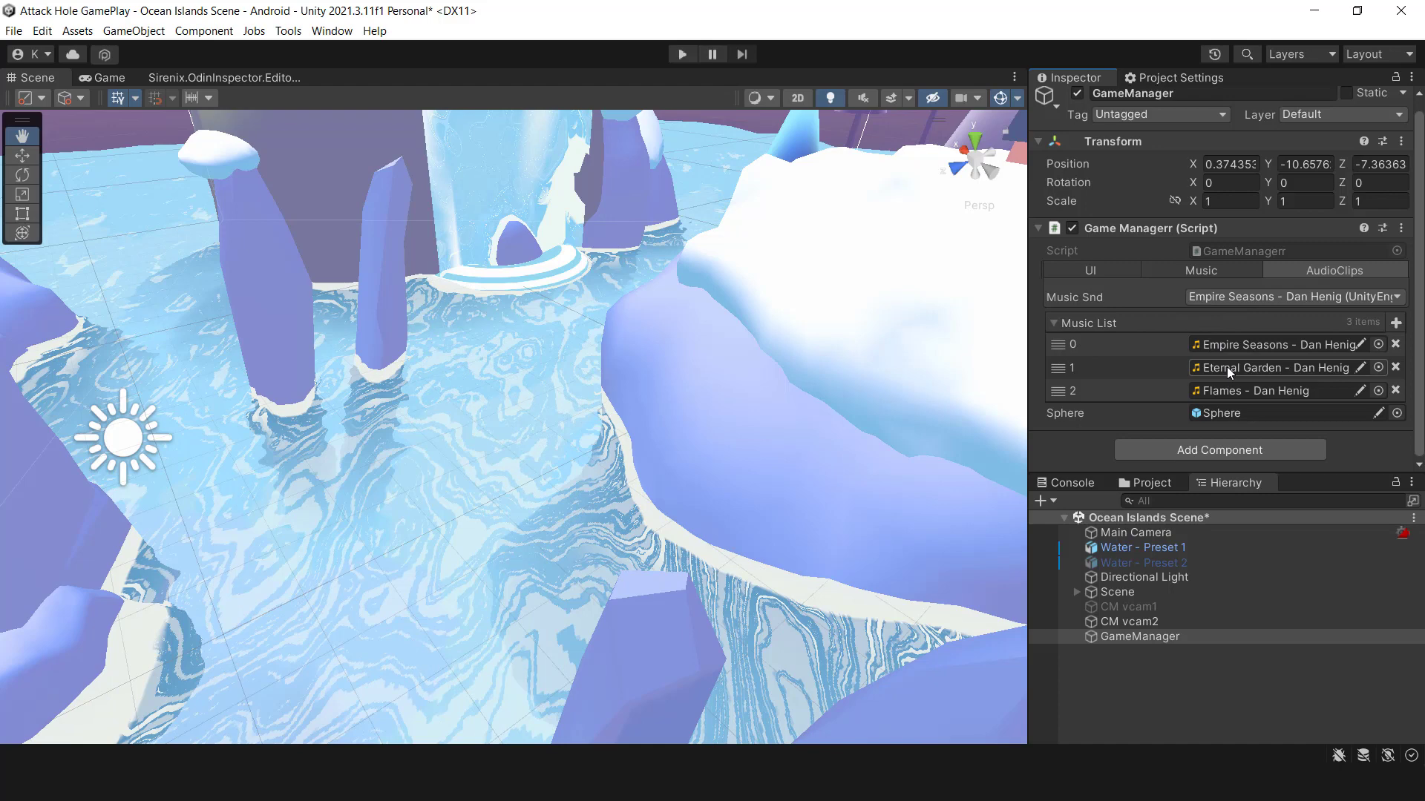
left_click(1225, 304)
left_click(1230, 342)
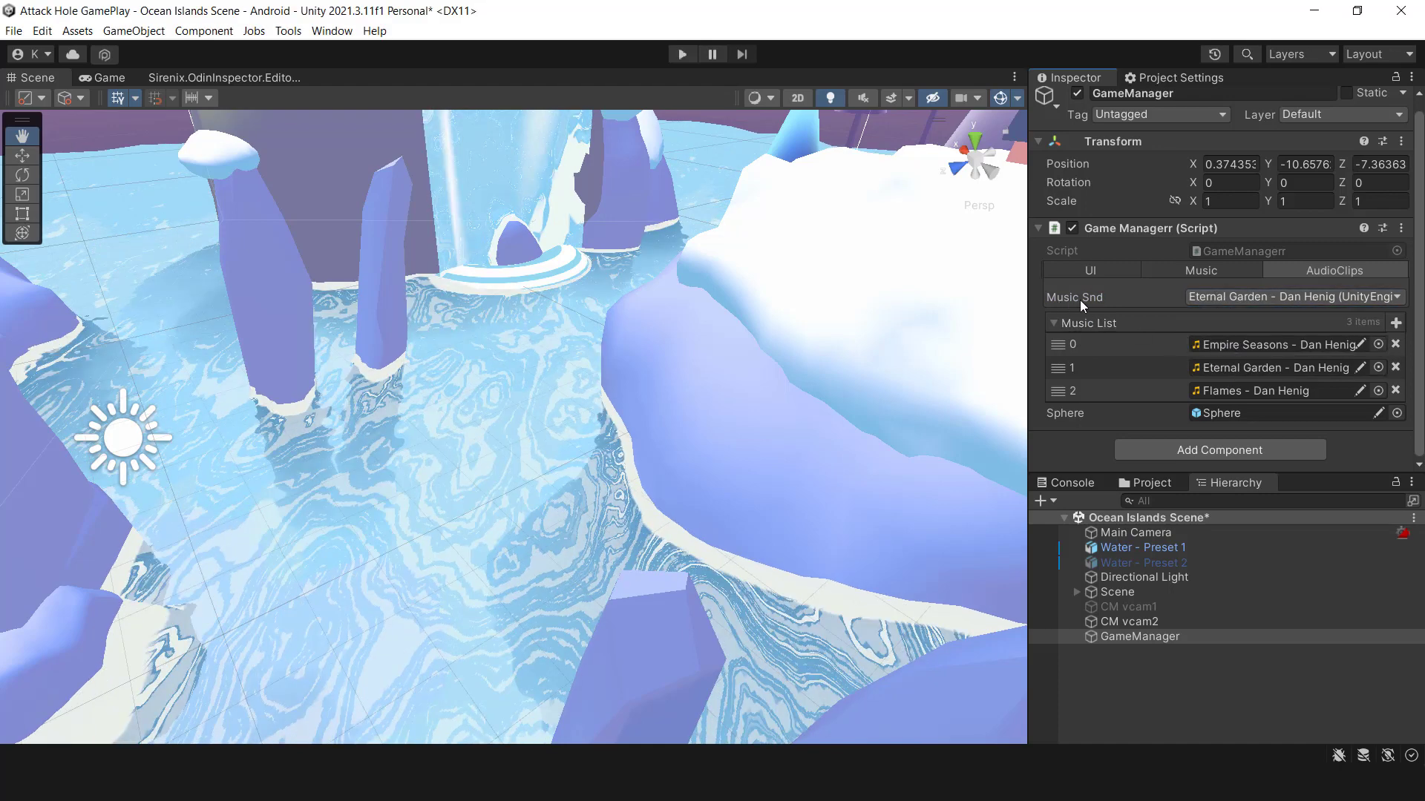
- Uncomment InlineEditor(SmallPreview) on the MusicList field at line 33 and save
left_click(580, 758)
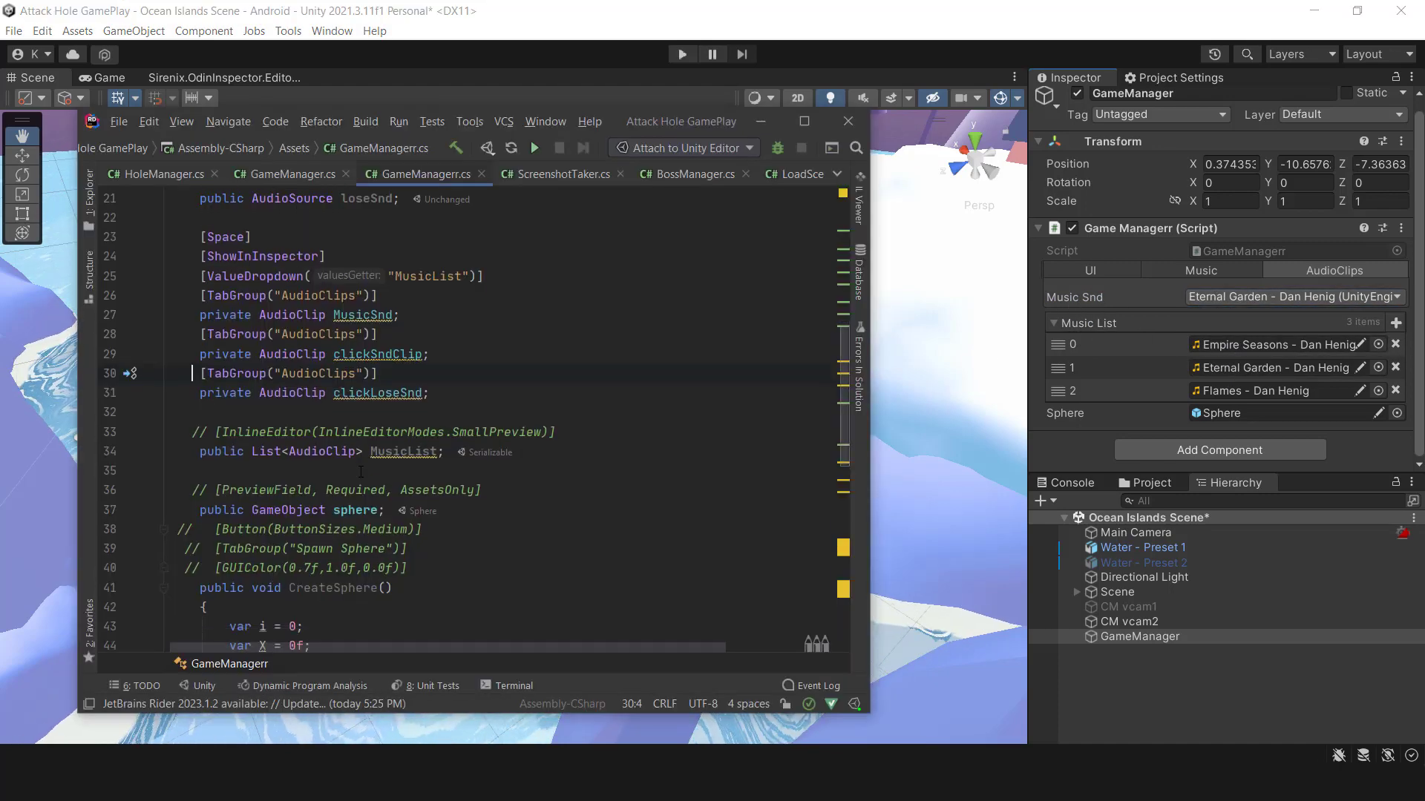
scroll(379, 469, "down", 3)
scroll(380, 469, "up", 1)
scroll(379, 469, "up", 2)
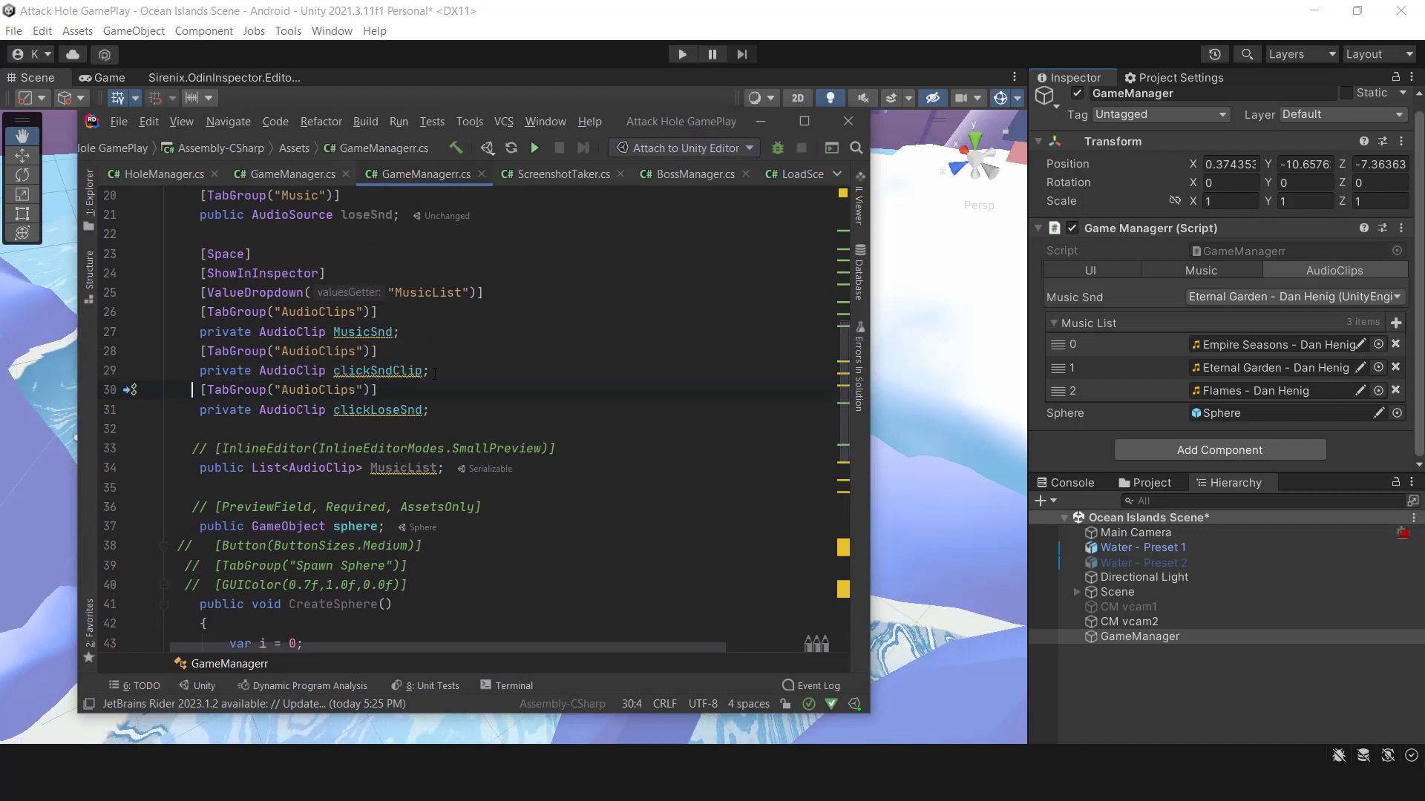
scroll(435, 391, "down", 1)
scroll(468, 429, "up", 1)
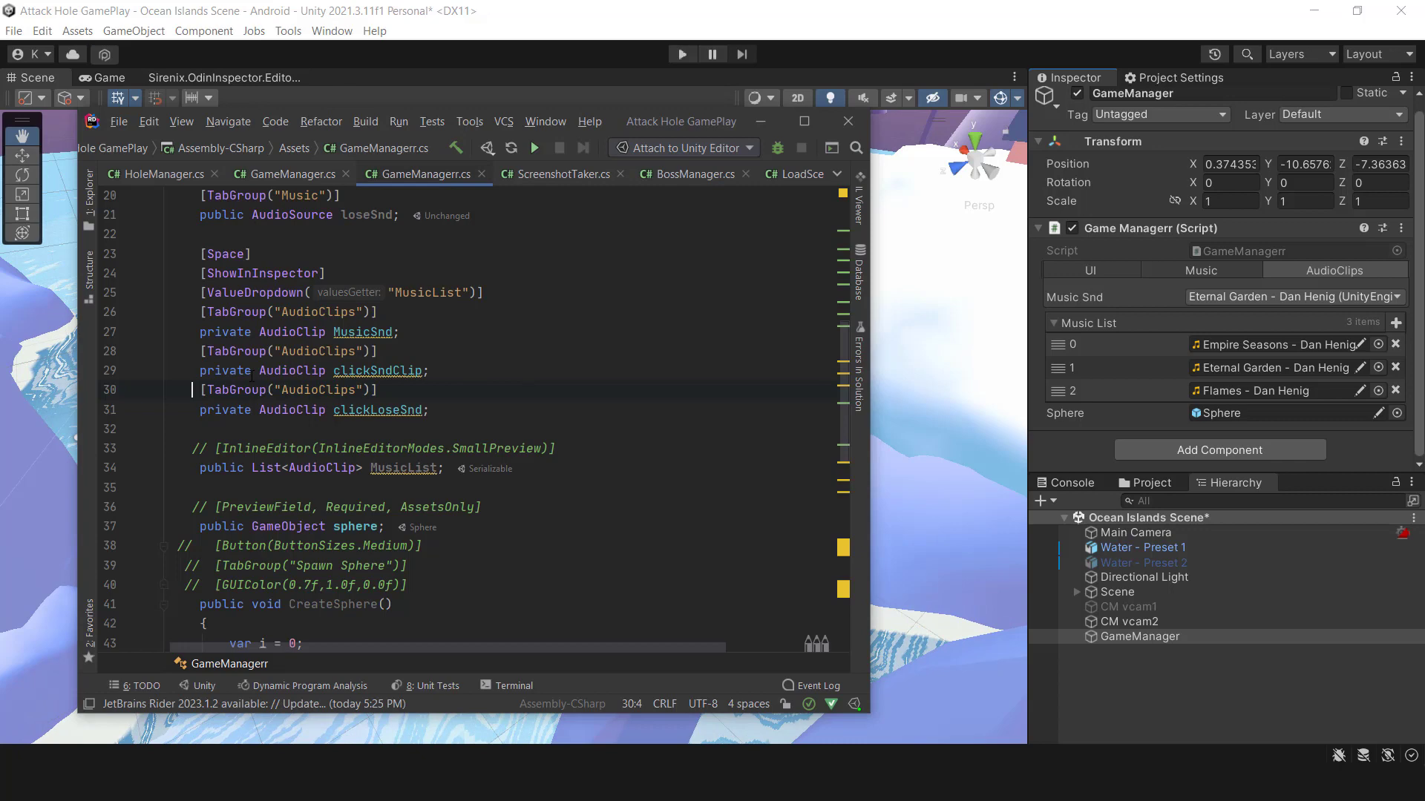
scroll(529, 376, "down", 1)
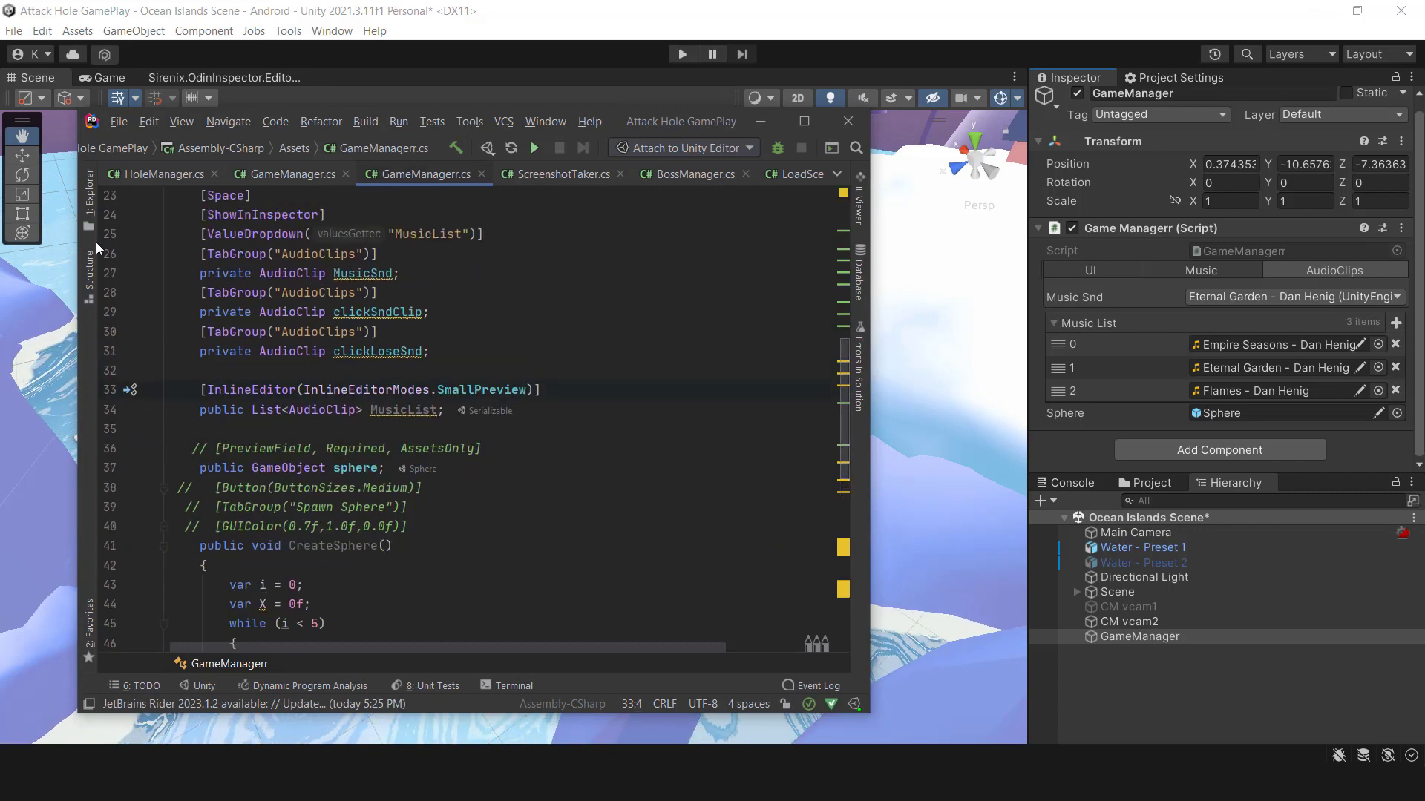
left_click(116, 122)
key("Escape")
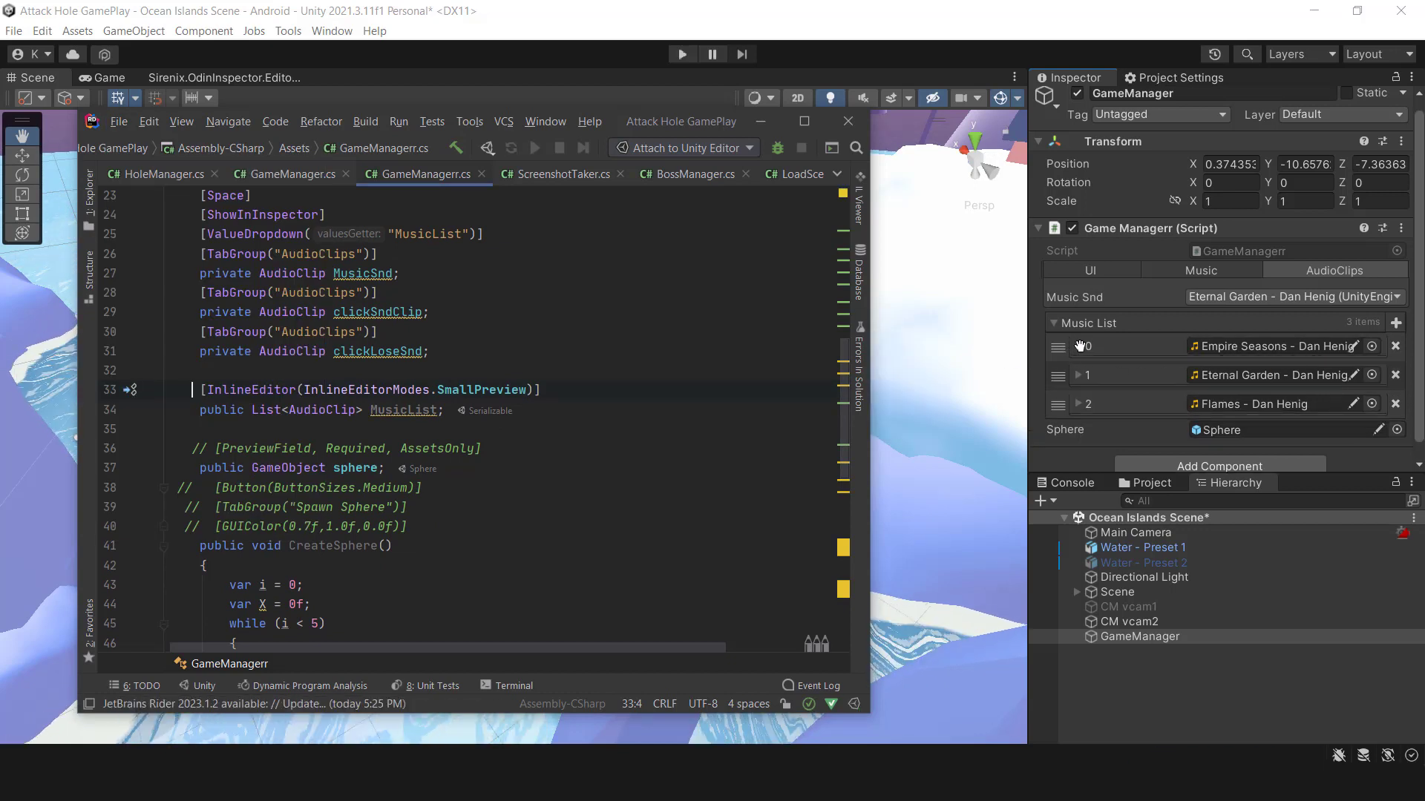
left_click(1080, 349)
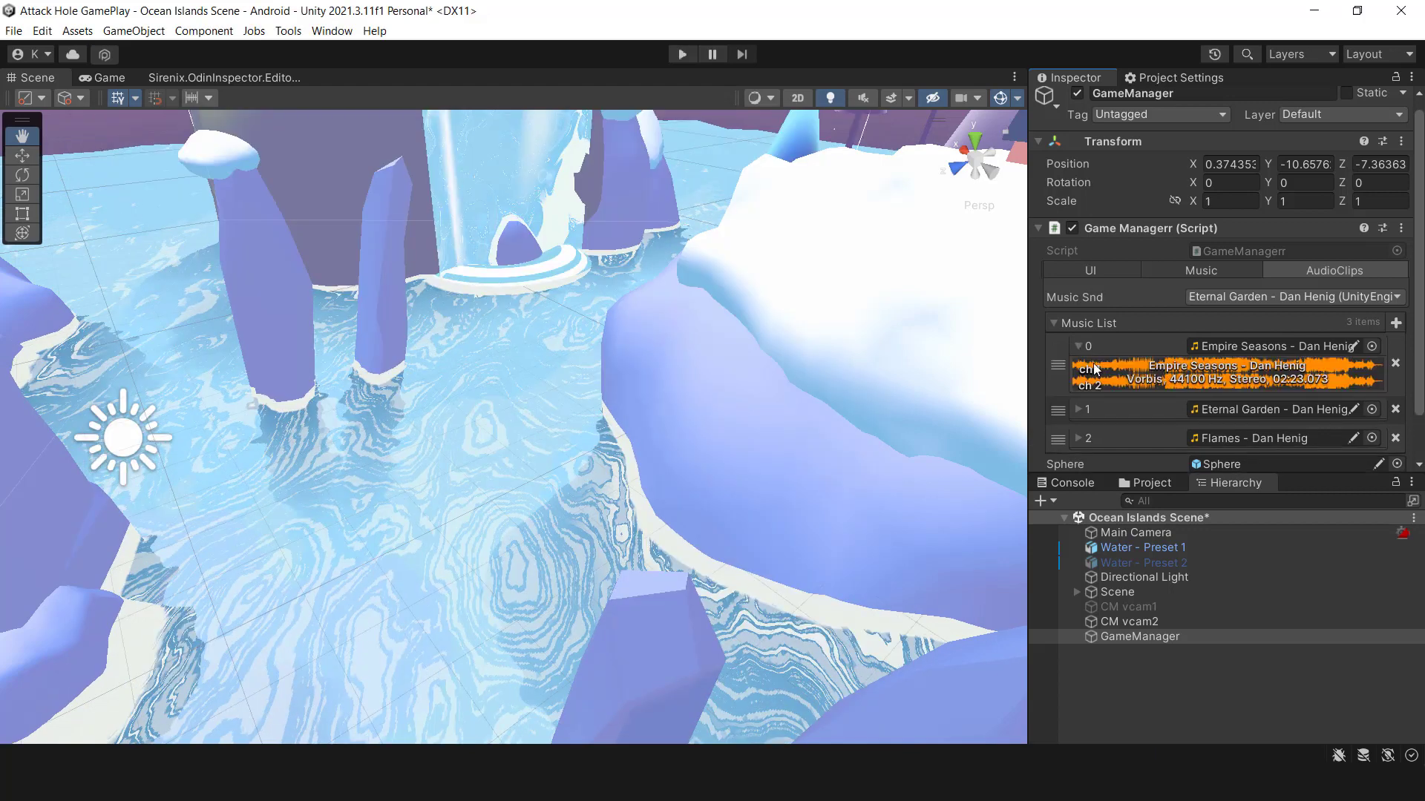
left_click(1163, 369)
left_click(1082, 409)
scroll(1096, 390, "down", 1)
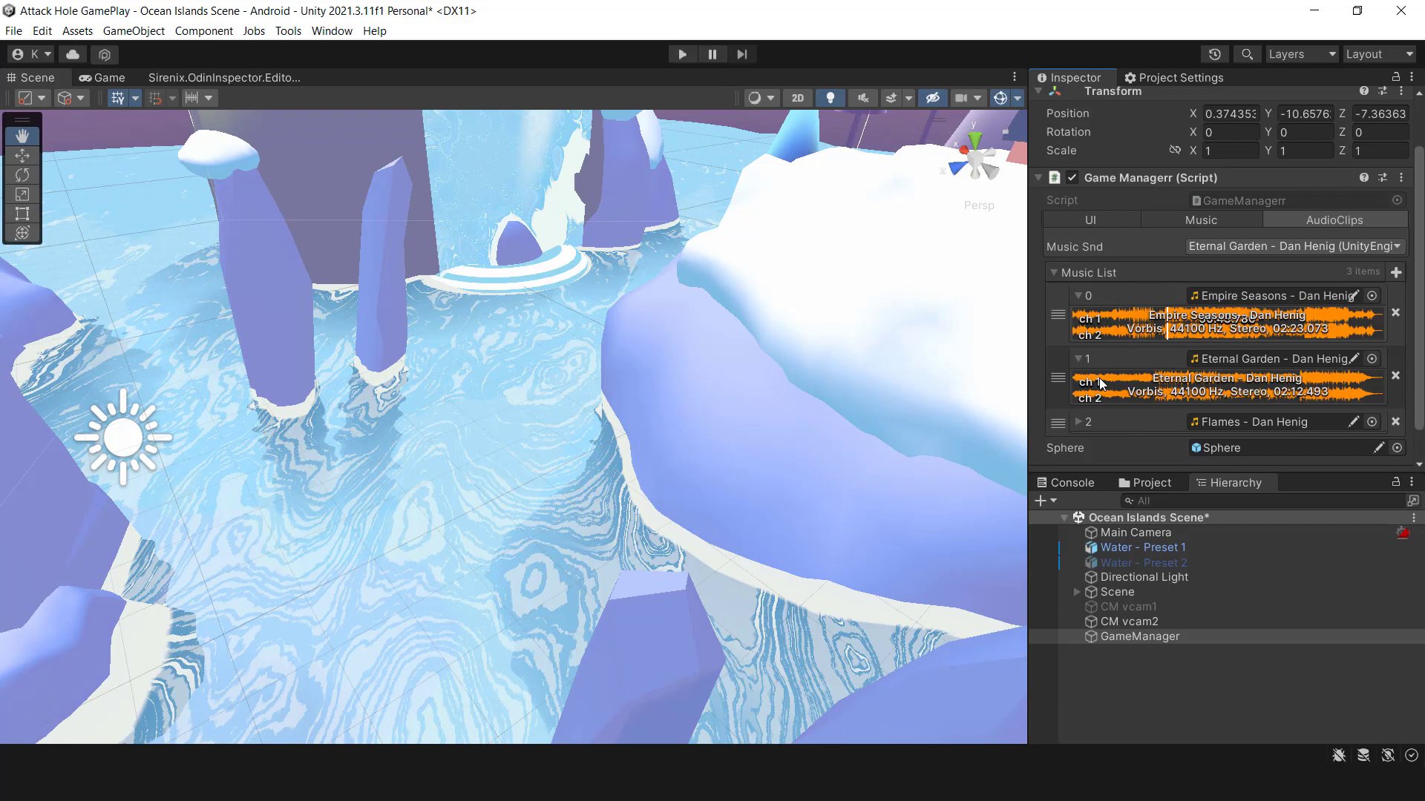
left_click(1079, 297)
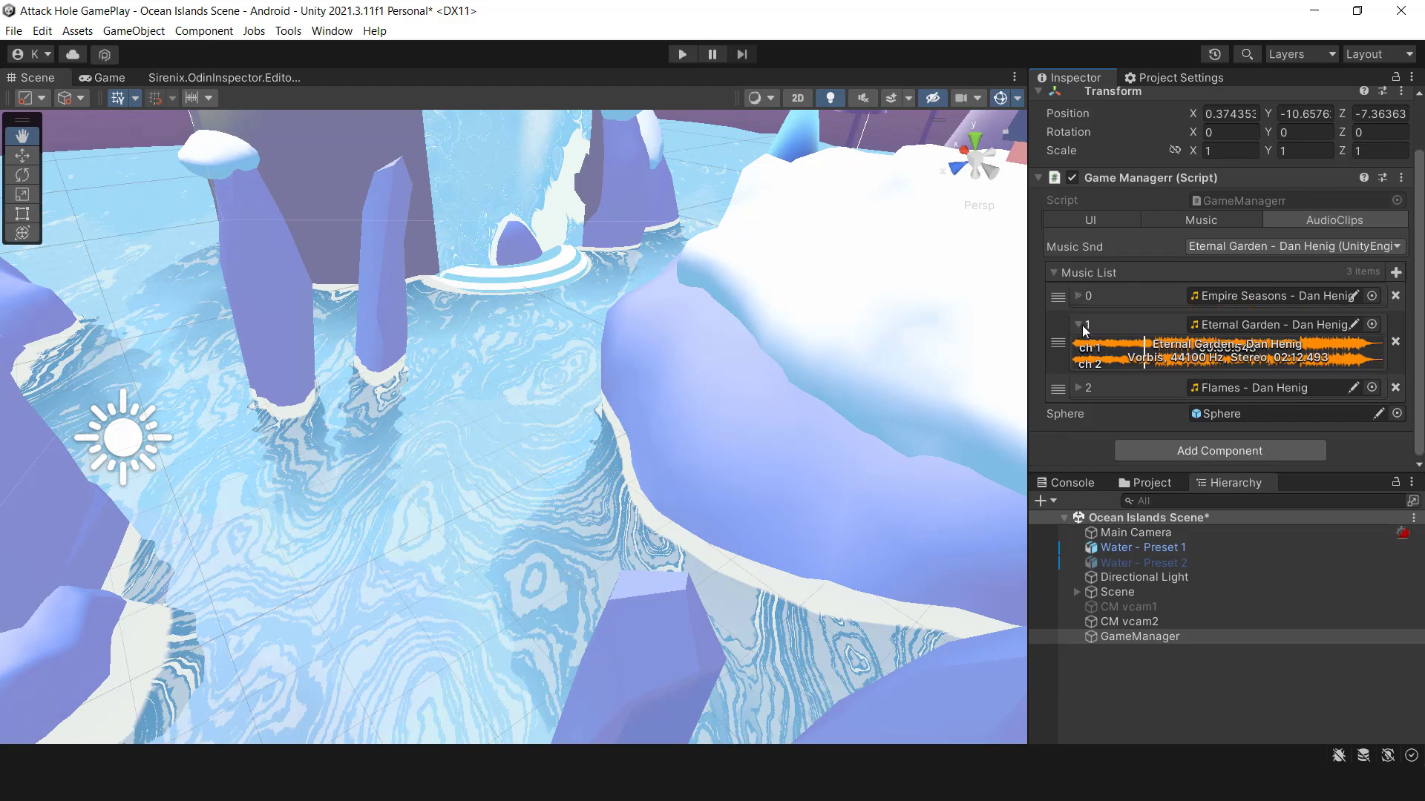
left_click(1079, 325)
left_click(1074, 389)
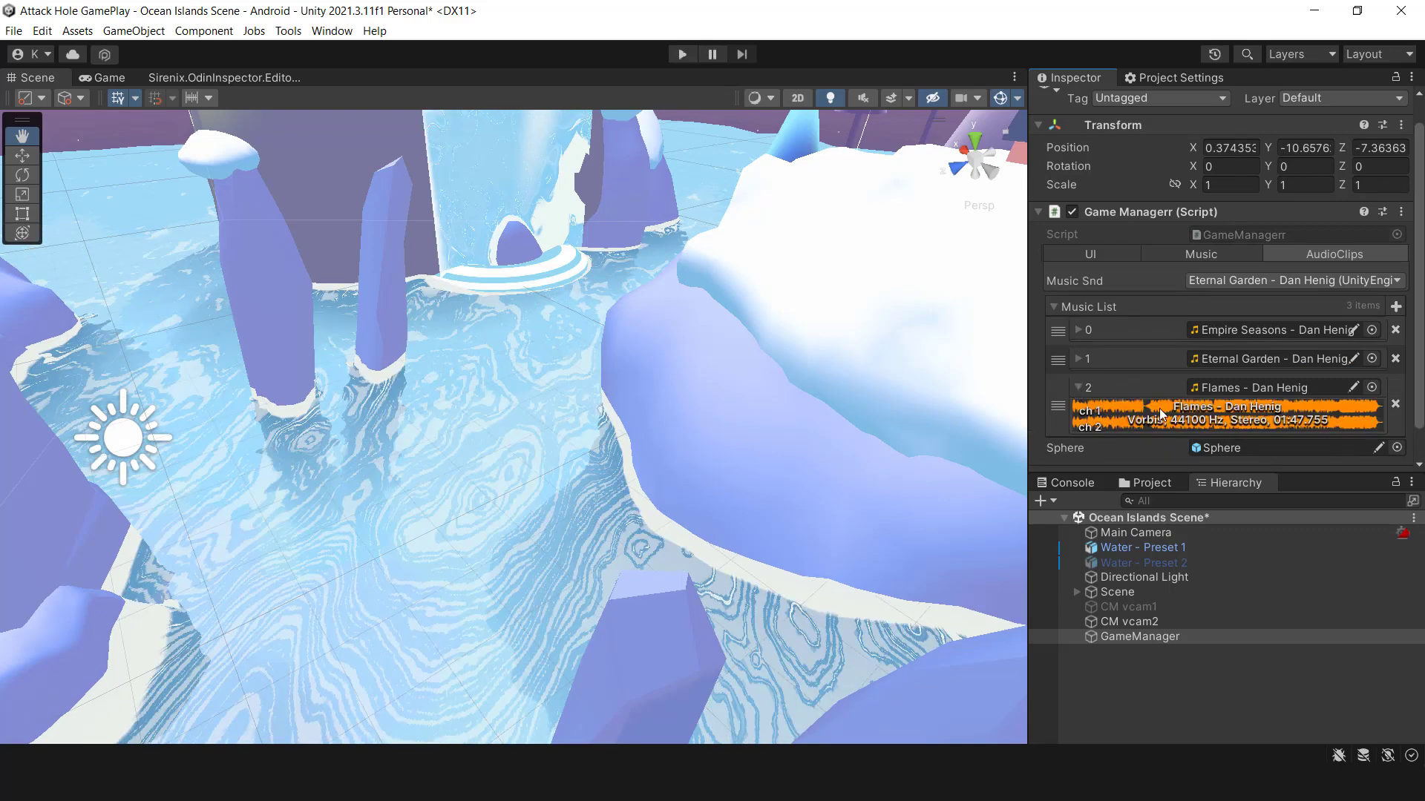
scroll(1096, 395, "down", 1)
left_click(1085, 354)
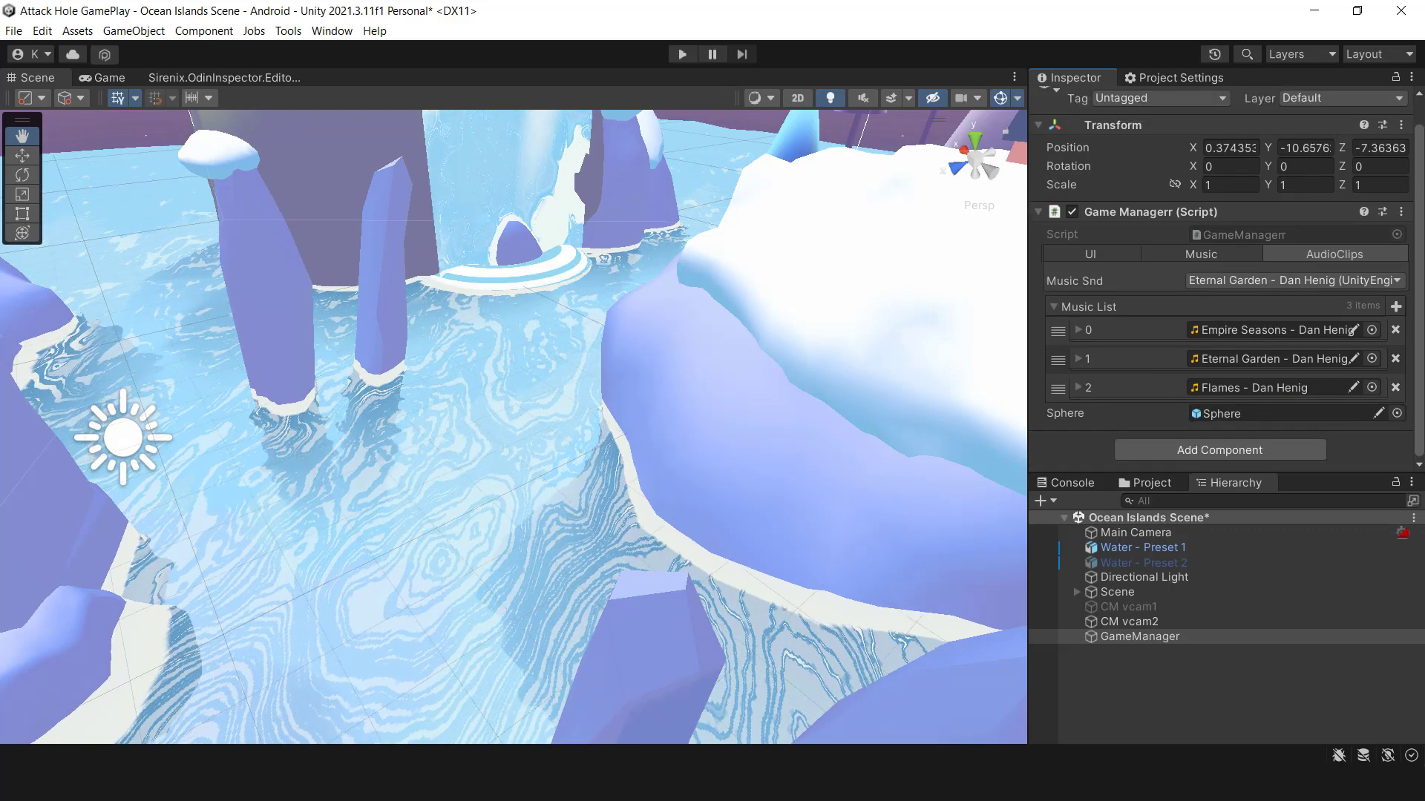
key("alt+Tab")
scroll(469, 423, "down", 2)
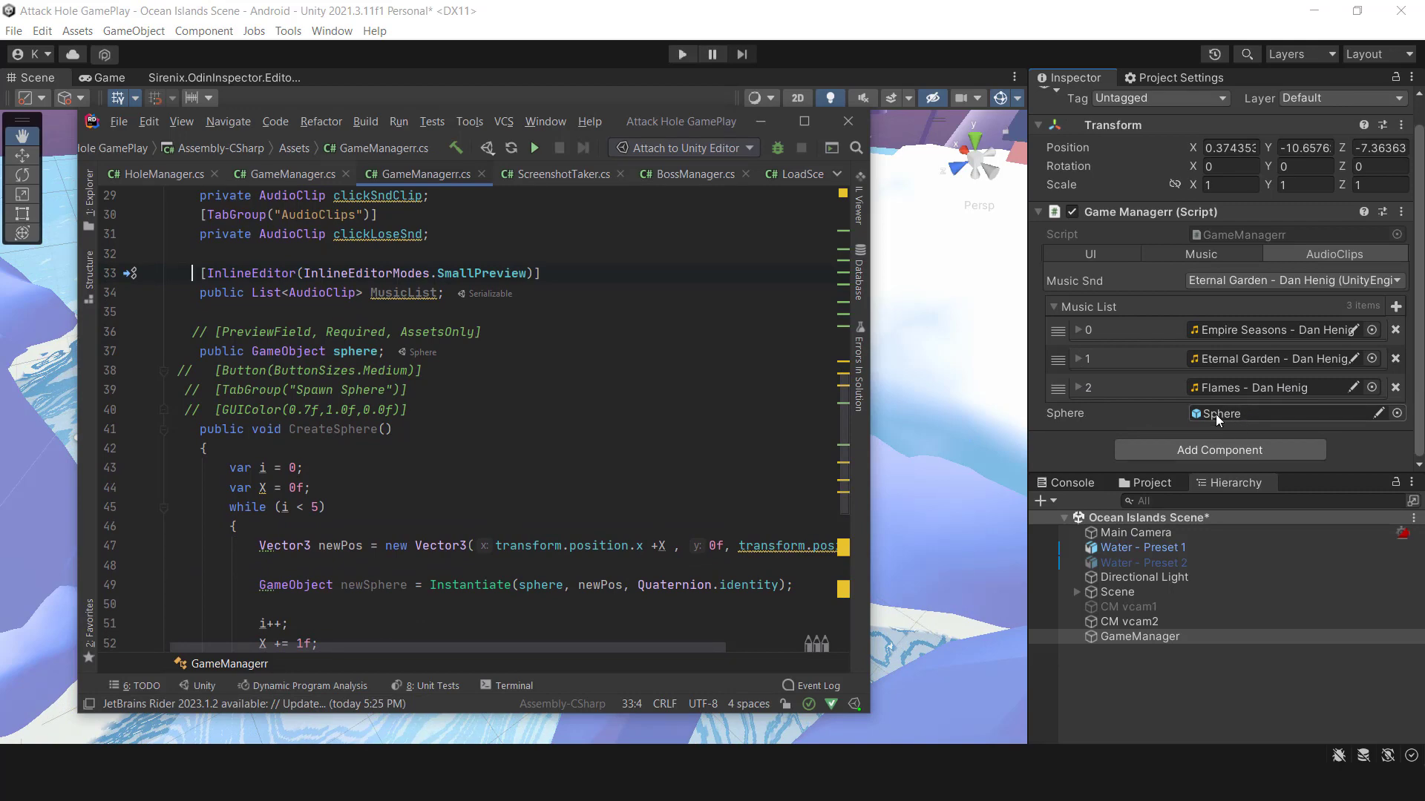
scroll(382, 485, "down", 3)
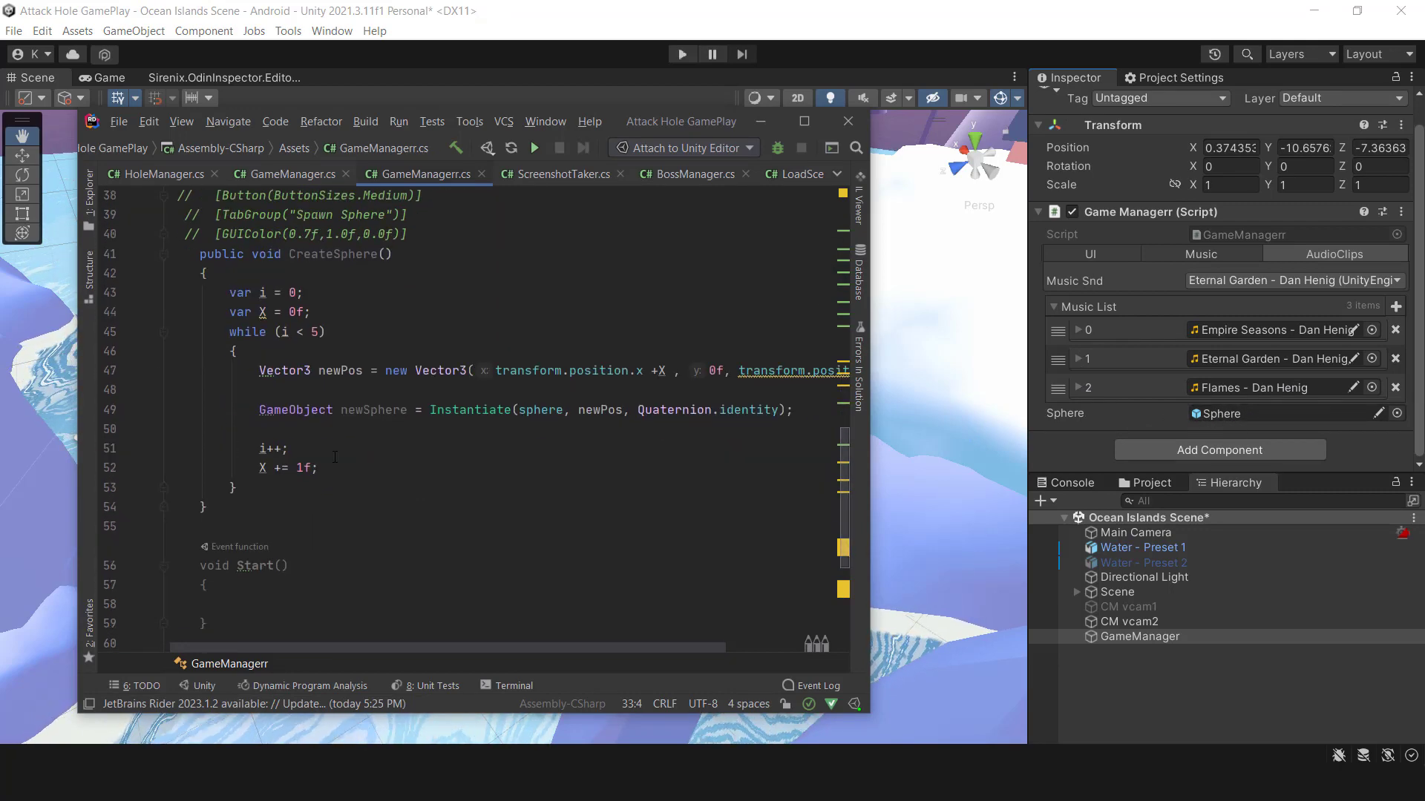
scroll(350, 433, "up", 2)
scroll(317, 386, "down", 3)
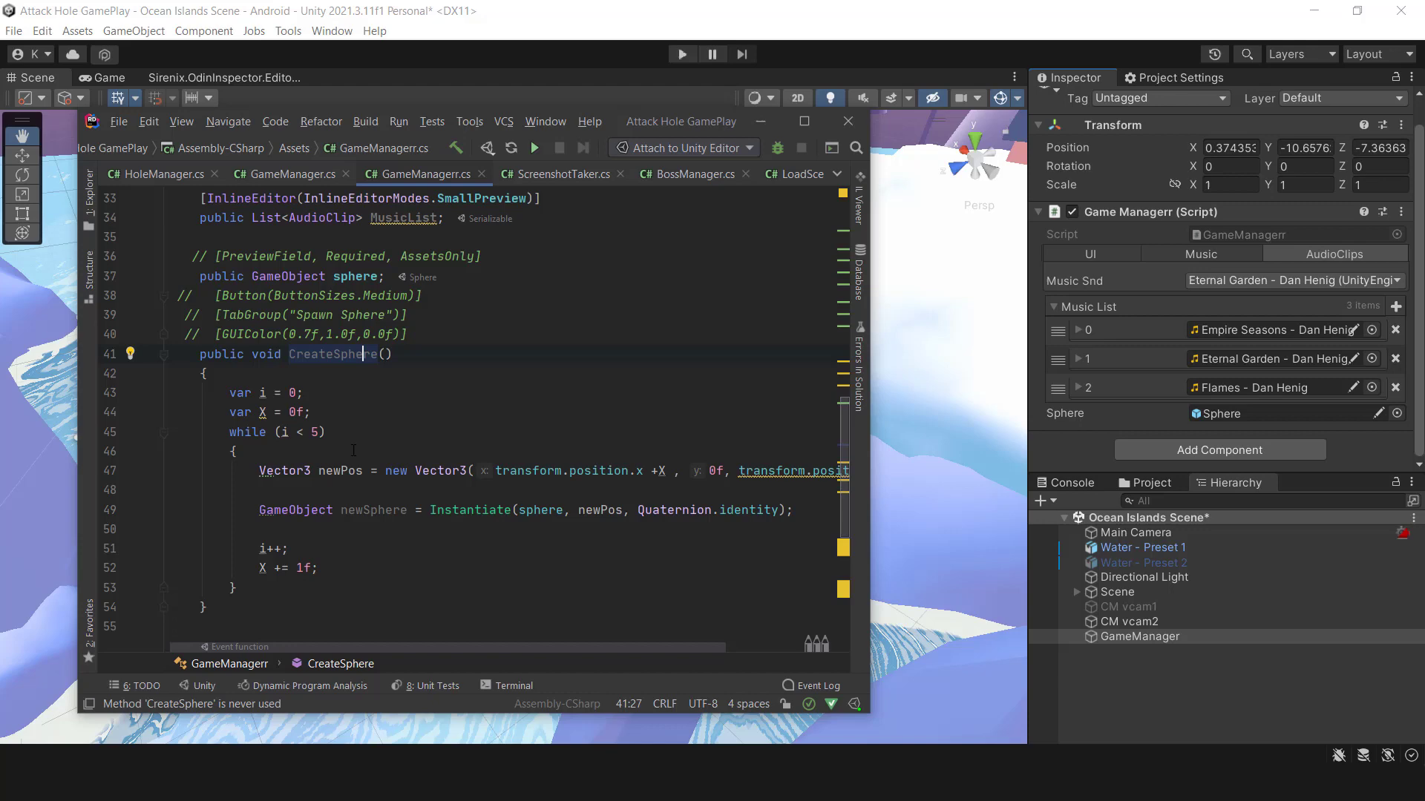
scroll(388, 488, "up", 3)
scroll(517, 445, "up", 1)
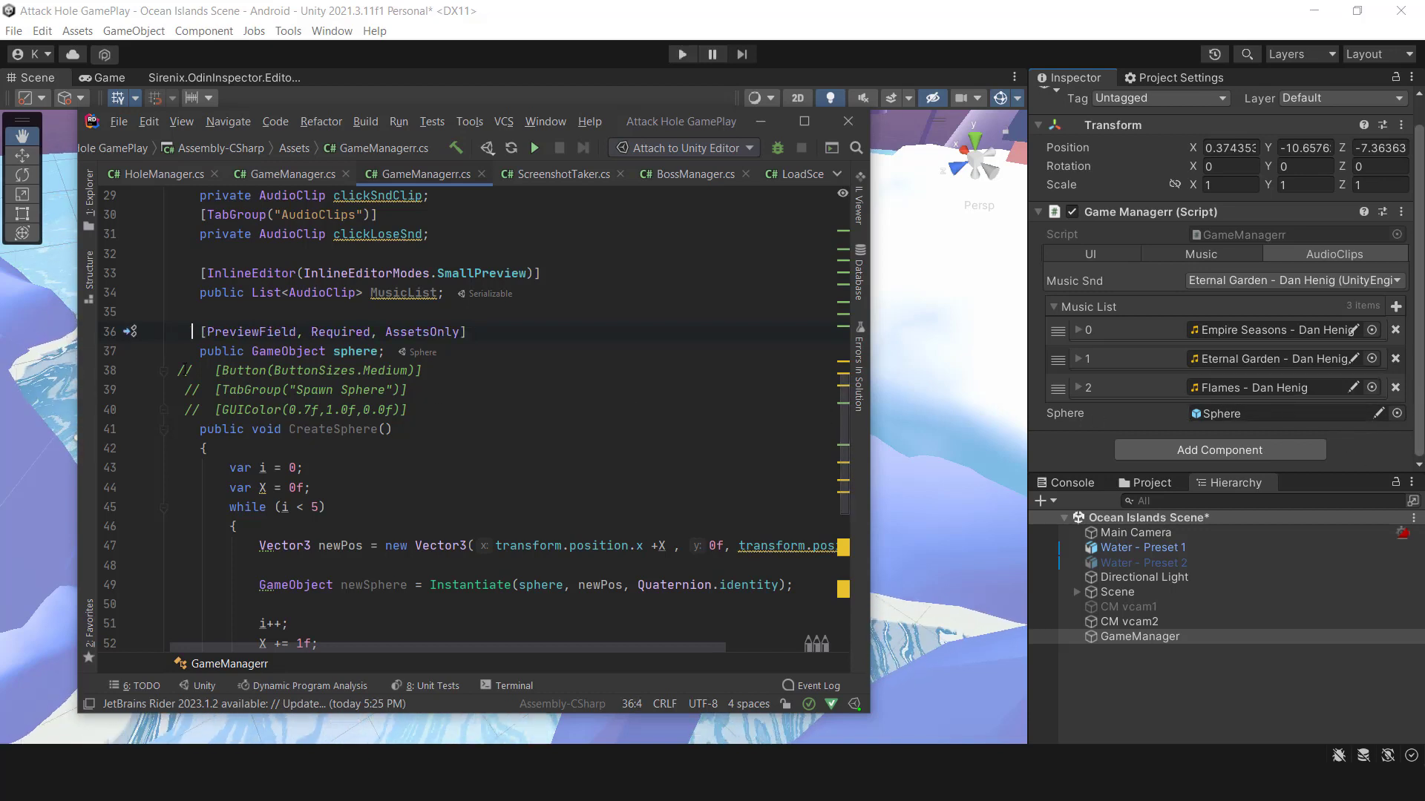
scroll(265, 381, "down", 1)
- Uncomment the PreviewField, Button, TabGroup("Spawn Sphere") and GUIColor attributes, then Save All
key("BackSpace")
key("BackSpace")
key("BackSpace")
key("BackSpace")
scroll(468, 423, "up", 1)
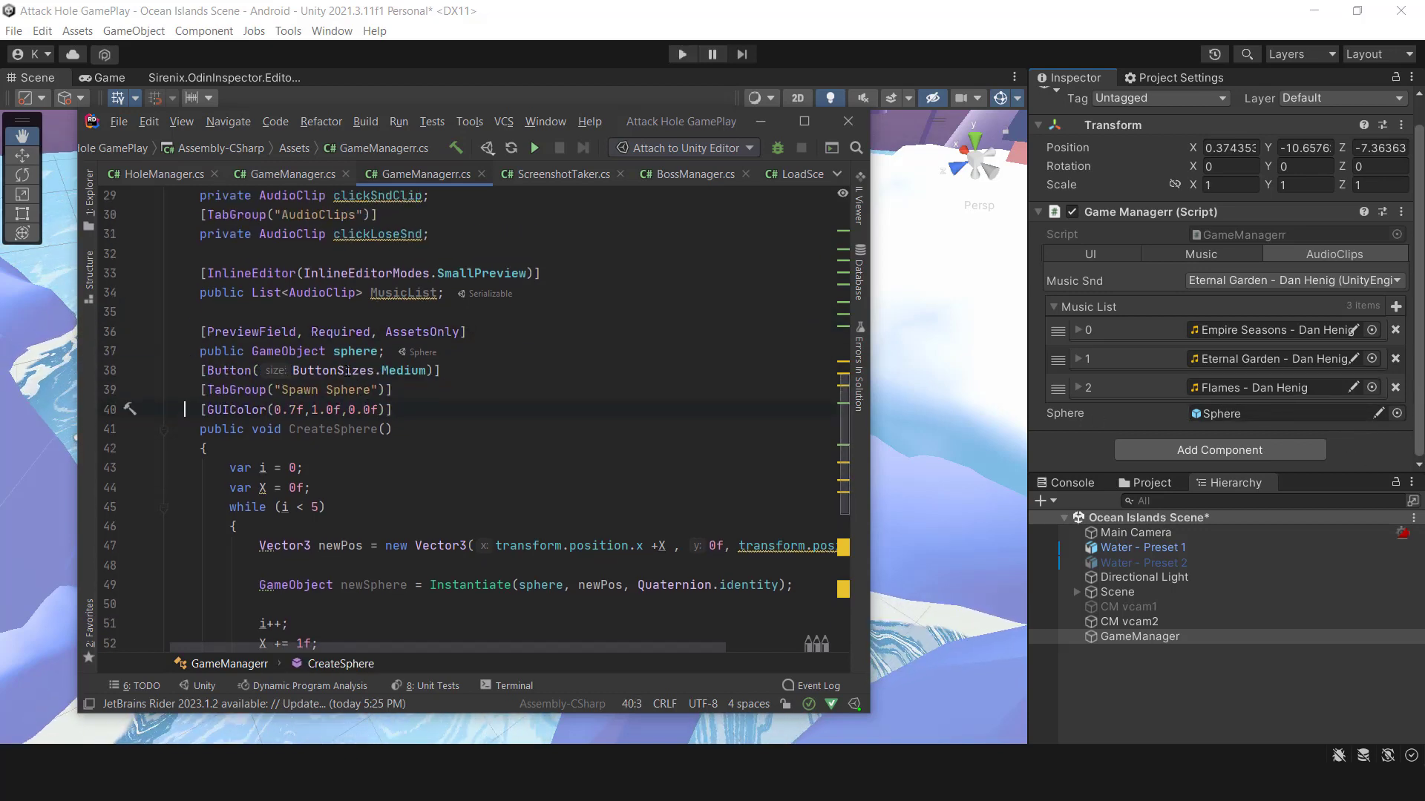
scroll(467, 423, "down", 1)
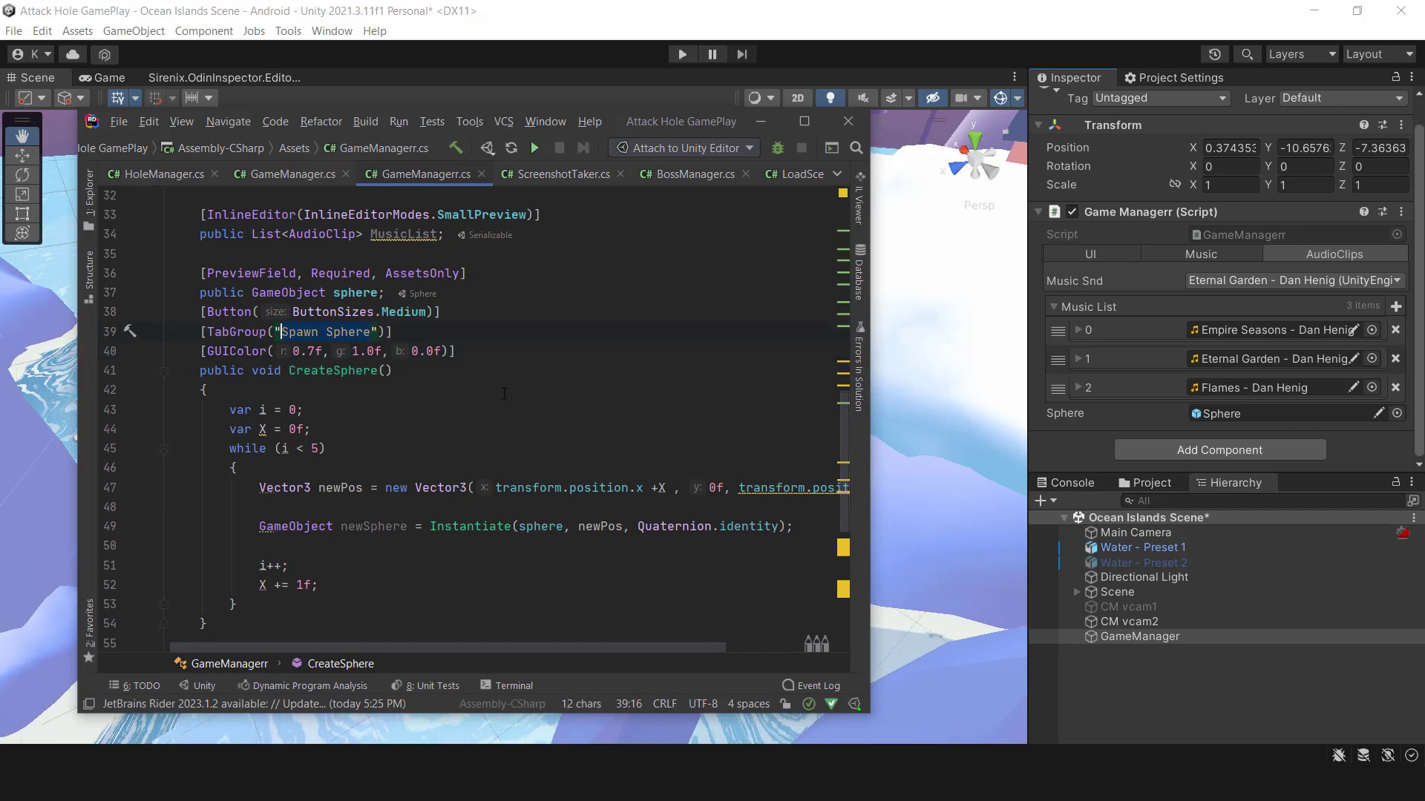
left_click(435, 391)
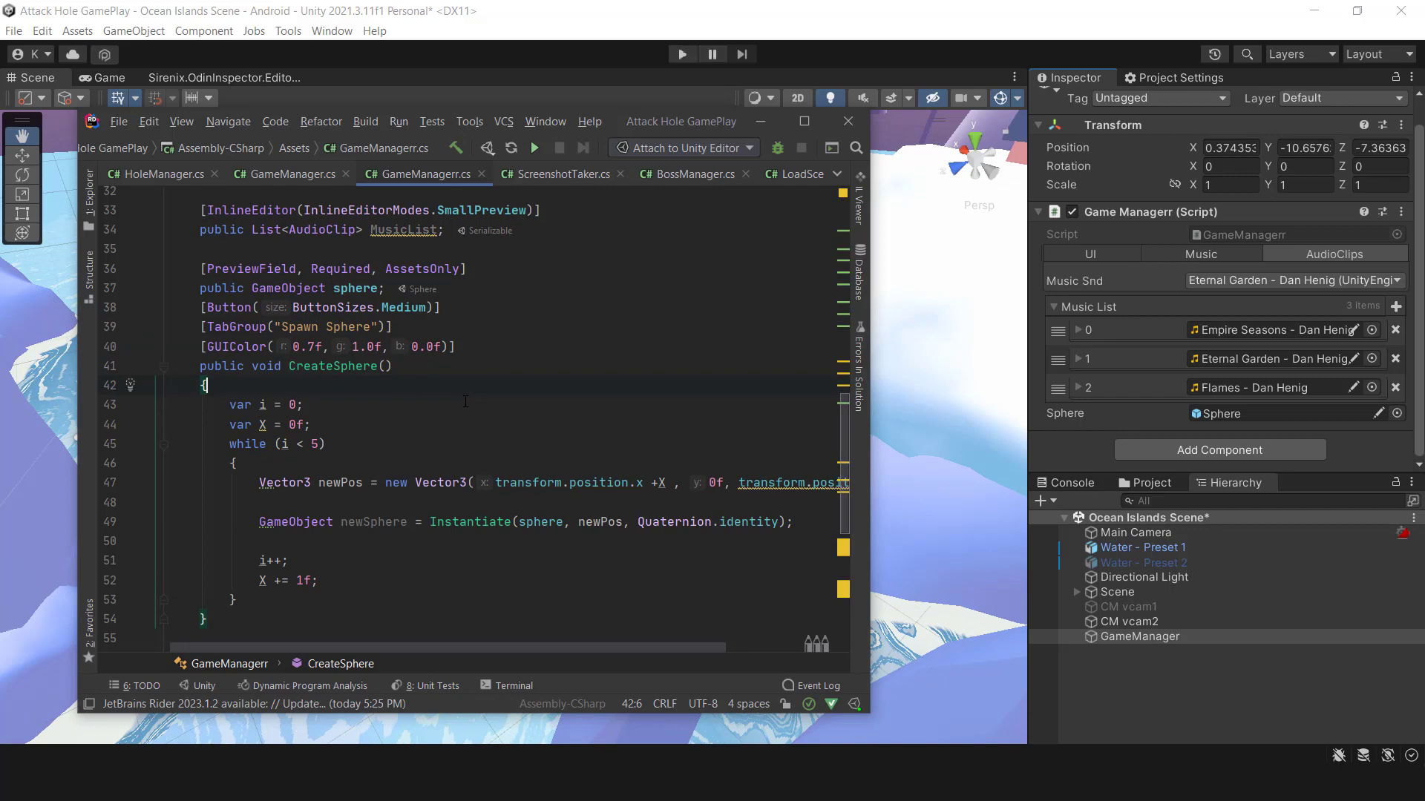
scroll(435, 390, "down", 1)
scroll(435, 391, "up", 1)
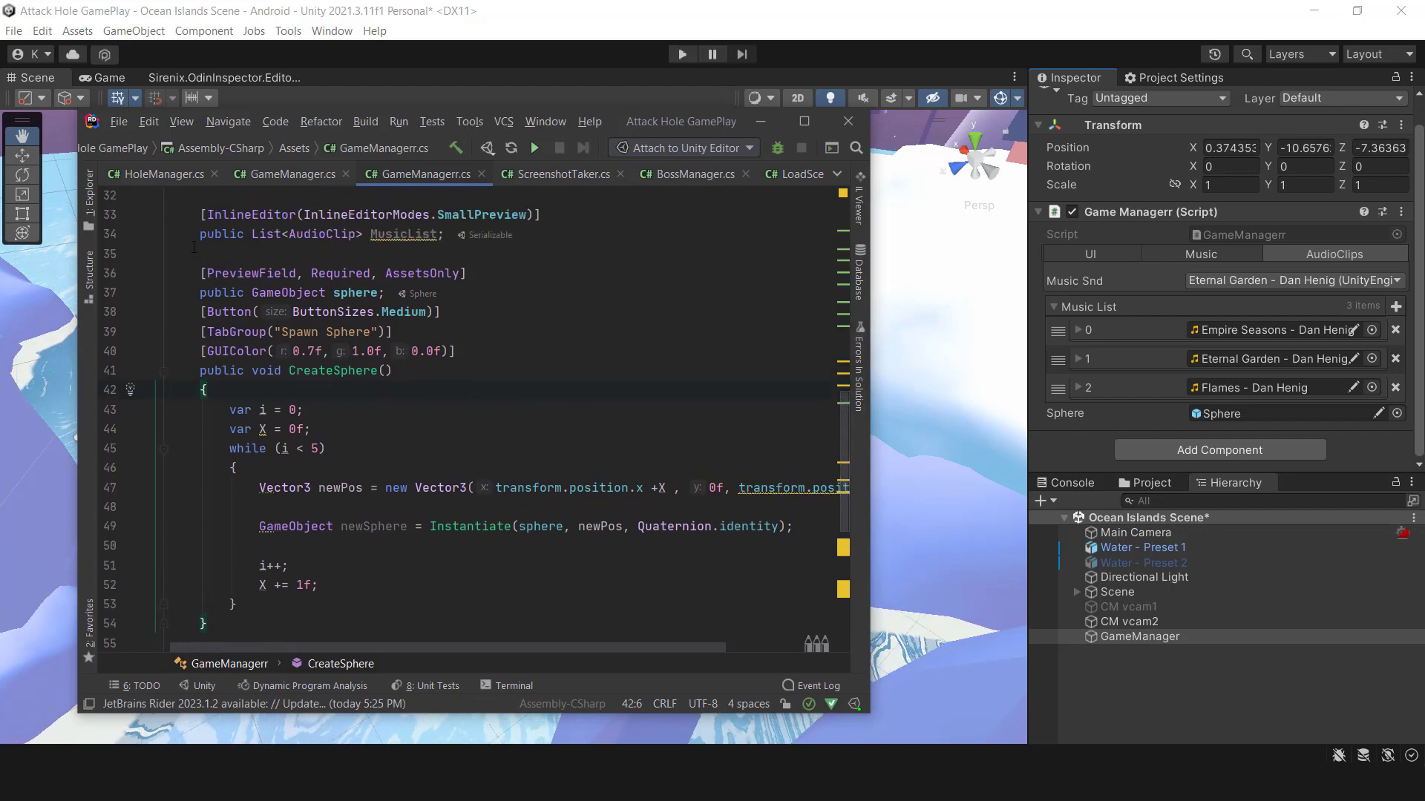
left_click(120, 122)
key("Escape")
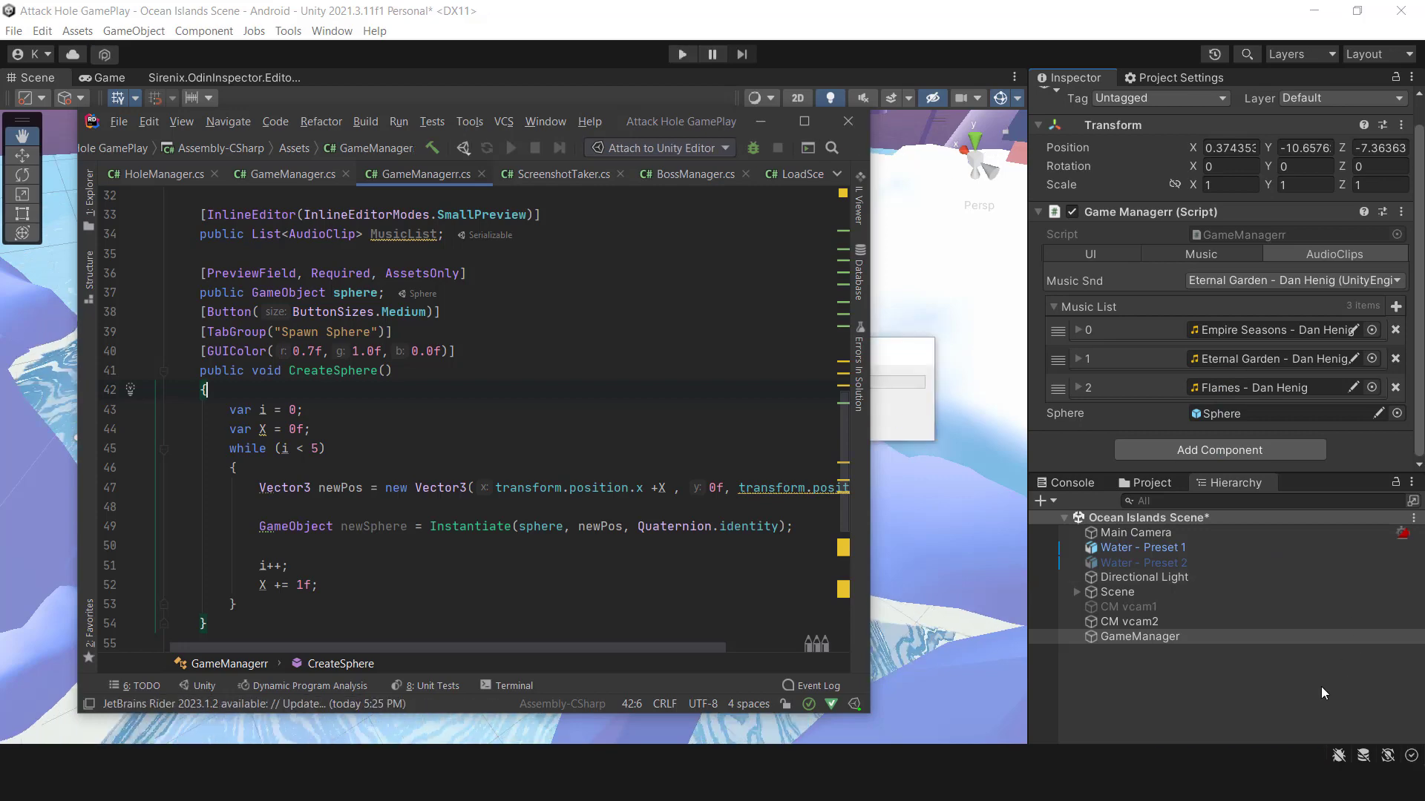
- Minimise Rider and open the Select GameObject picker from the Sphere preview field
left_click(769, 128)
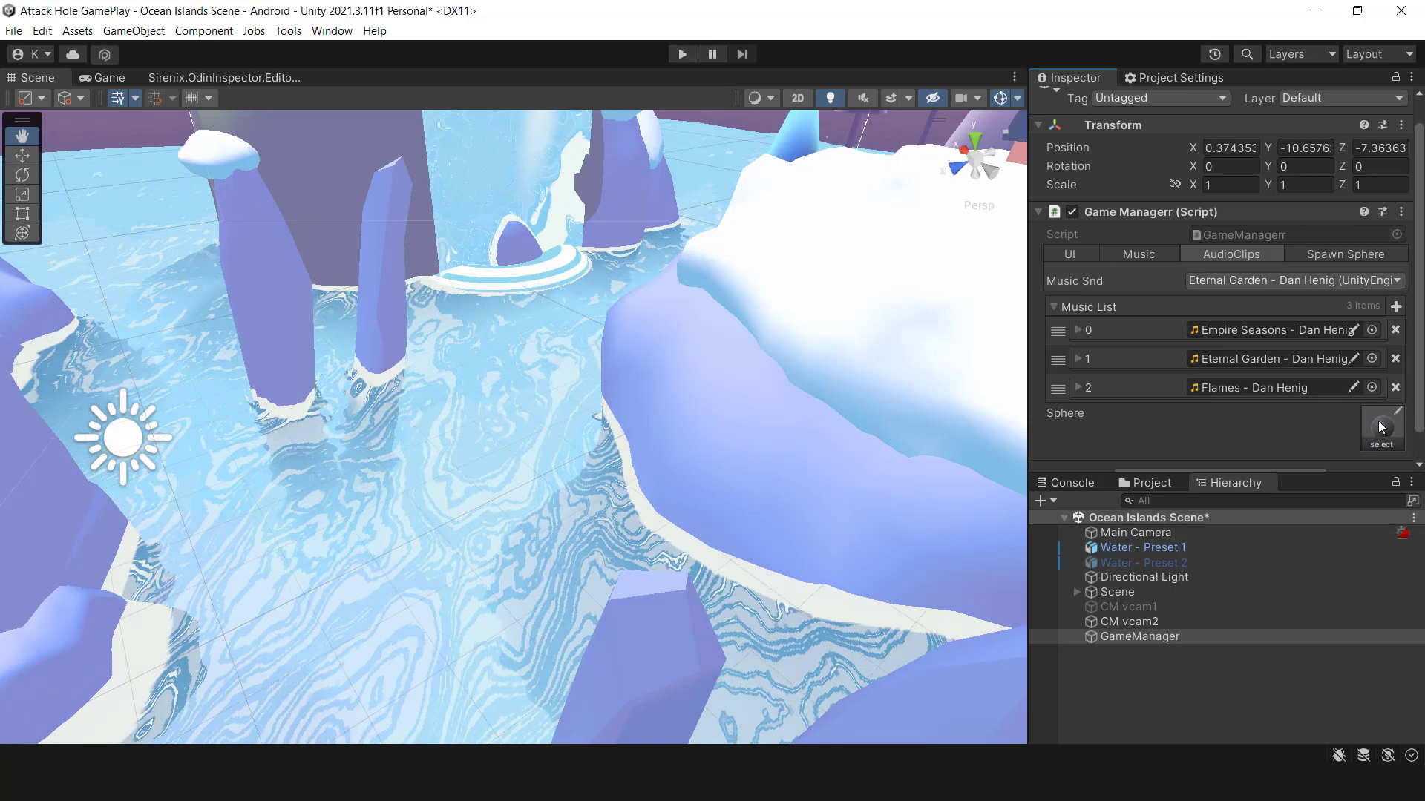
scroll(1381, 427, "down", 1)
left_click(1387, 414)
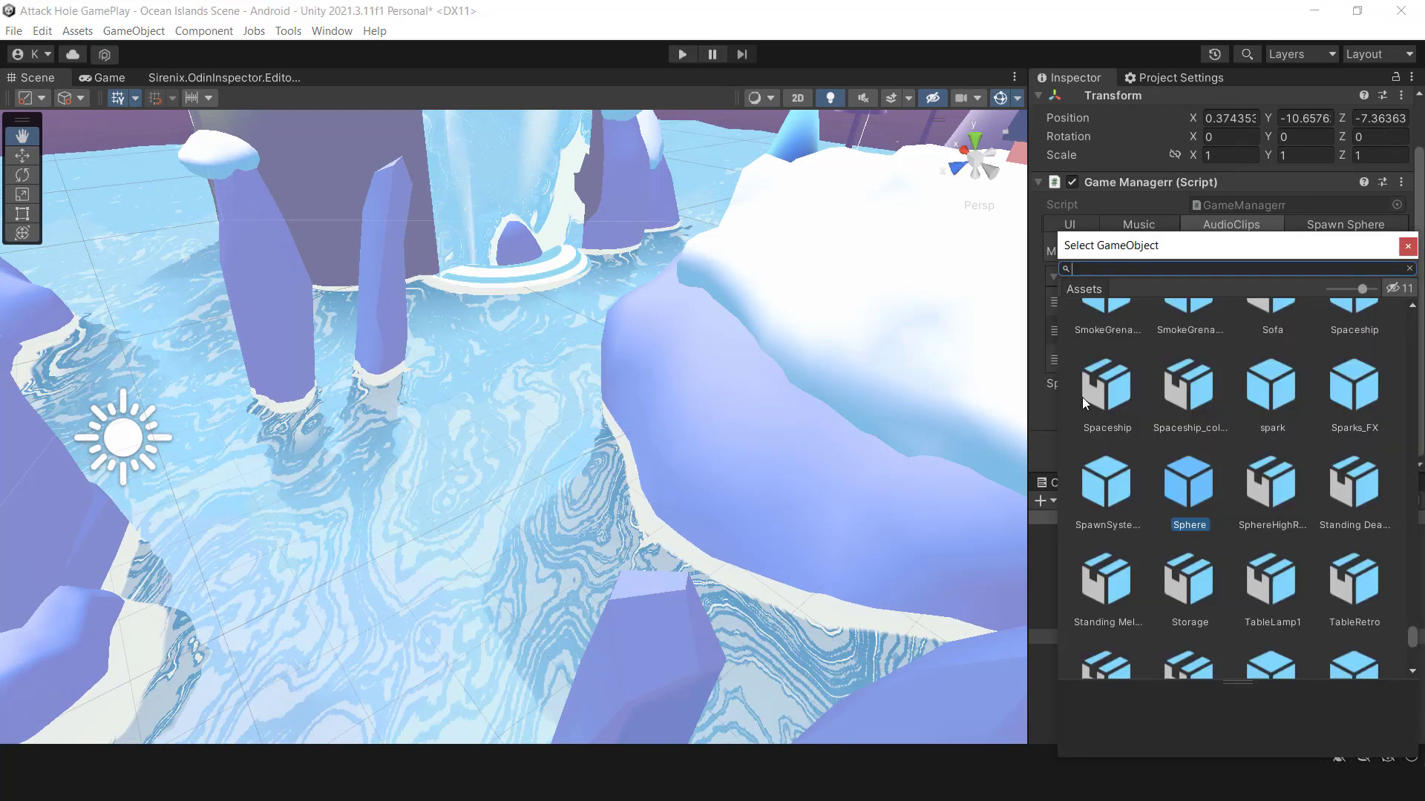
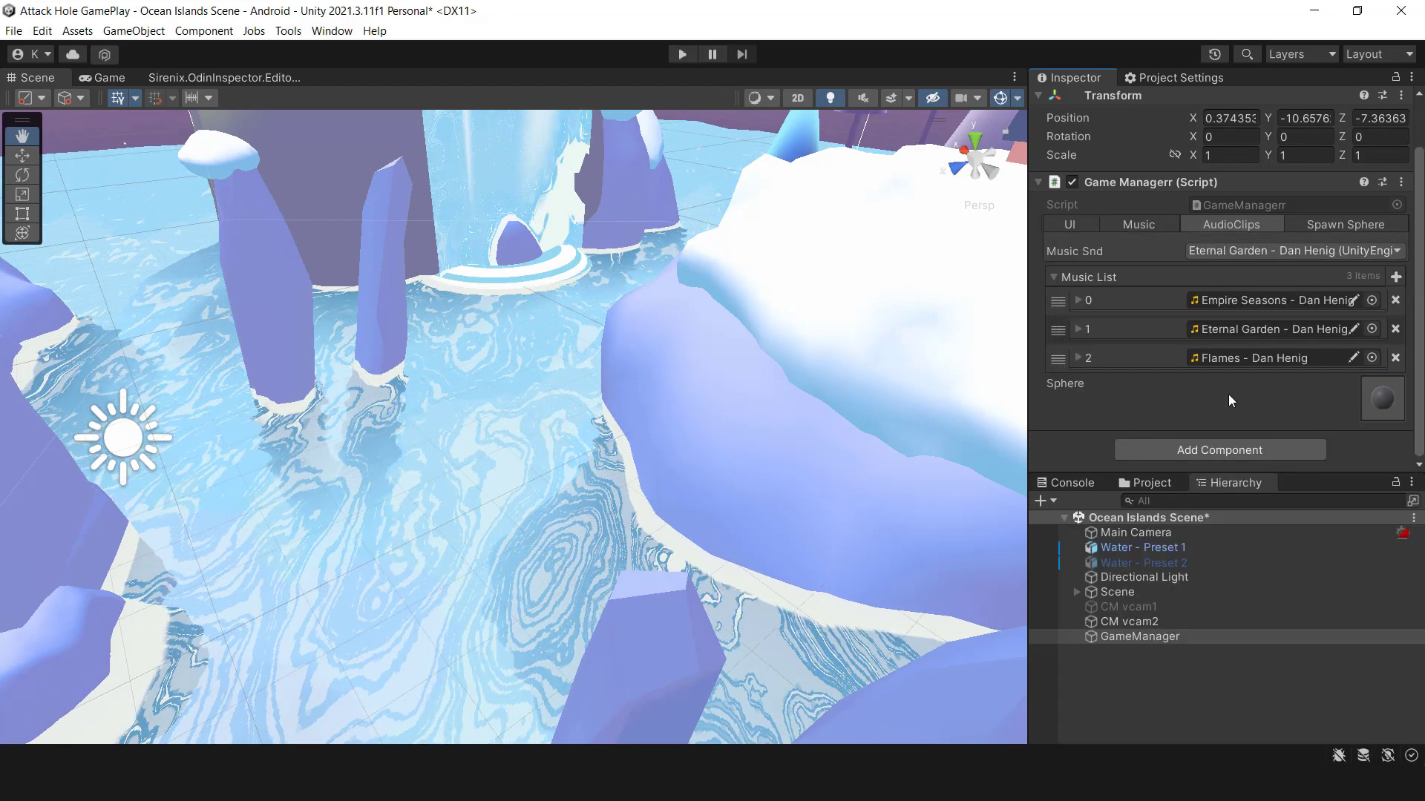
scroll(1228, 400, "up", 2)
scroll(1195, 370, "down", 2)
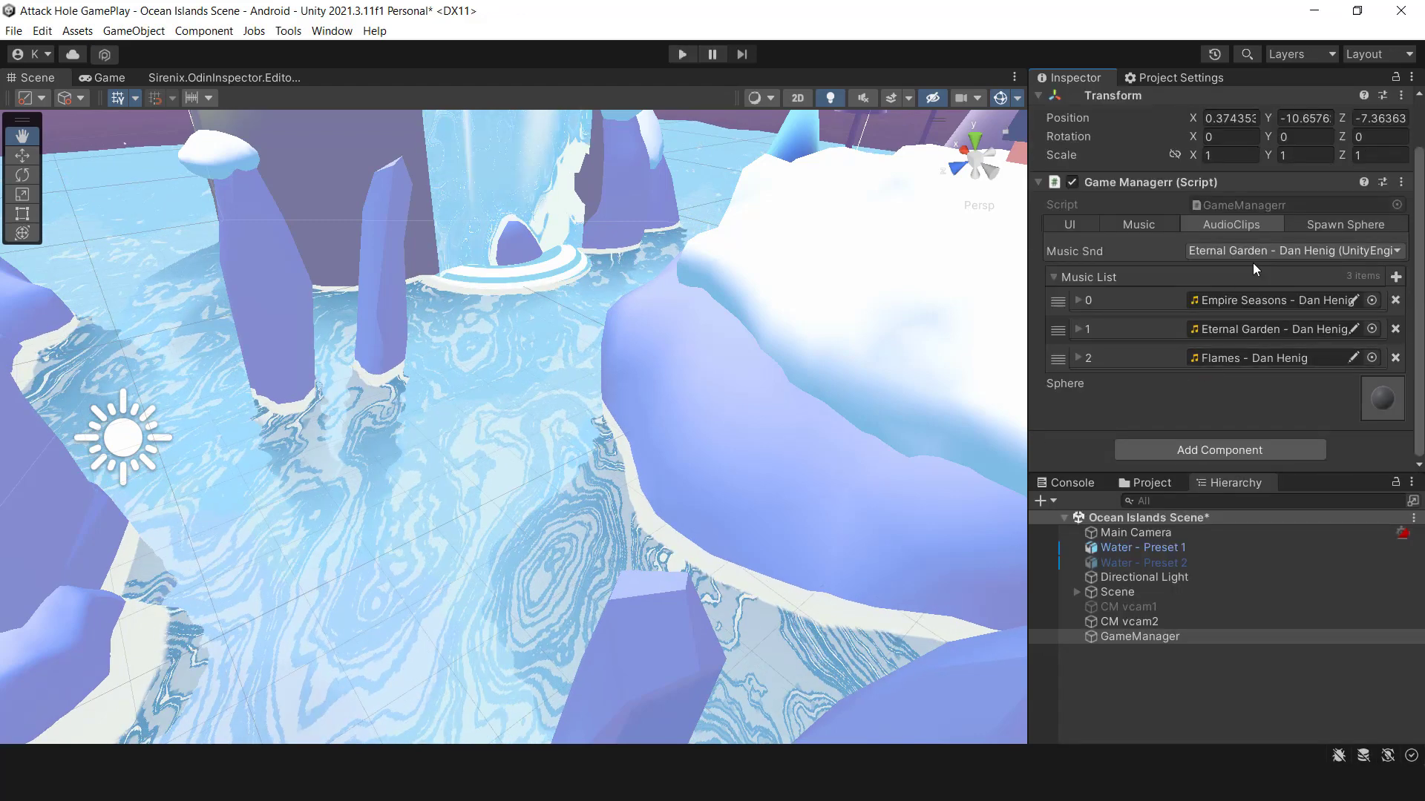
- Spawn five spheres into the ocean scene from GameManager's Spawn Sphere options
left_click(1326, 223)
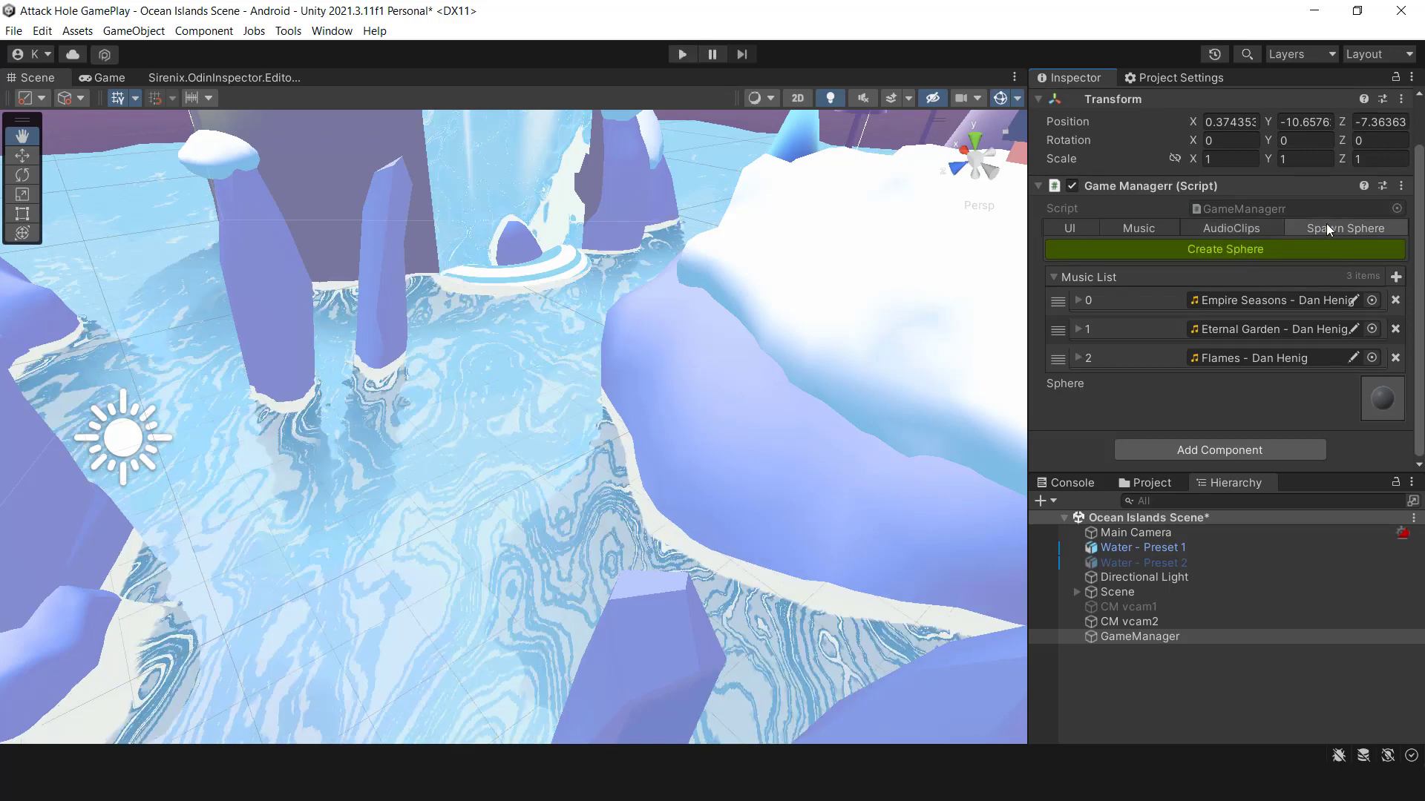
left_click(1183, 253)
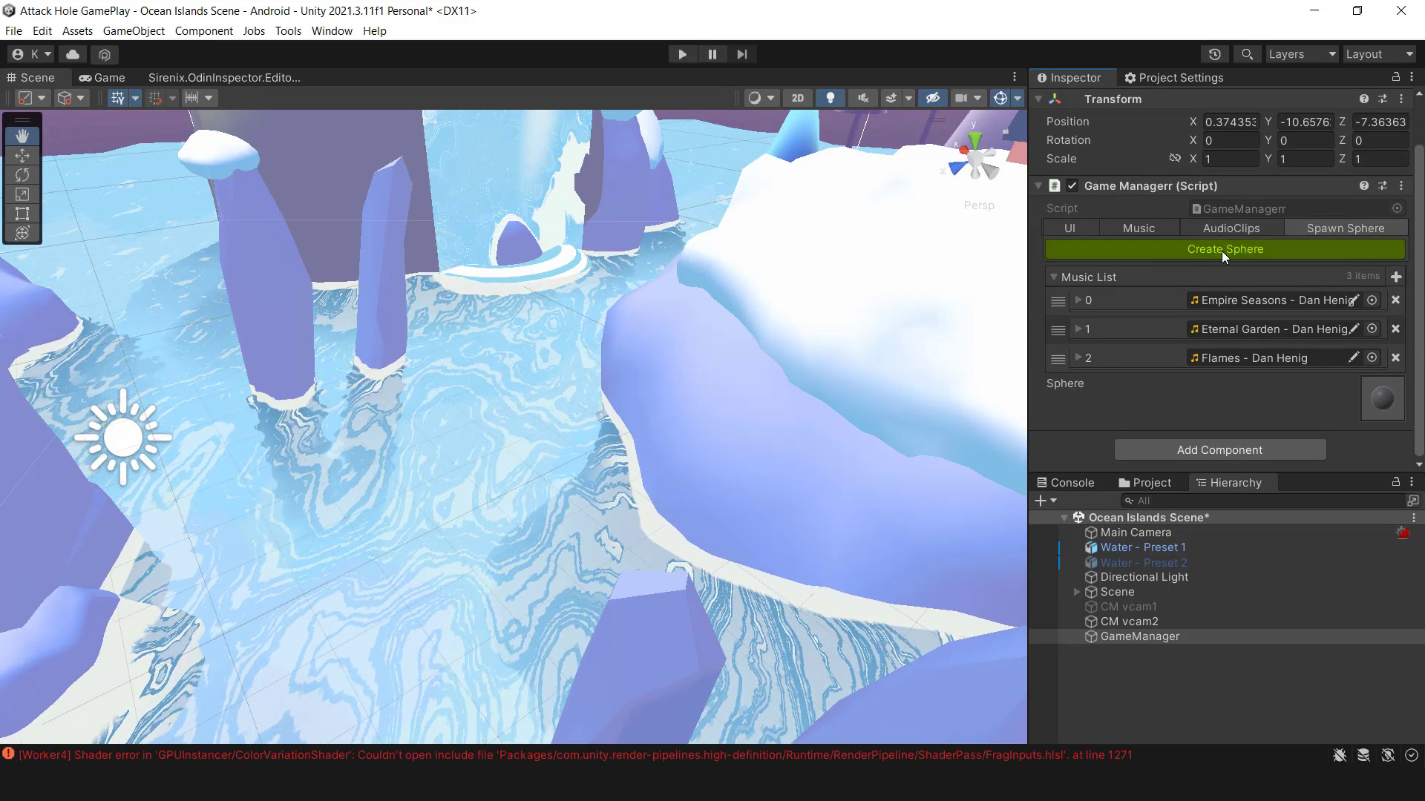
left_click(1221, 251)
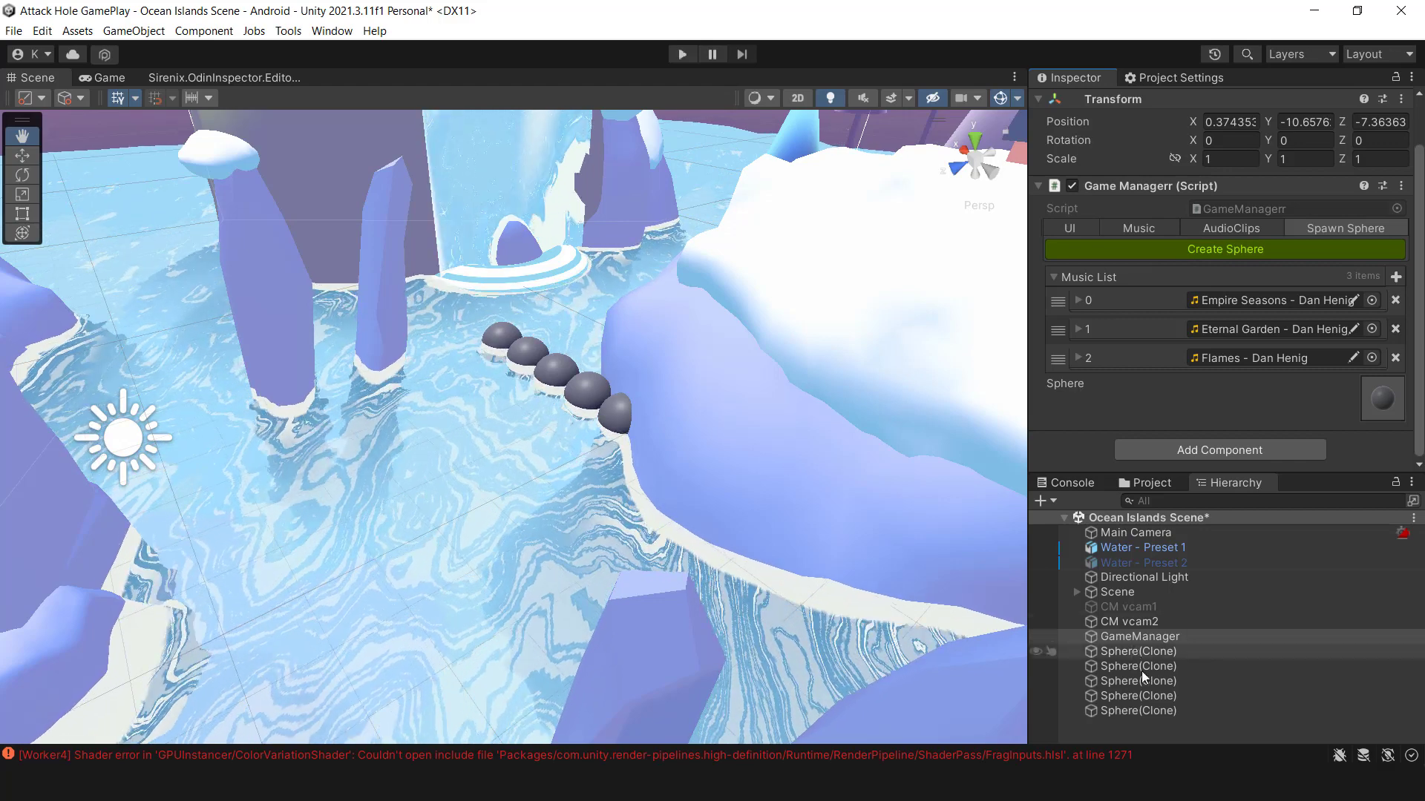
- Set the spawn object to the Standing Death model and spawn characters onto the spheres
left_click(1383, 414)
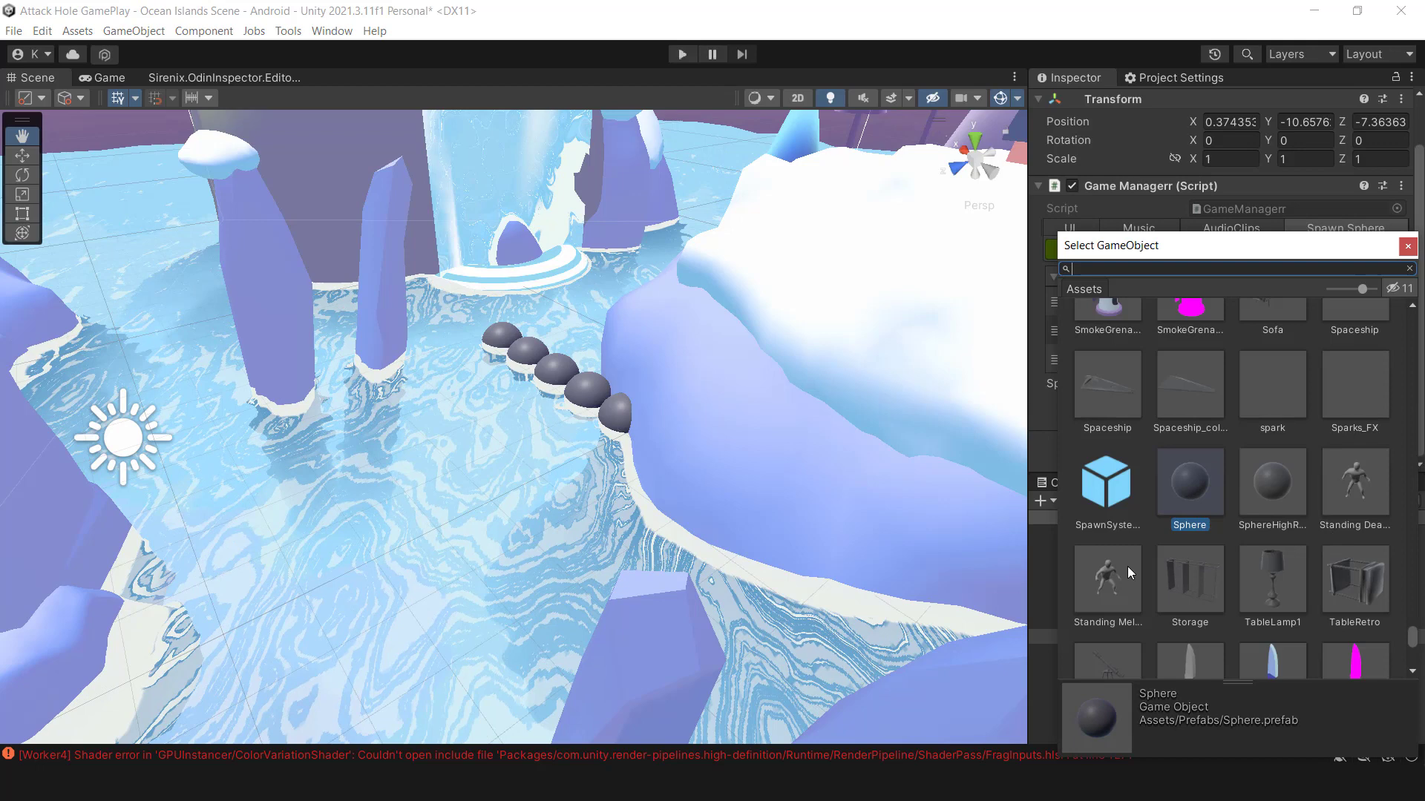
double_click(1356, 487)
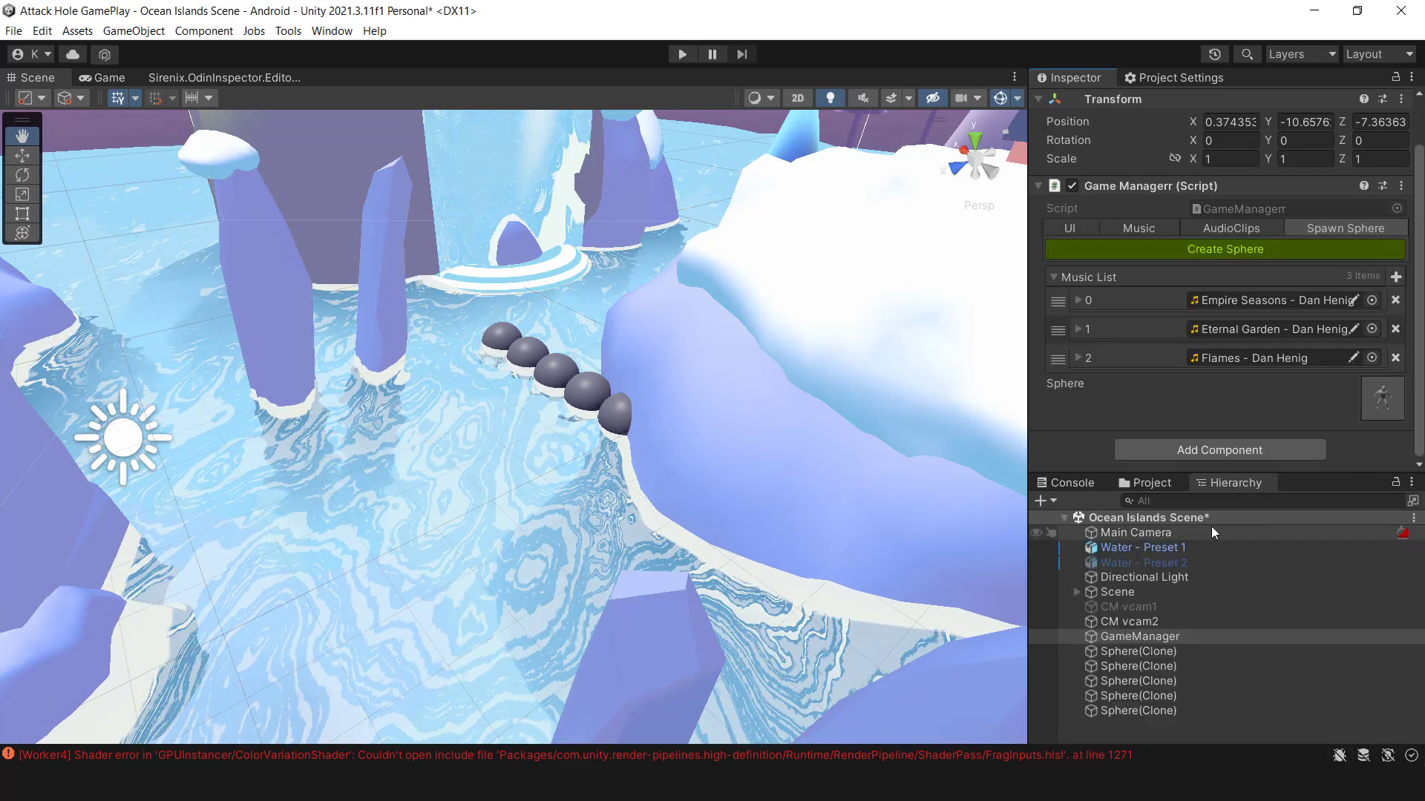
left_click(1231, 251)
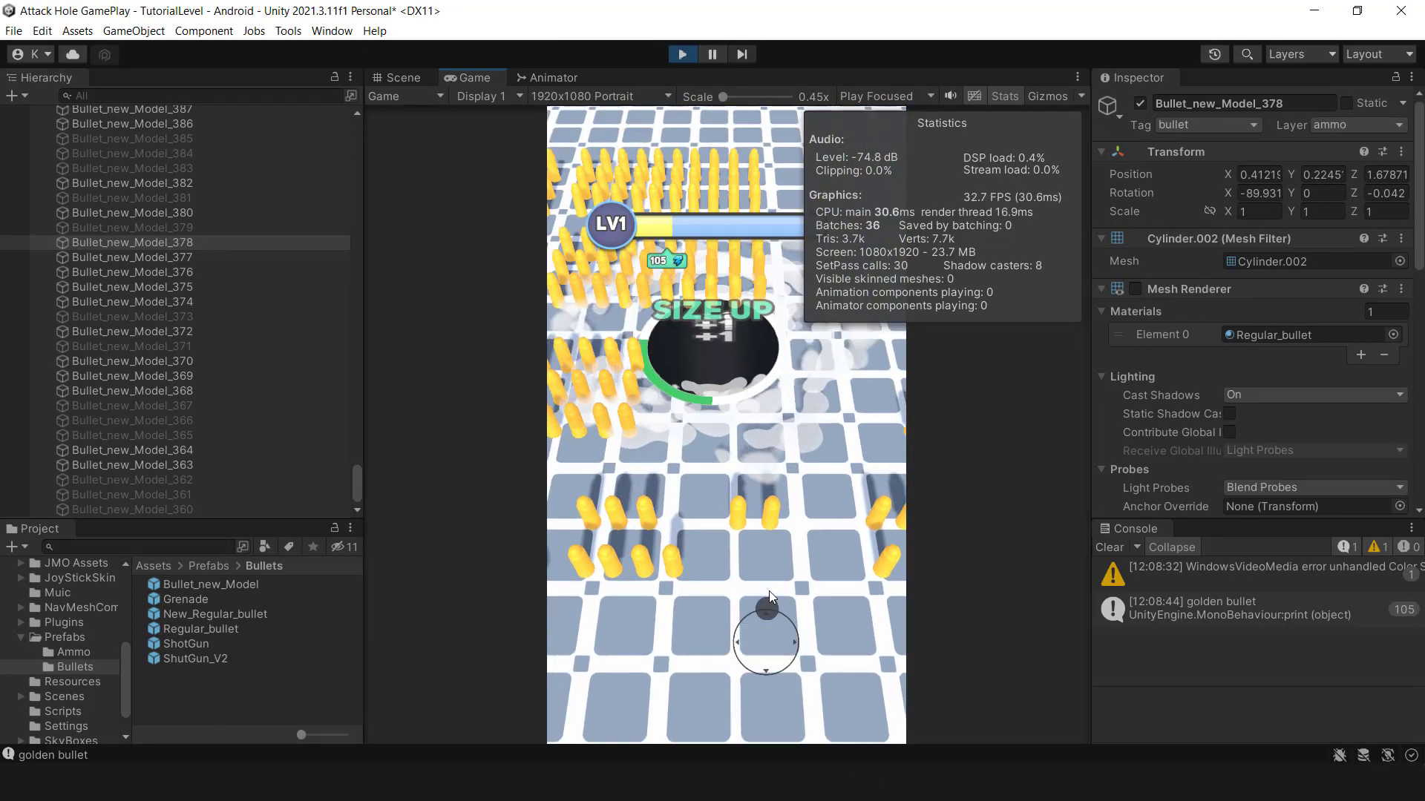
- Steer the hole once more, stop the tutorial level, and start the GPU instancing demo
left_click_drag(739, 704, 769, 574)
left_click(681, 53)
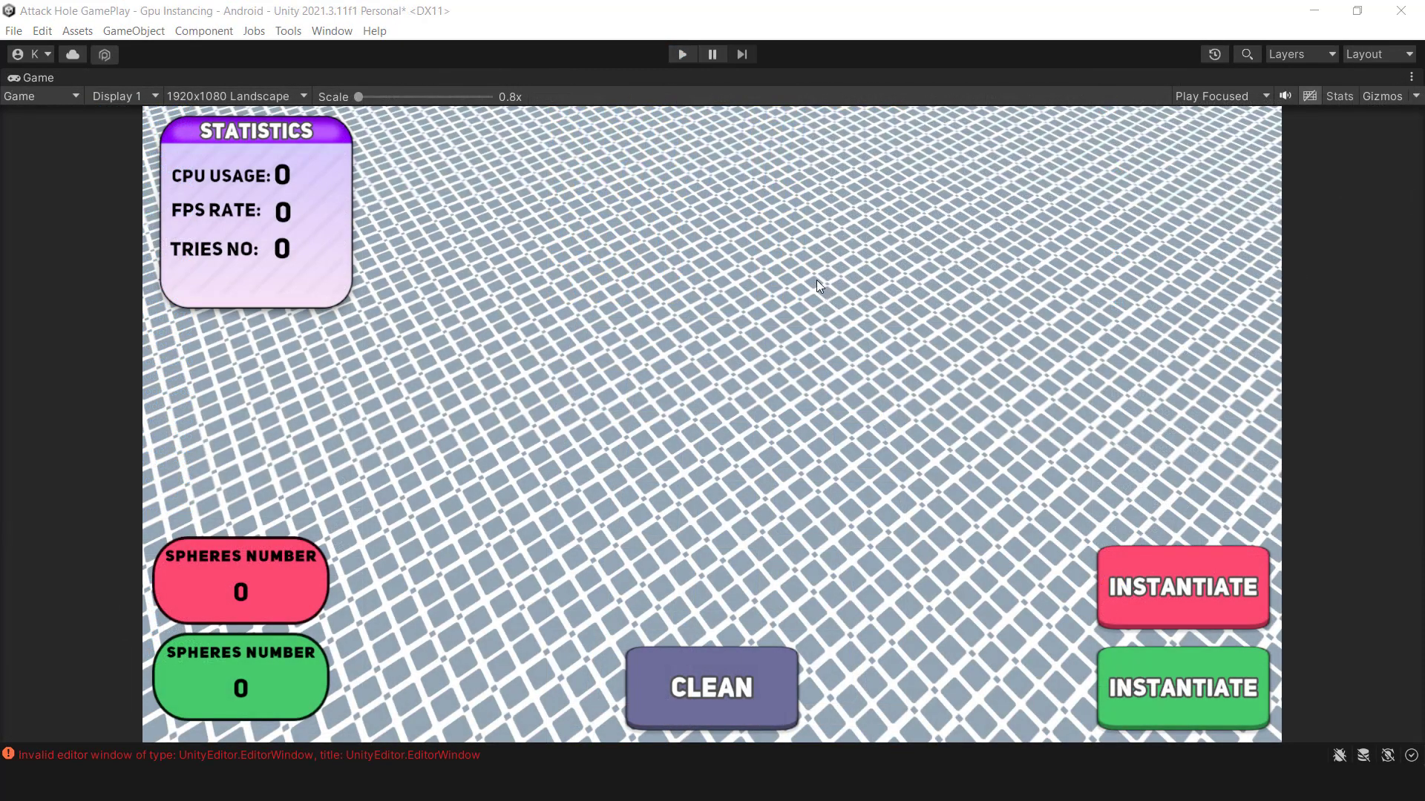
left_click(682, 54)
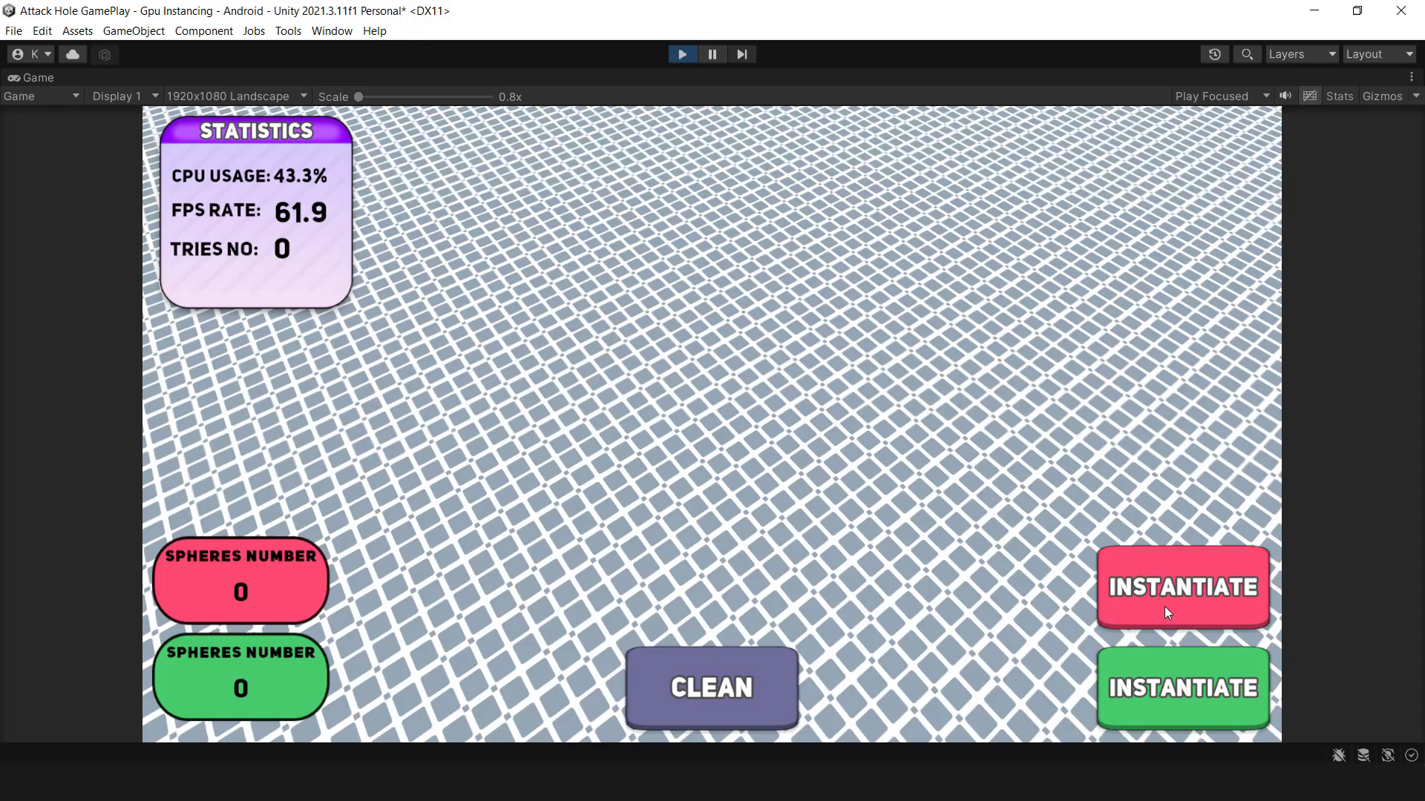
- Spawn 1000 red spheres, check the render stats, then clean them all away
left_click(1184, 601)
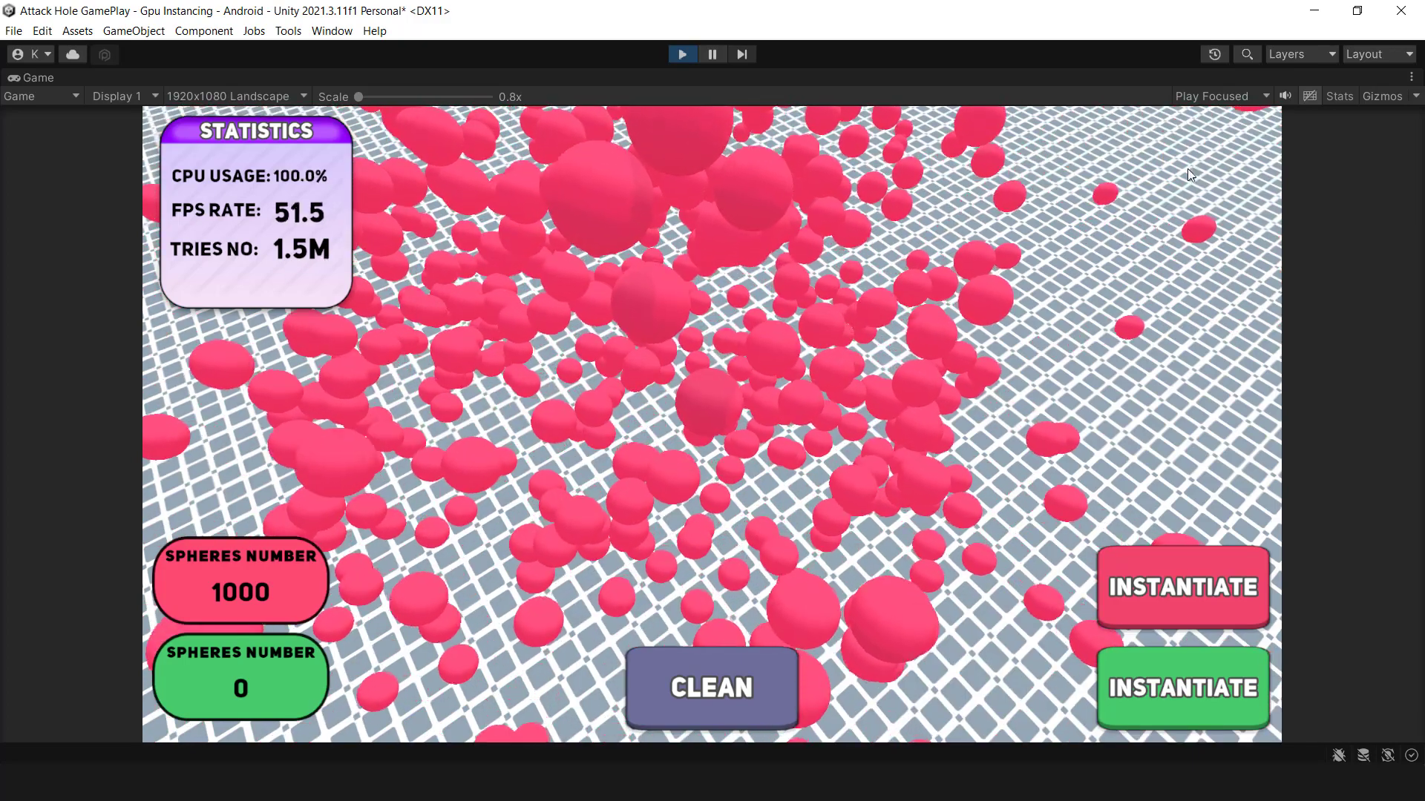
left_click(1335, 98)
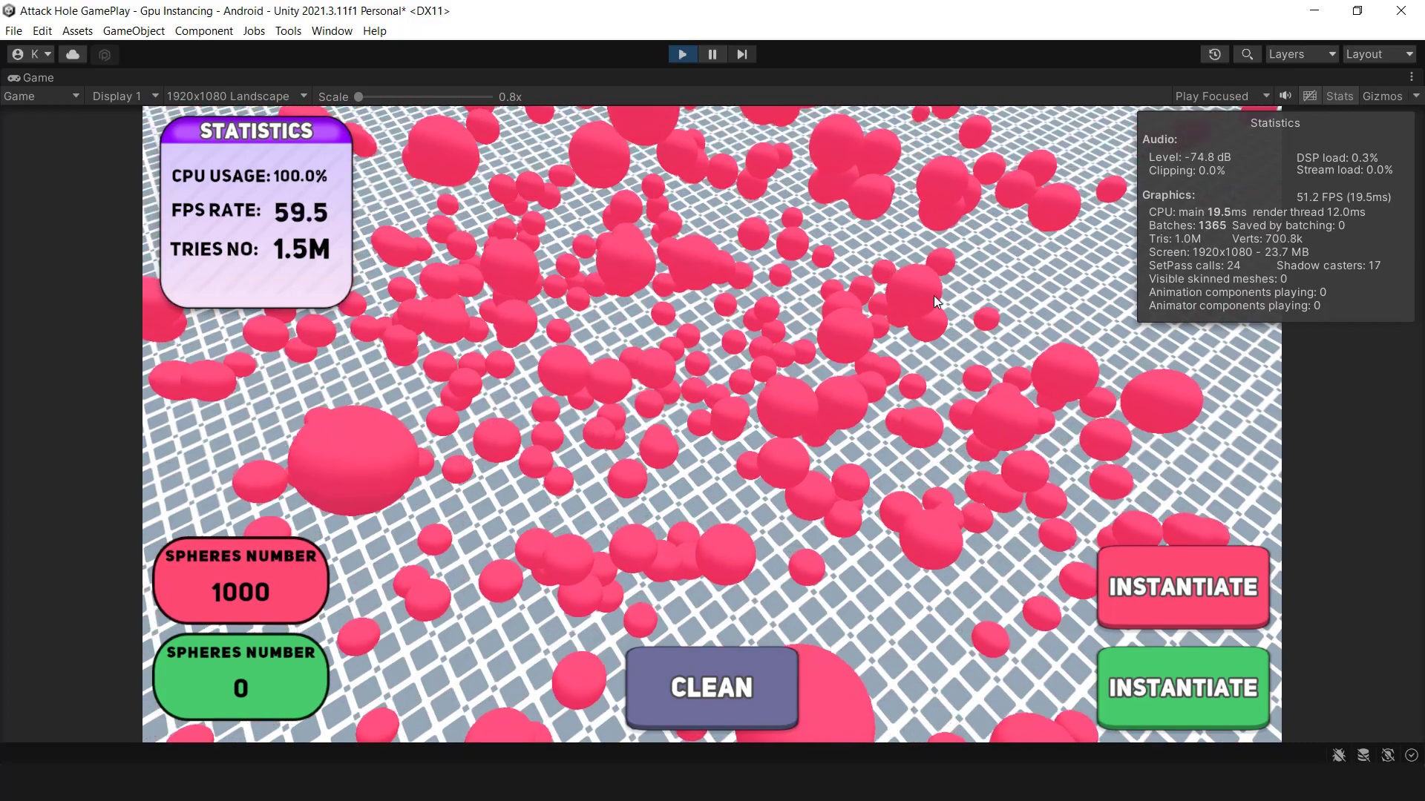
left_click(1336, 95)
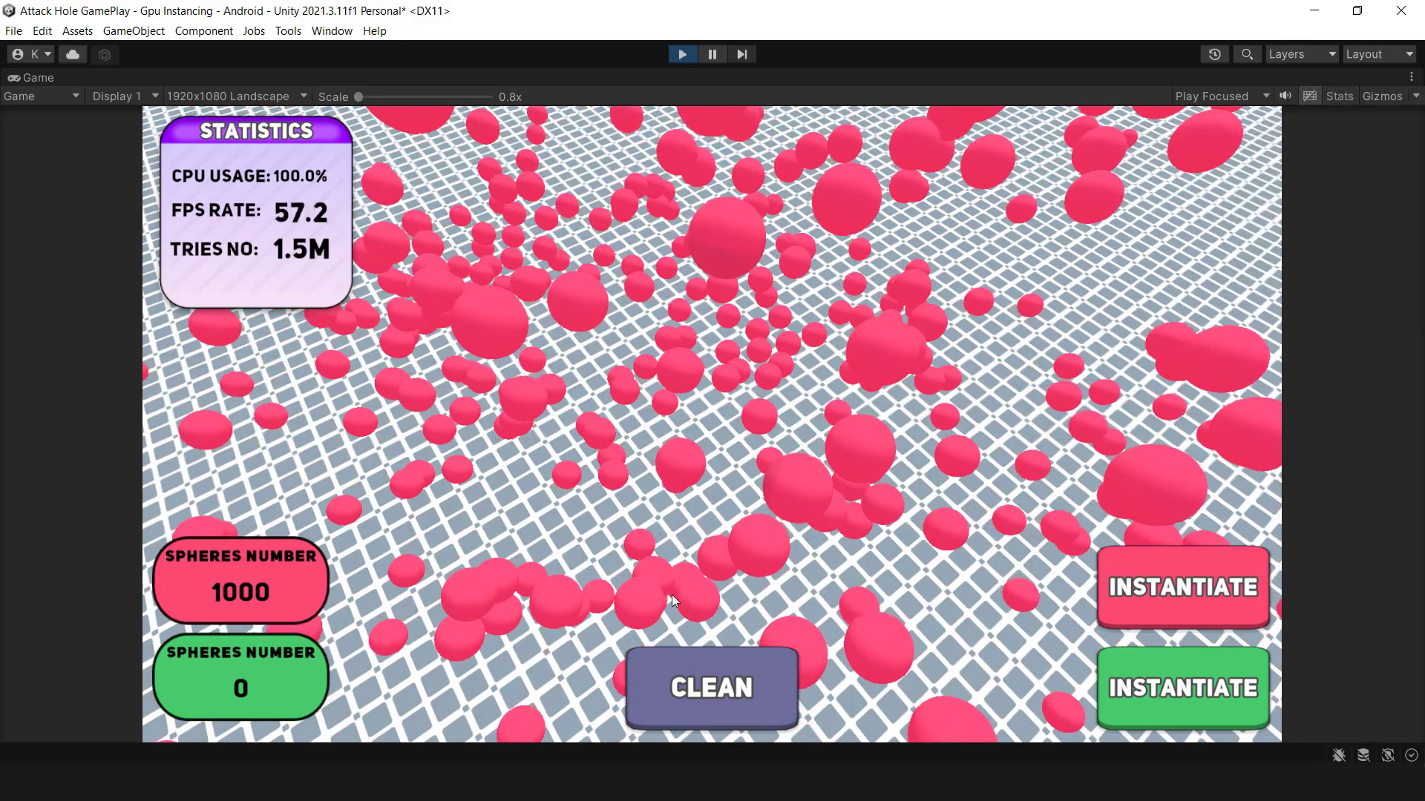
left_click(713, 690)
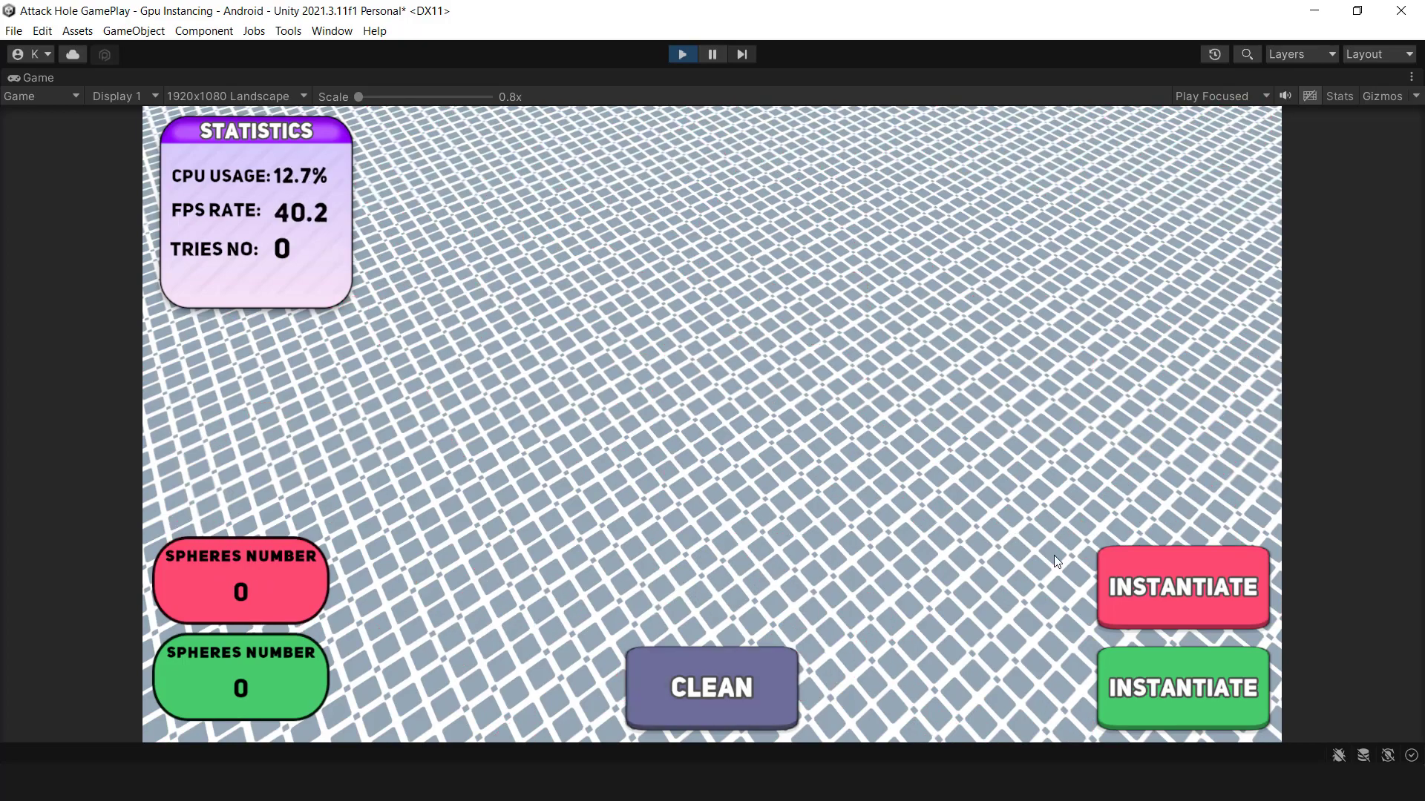
- Spawn 1000 green spheres and check their rendering statistics
left_click(1171, 687)
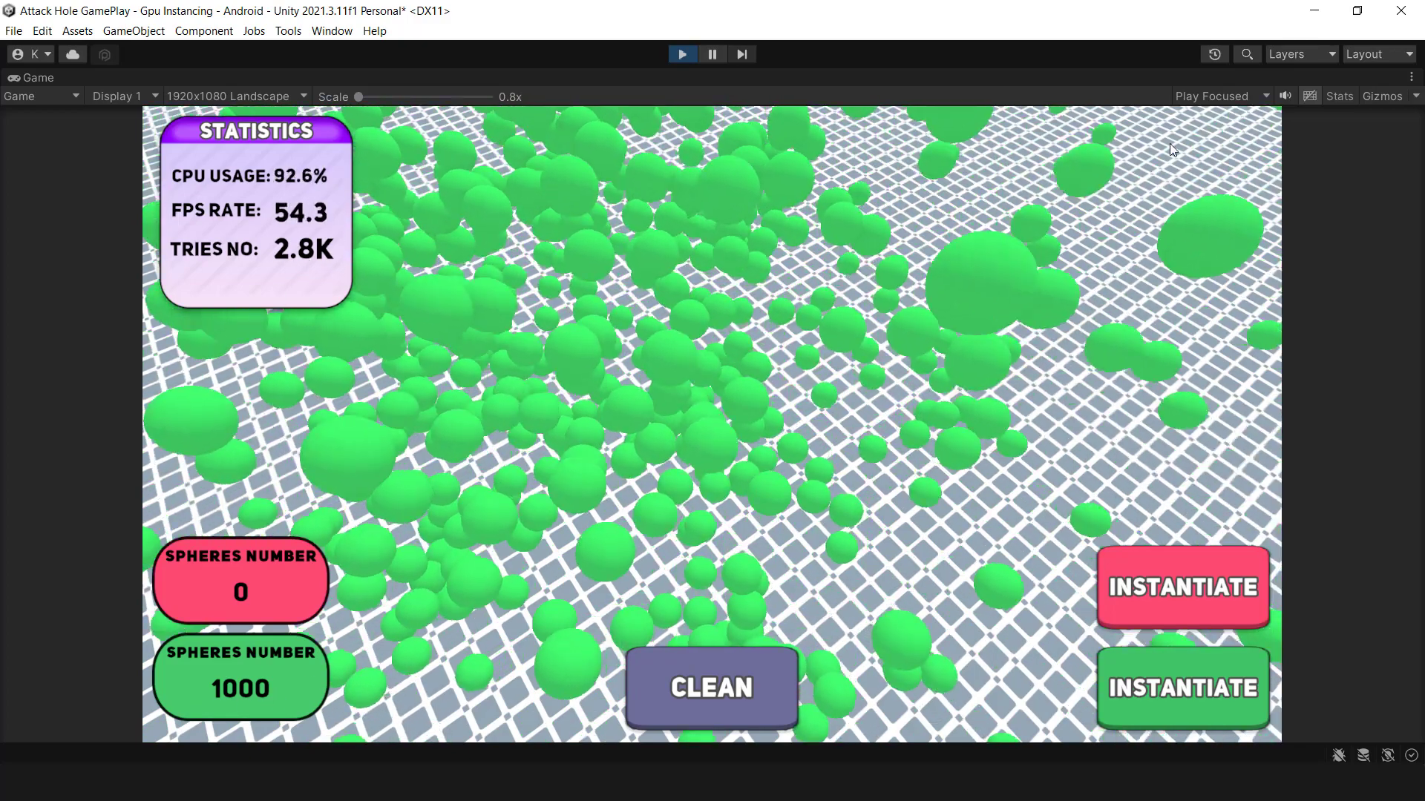
left_click(1330, 100)
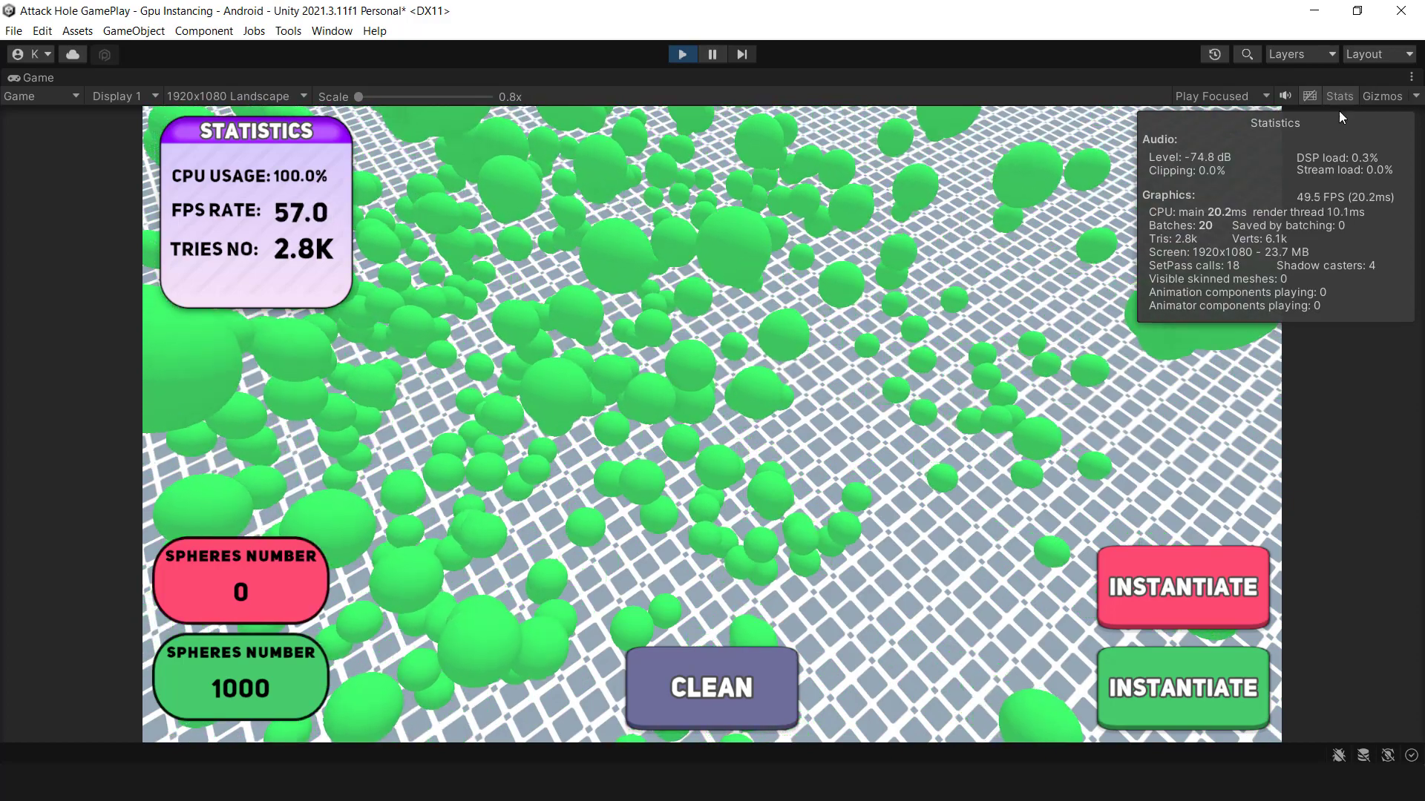
left_click(1340, 95)
- Restore the panels, review GPUI Prefab Manager and GameManager settings, then stop play mode
right_click(1165, 82)
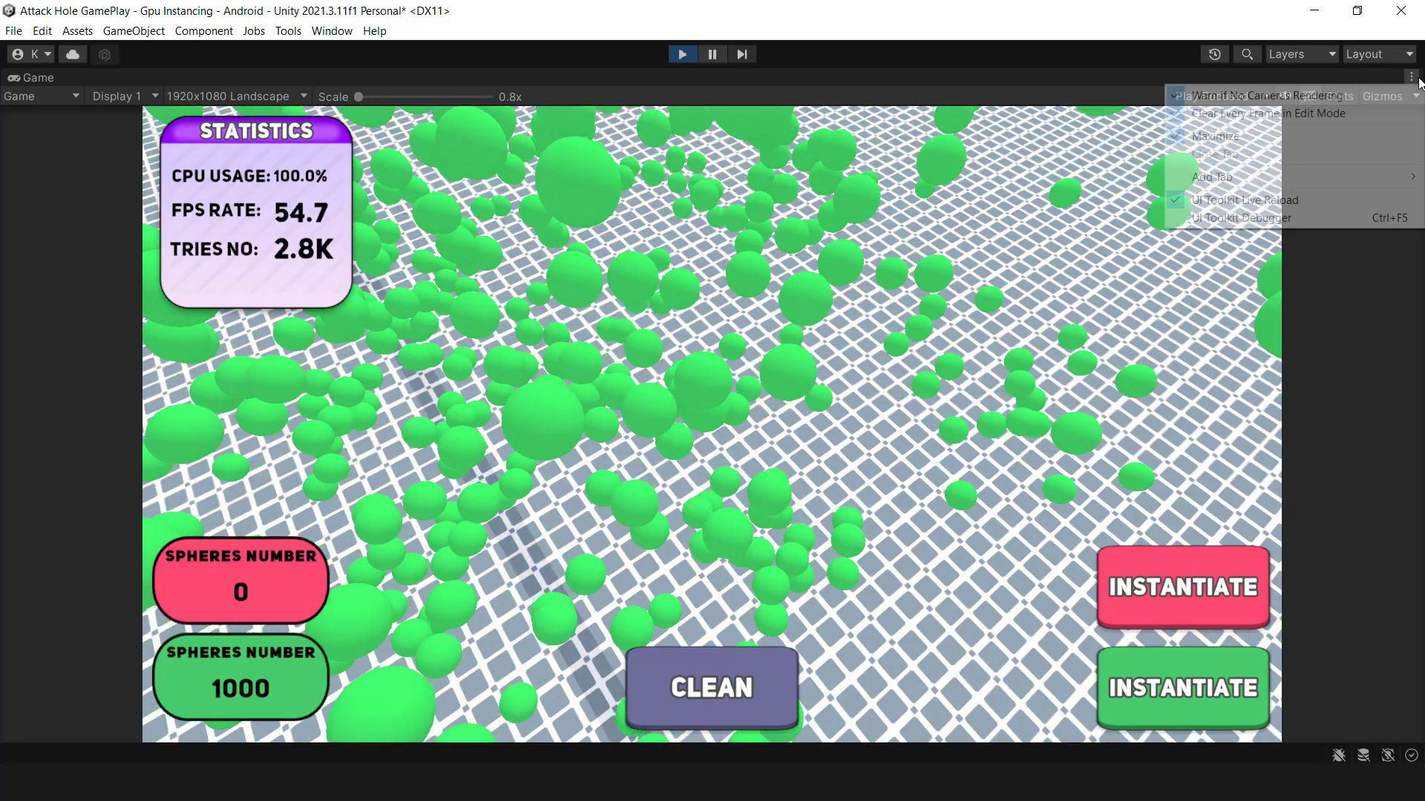
left_click(1239, 136)
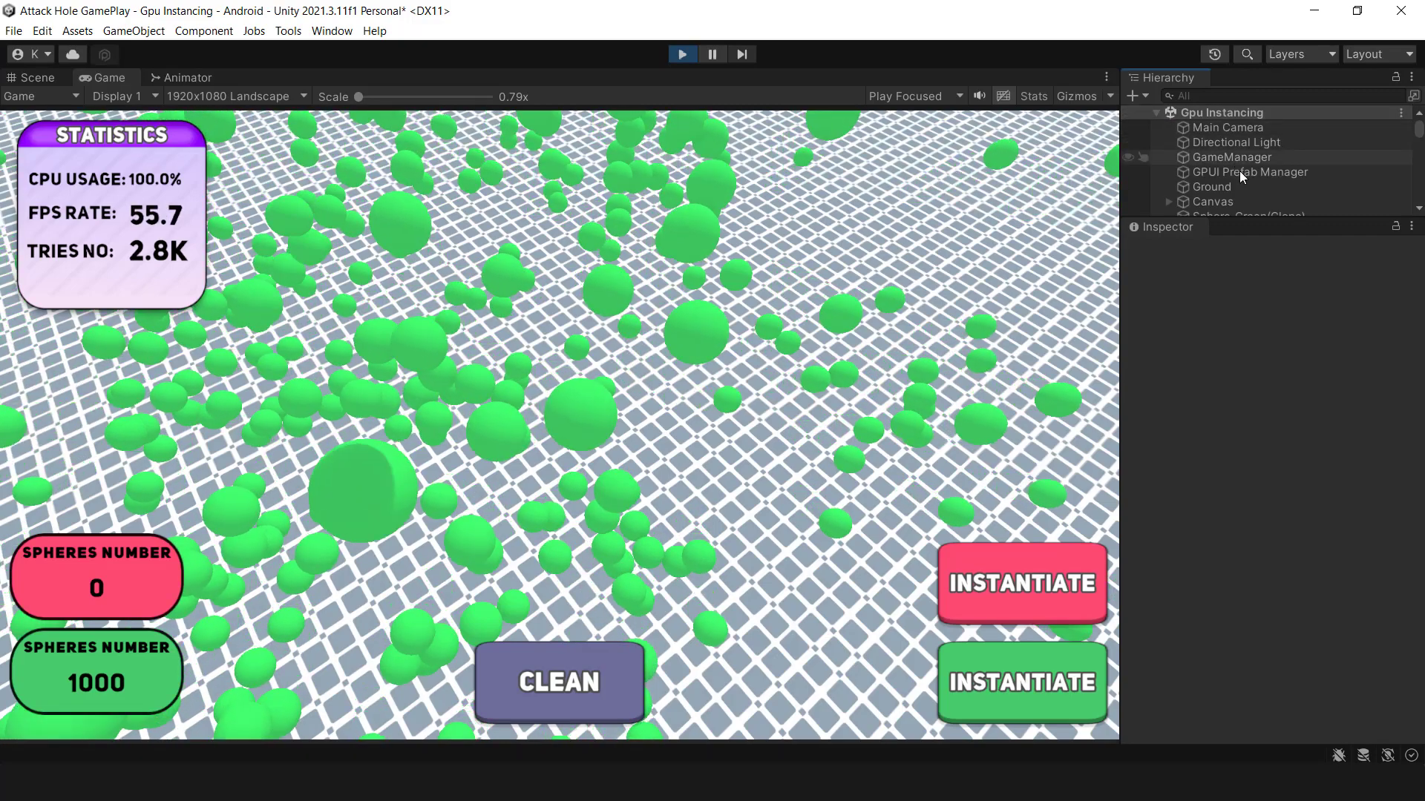
left_click(1239, 171)
scroll(1327, 442, "down", 3)
scroll(1237, 307, "up", 3)
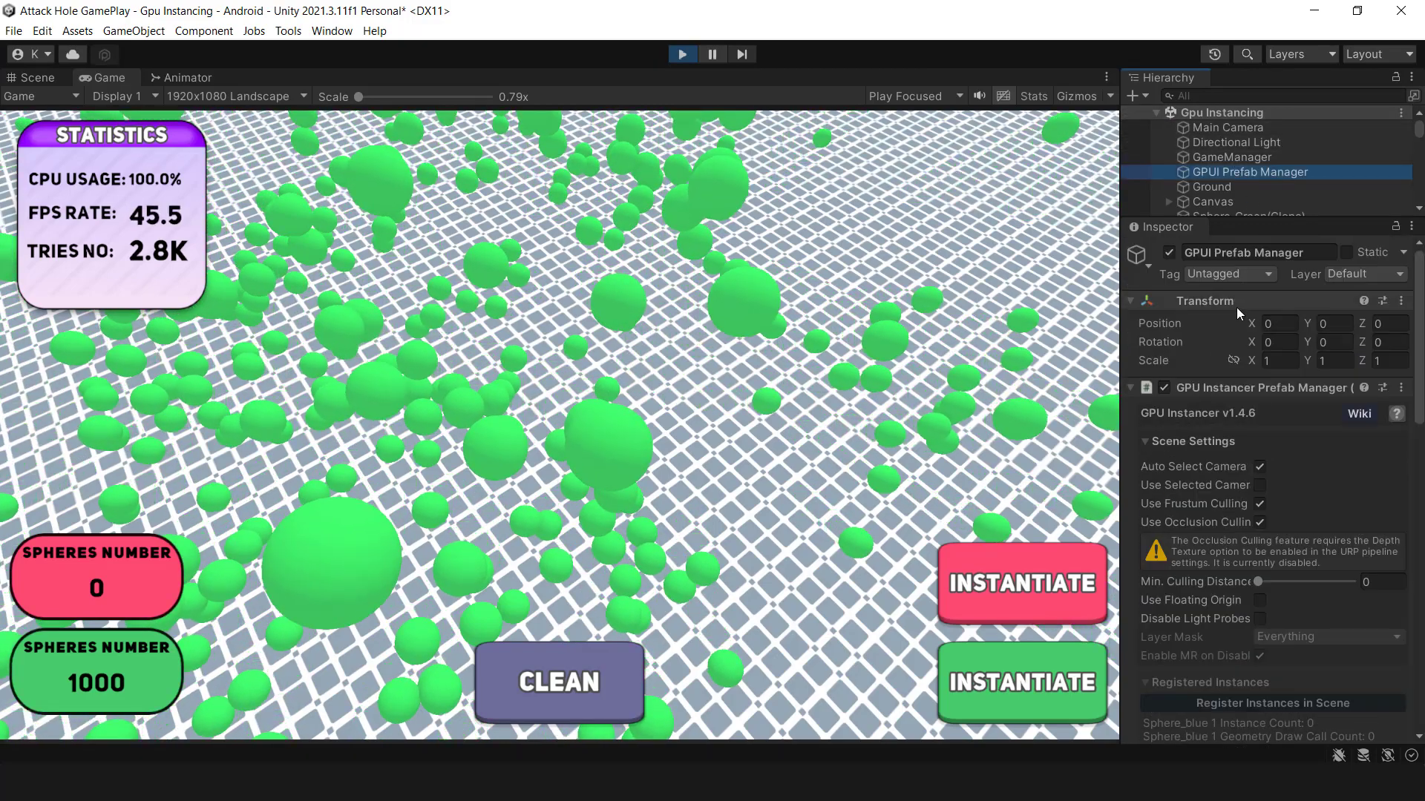
scroll(1265, 426, "down", 3)
scroll(1269, 423, "down", 5)
scroll(1275, 434, "down", 2)
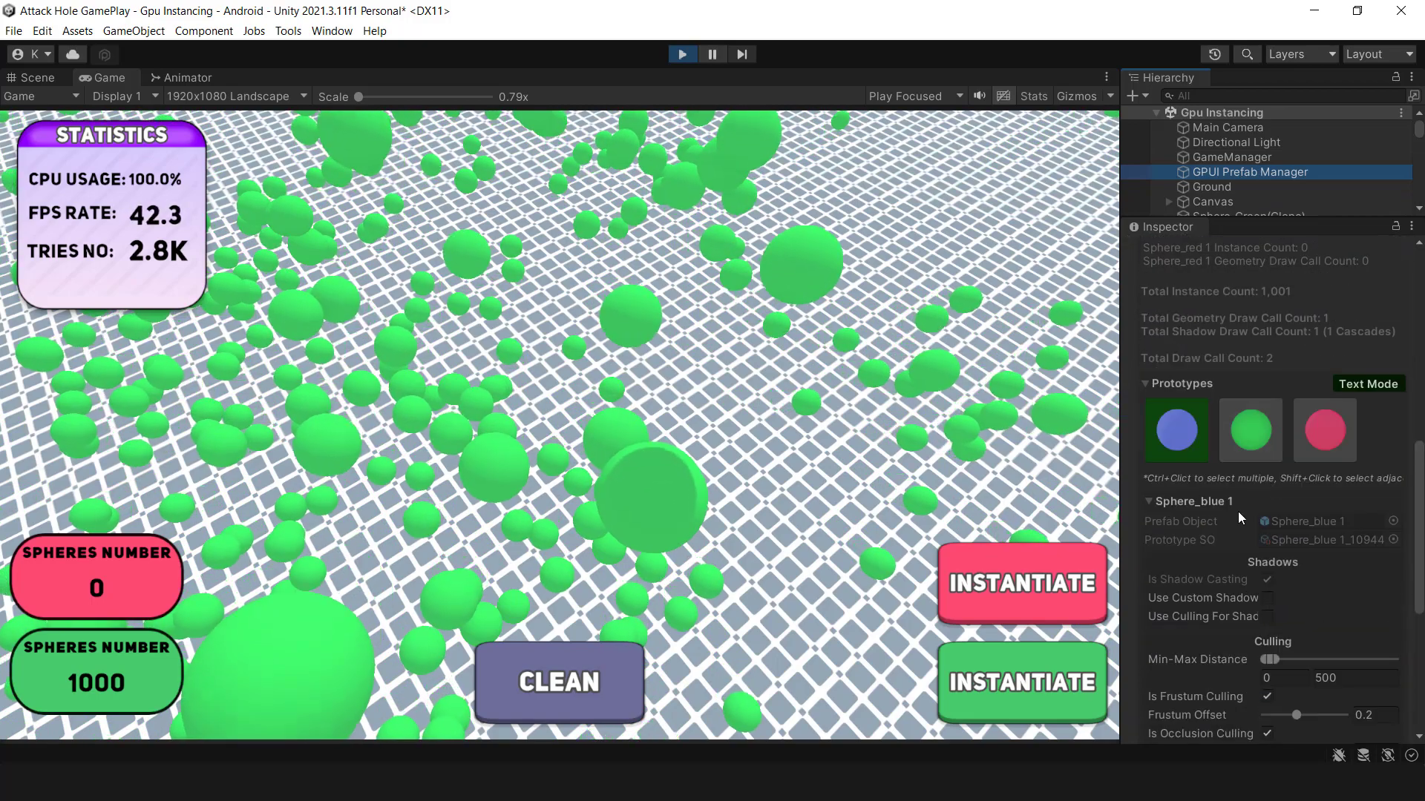
scroll(1337, 485, "down", 3)
scroll(1327, 506, "down", 2)
scroll(1253, 472, "up", 5)
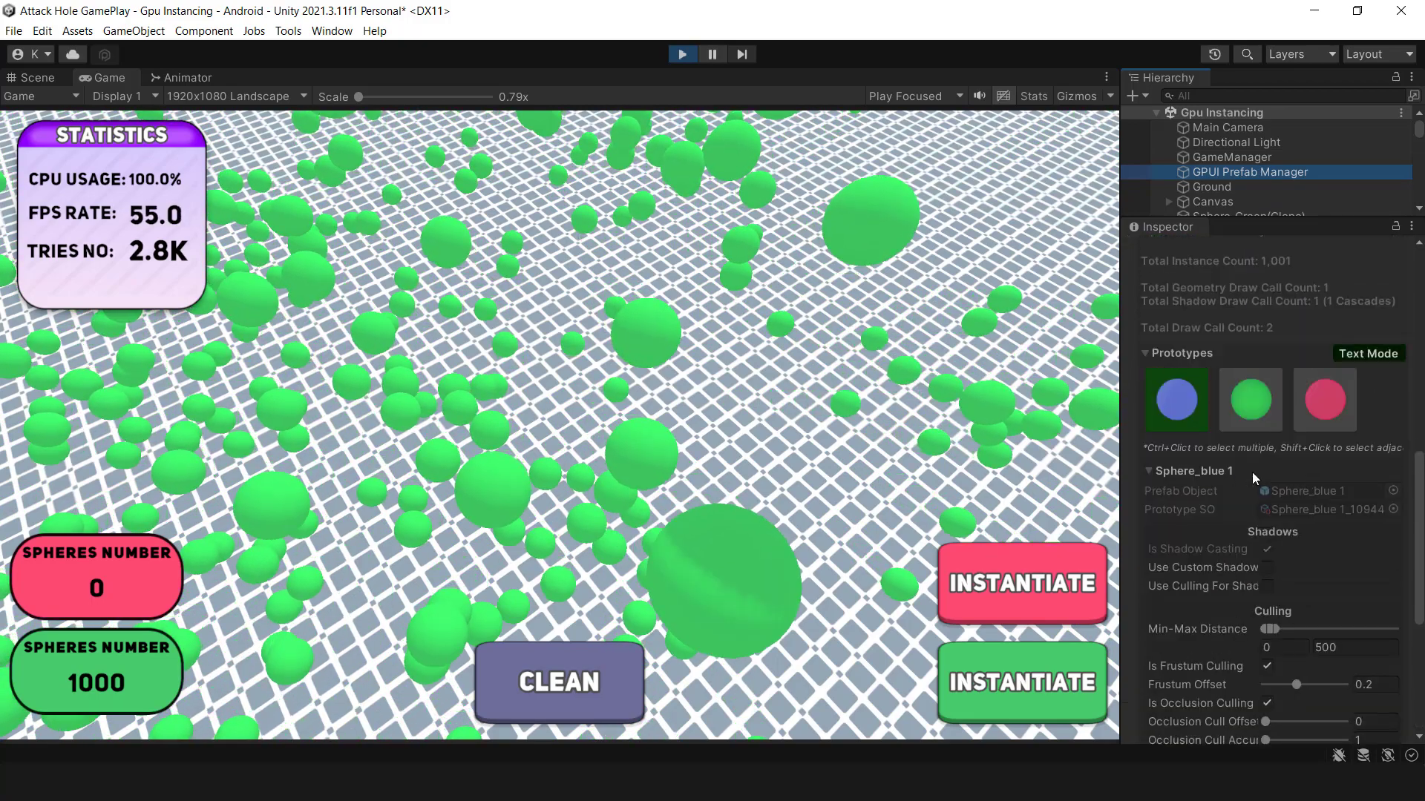
scroll(1351, 401, "up", 2)
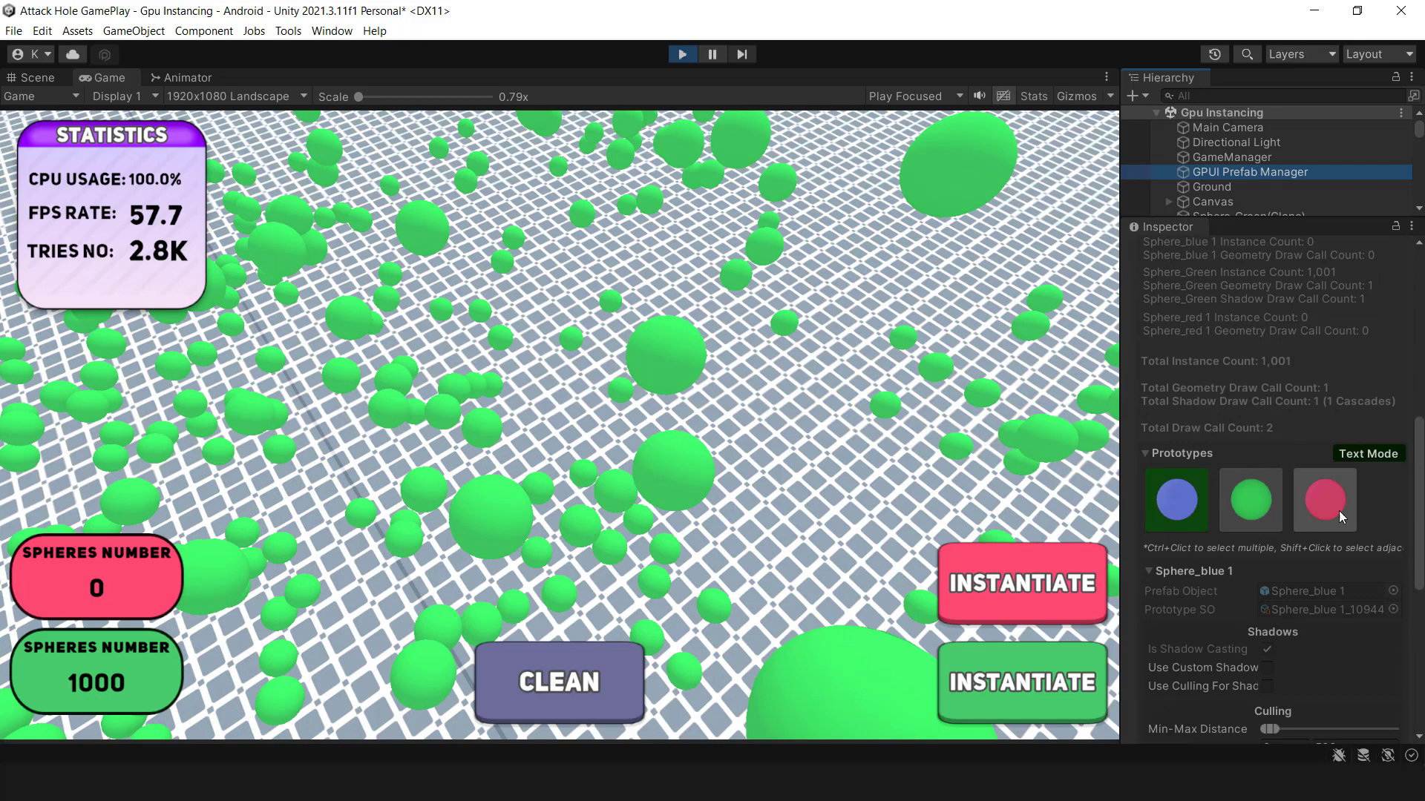
scroll(1353, 500, "up", 3)
scroll(1289, 480, "up", 2)
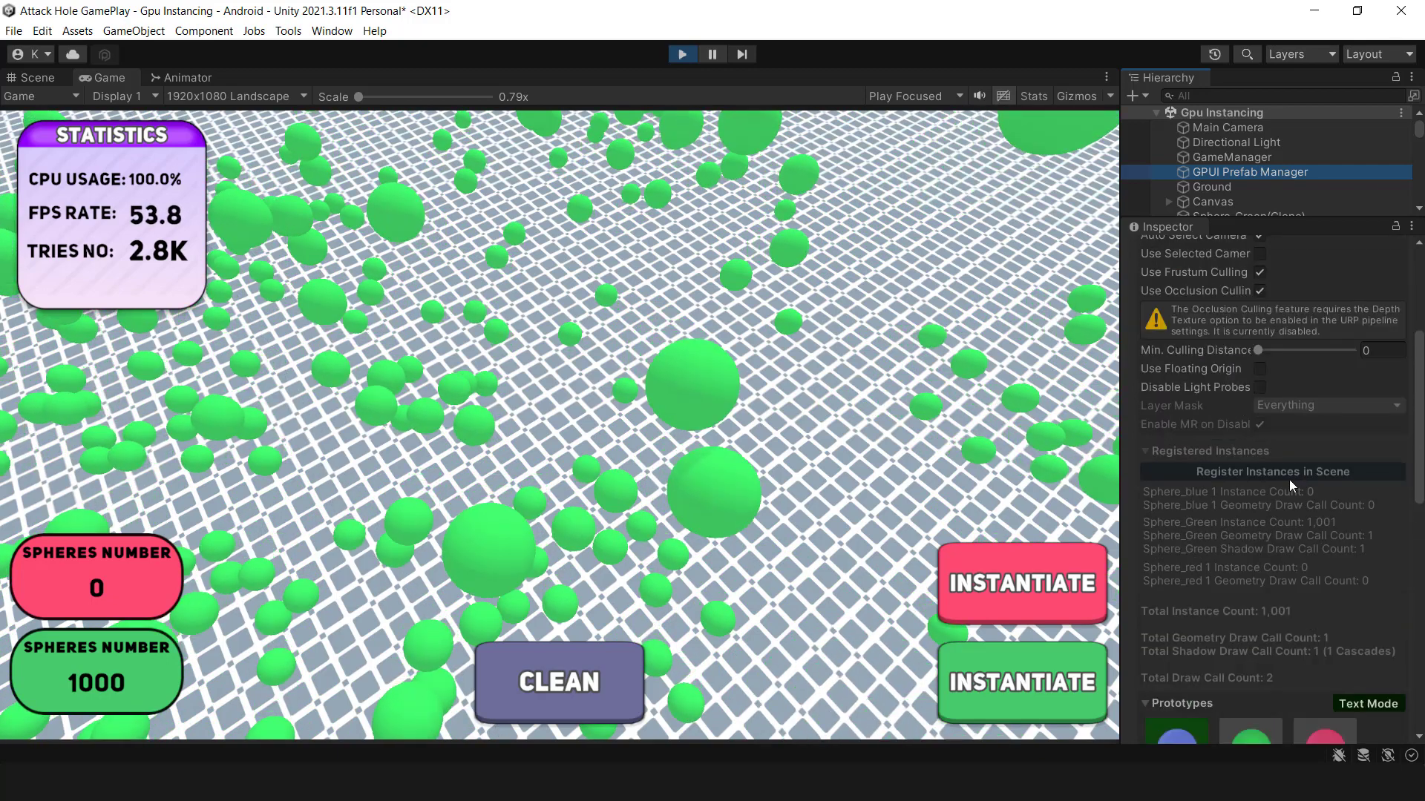
scroll(1314, 462, "up", 3)
scroll(1338, 424, "up", 2)
left_click(1225, 157)
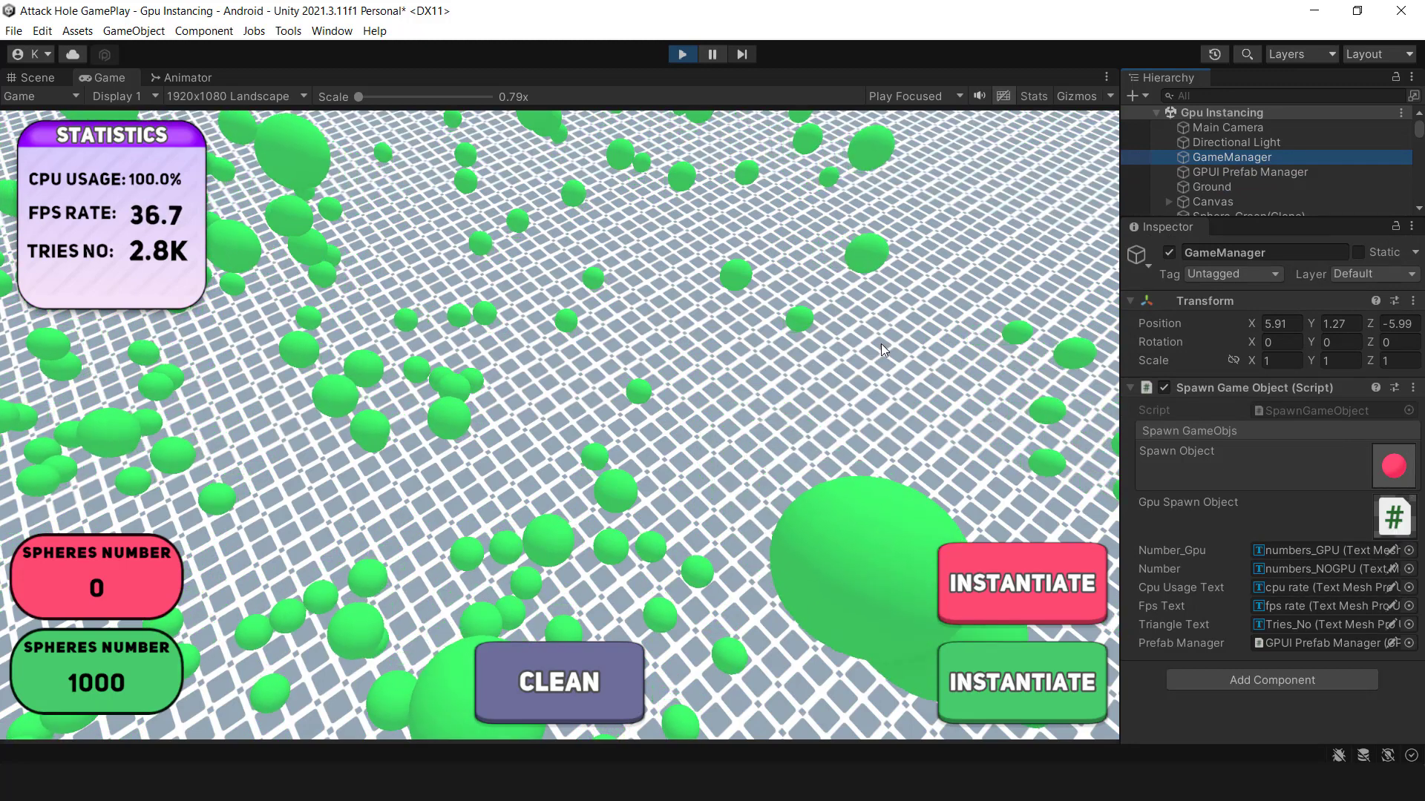
left_click(679, 54)
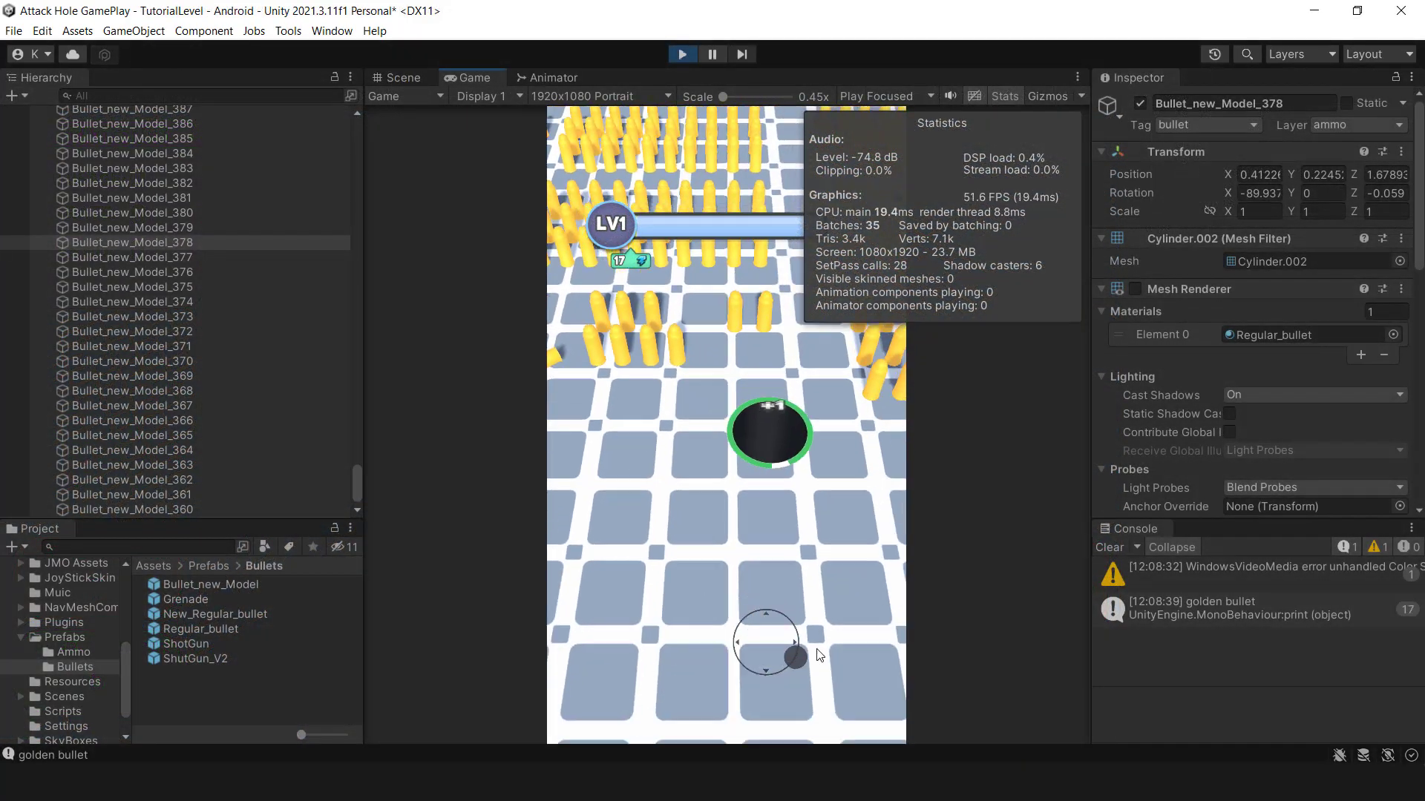
- Steer the hole forward with the joystick to swallow more bullets
mouse_move(818, 655)
left_mouse_down()
mouse_move(771, 608)
mouse_move(750, 725)
left_mouse_up()
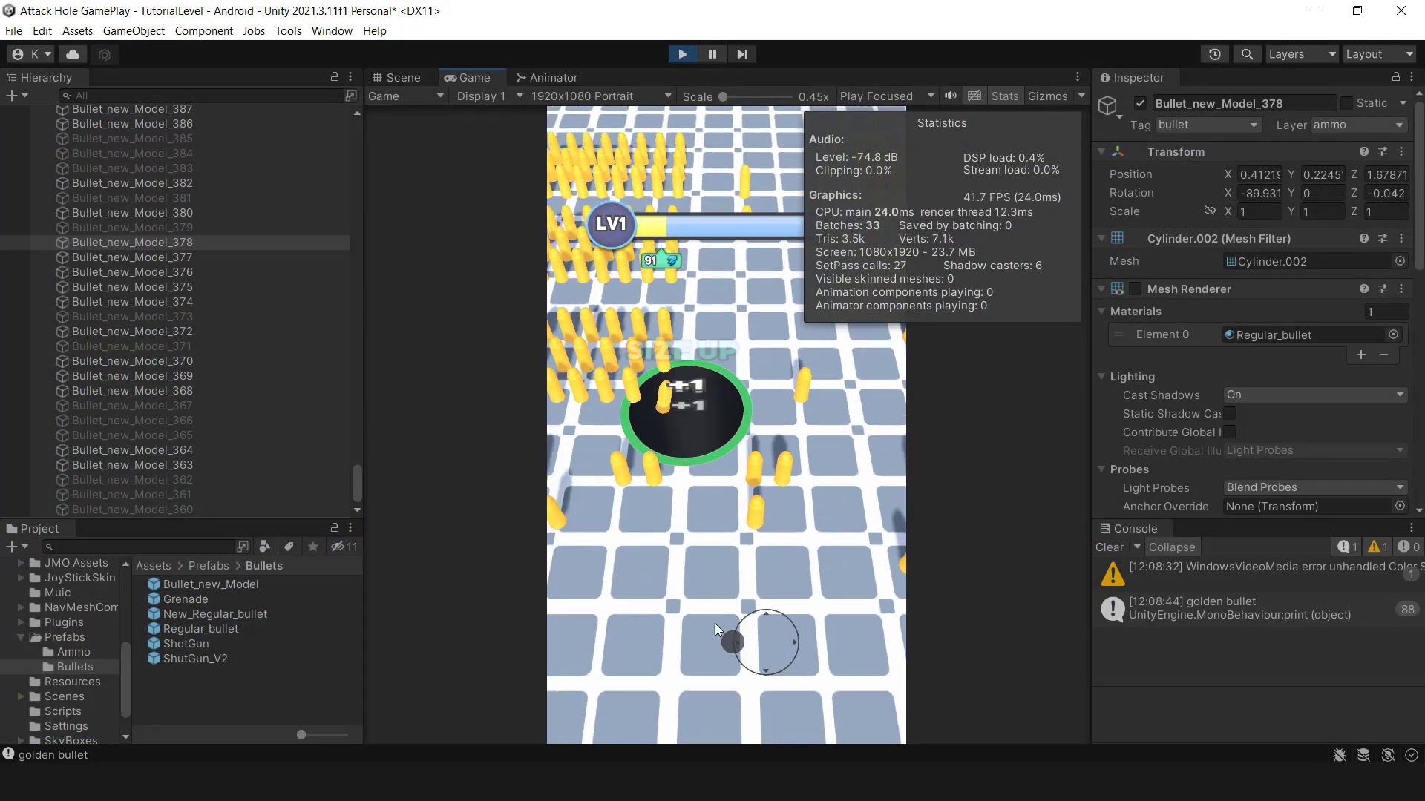
left_click_drag(750, 726, 769, 575)
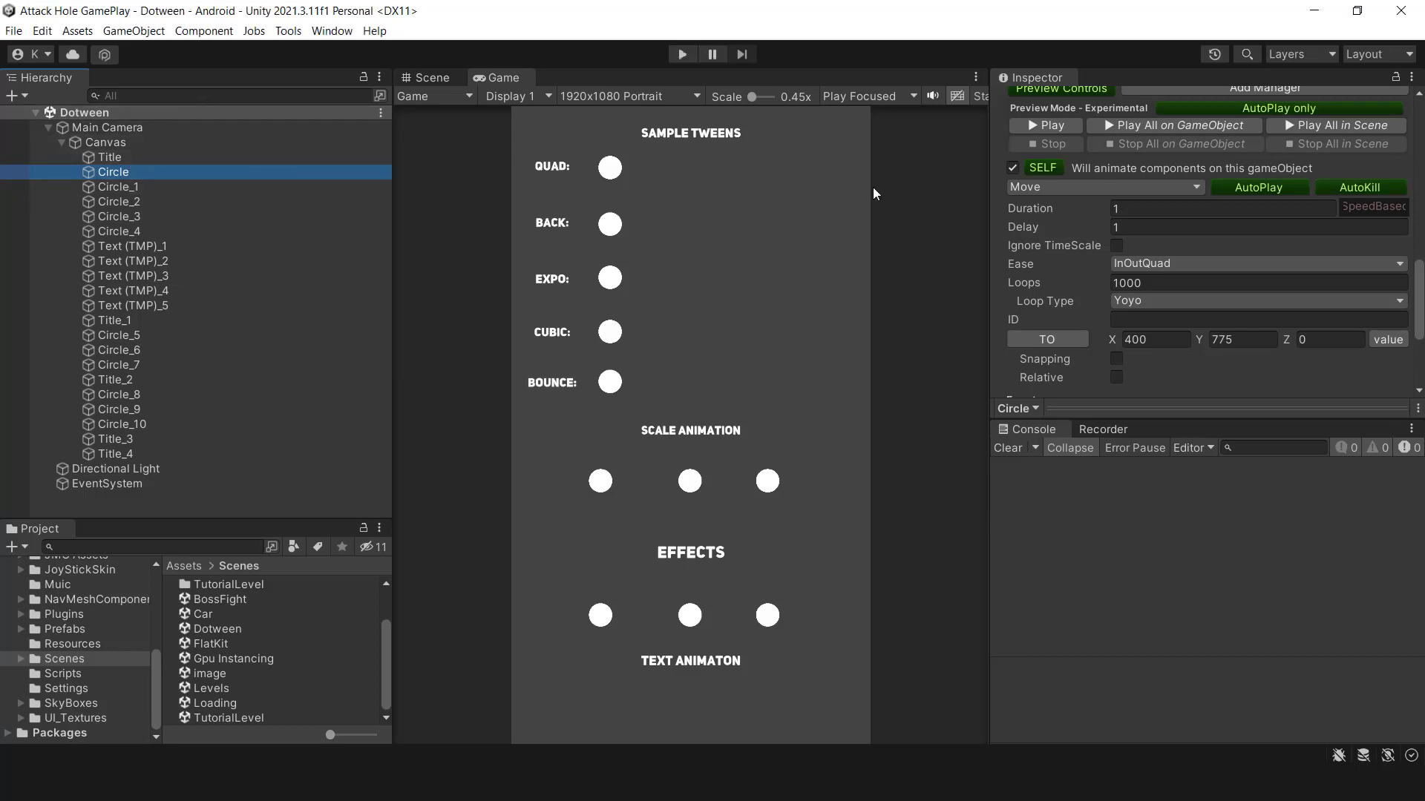
scroll(1219, 280, "up", 3)
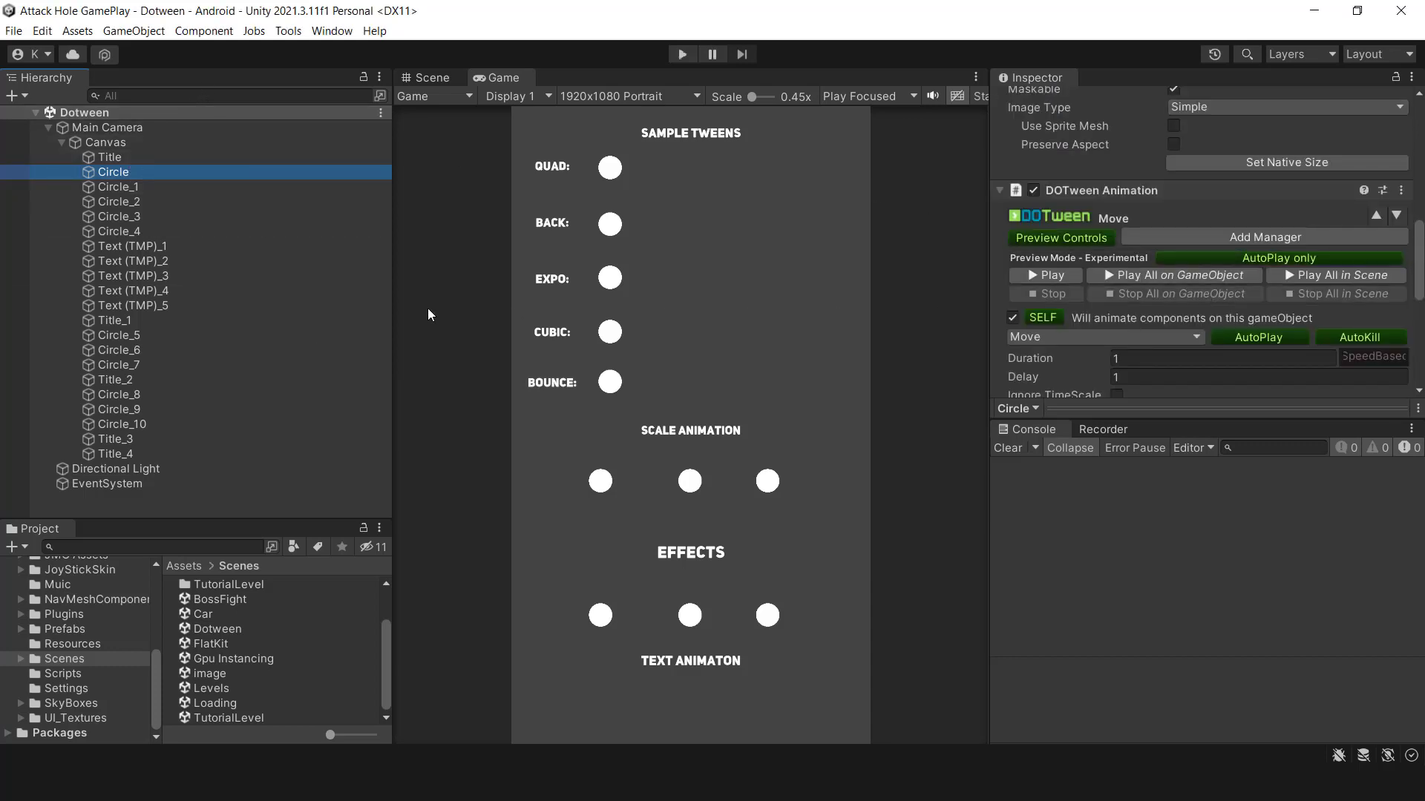
scroll(1202, 230, "down", 2)
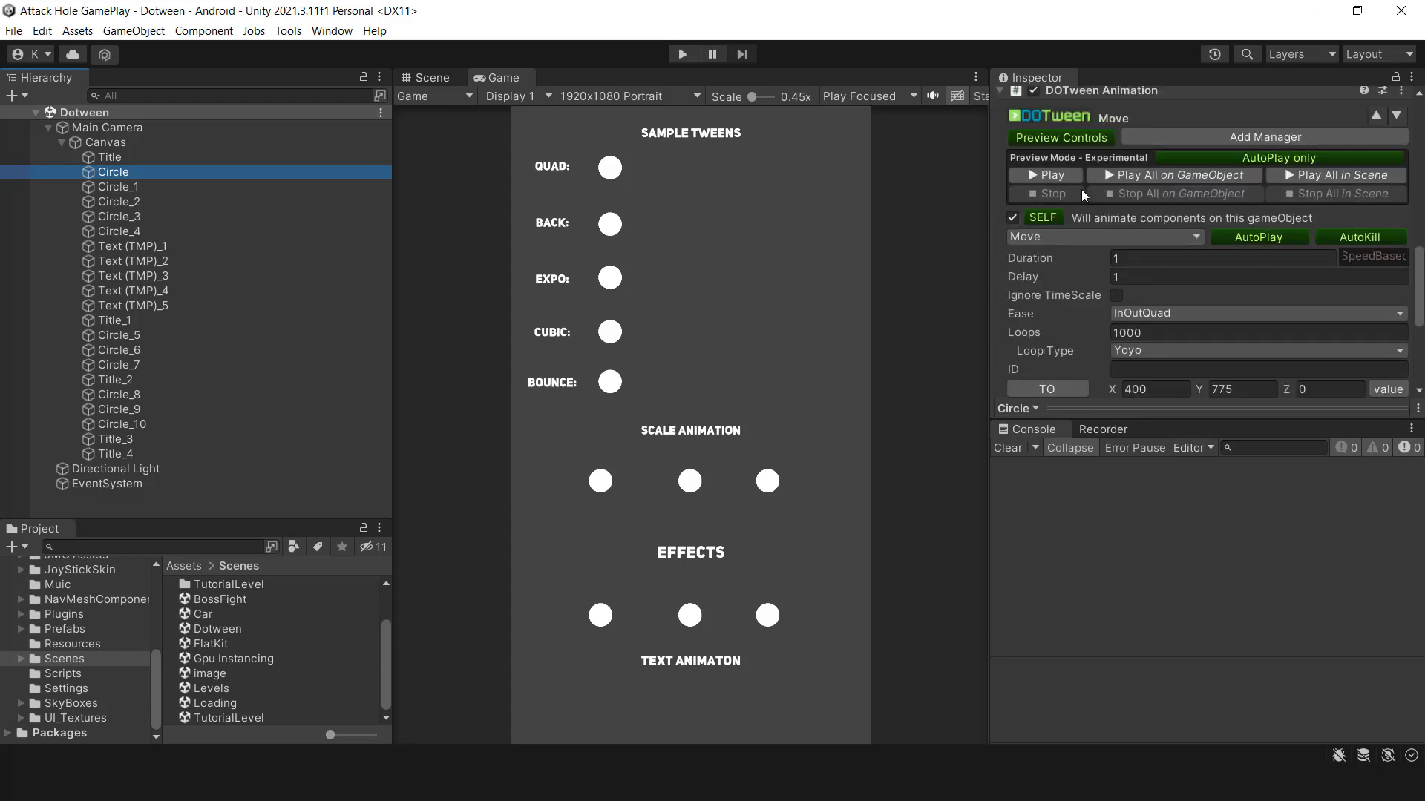
scroll(1123, 241, "up", 1)
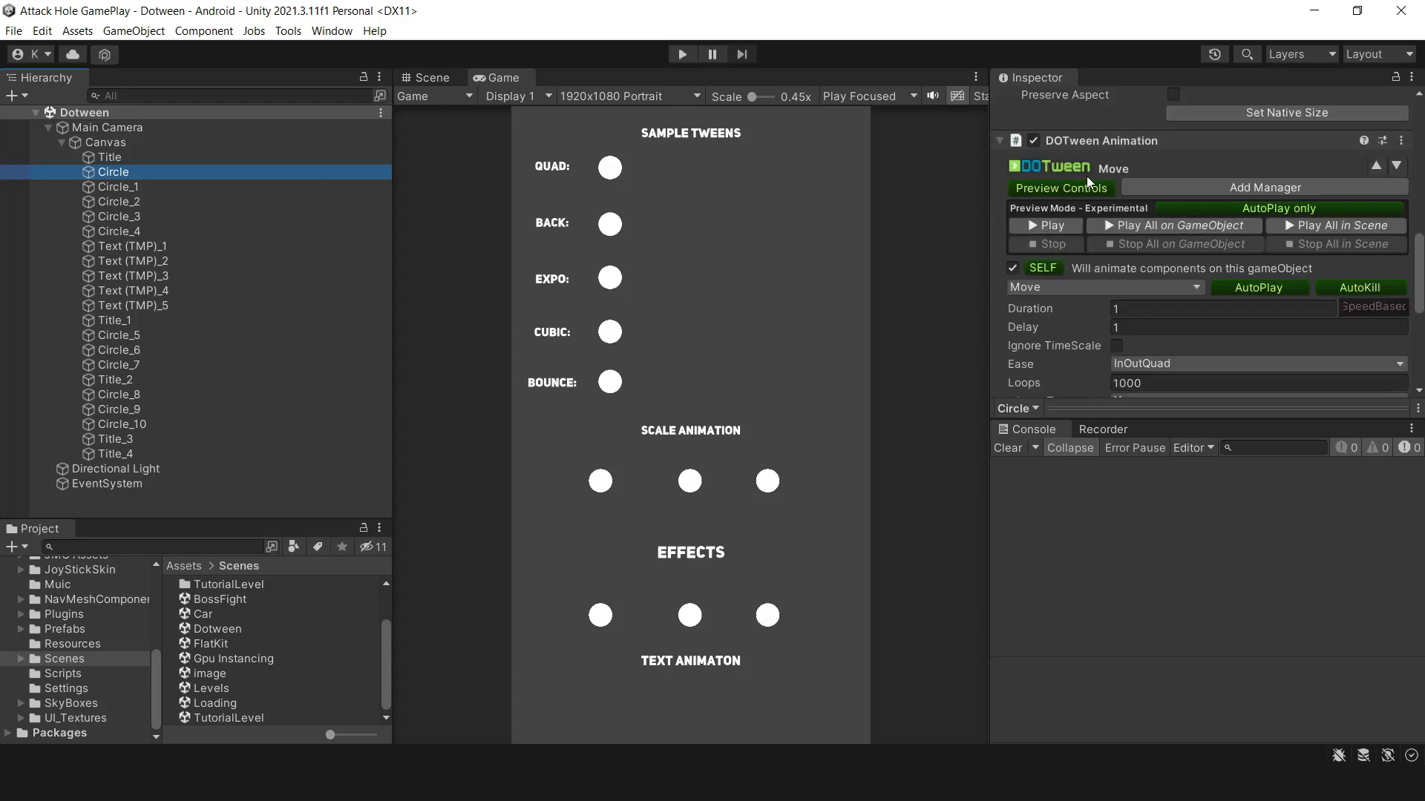
- Review the Move tweens of Circle_1 through Circle_4, then open the DOTween Utility Panel
left_click(163, 190)
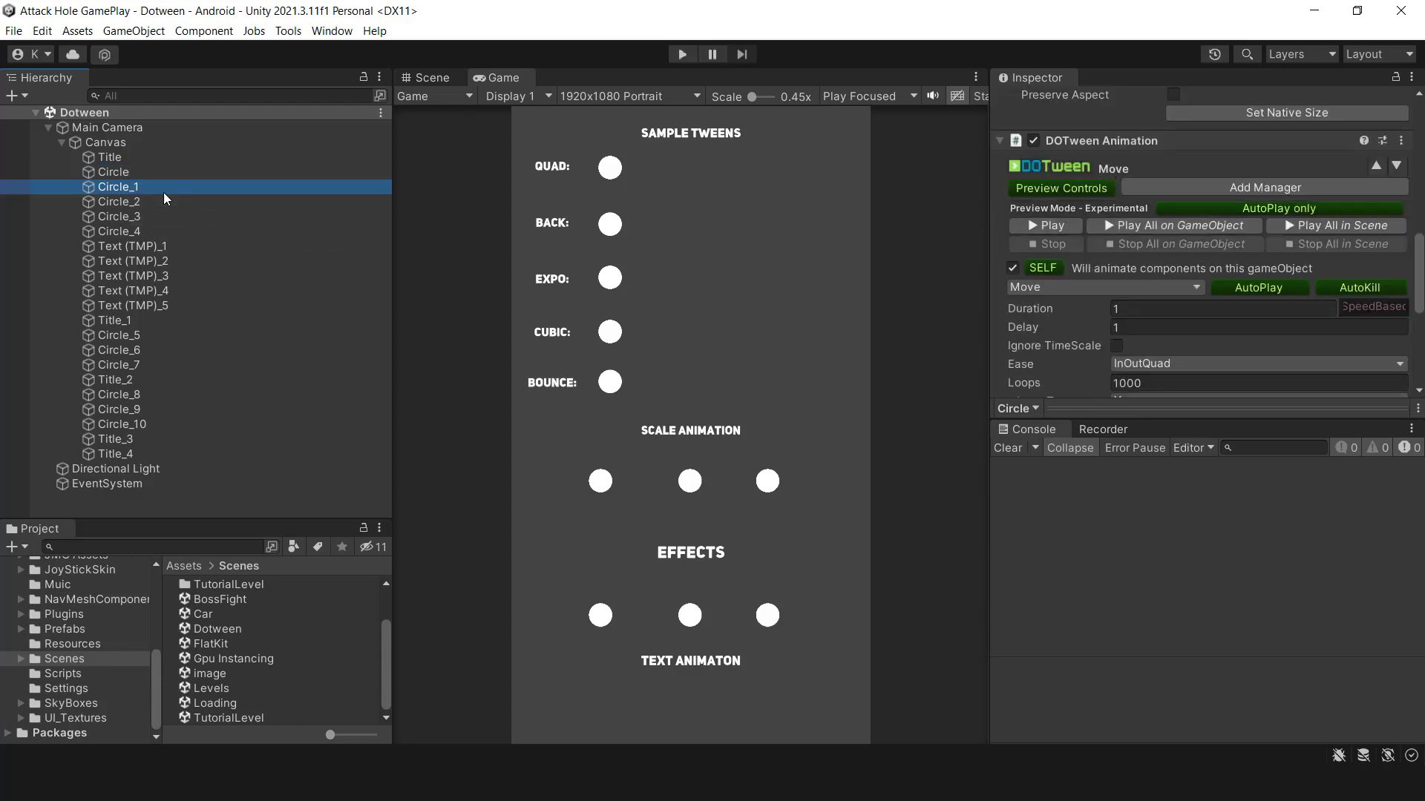
left_click(158, 199)
left_click(142, 229)
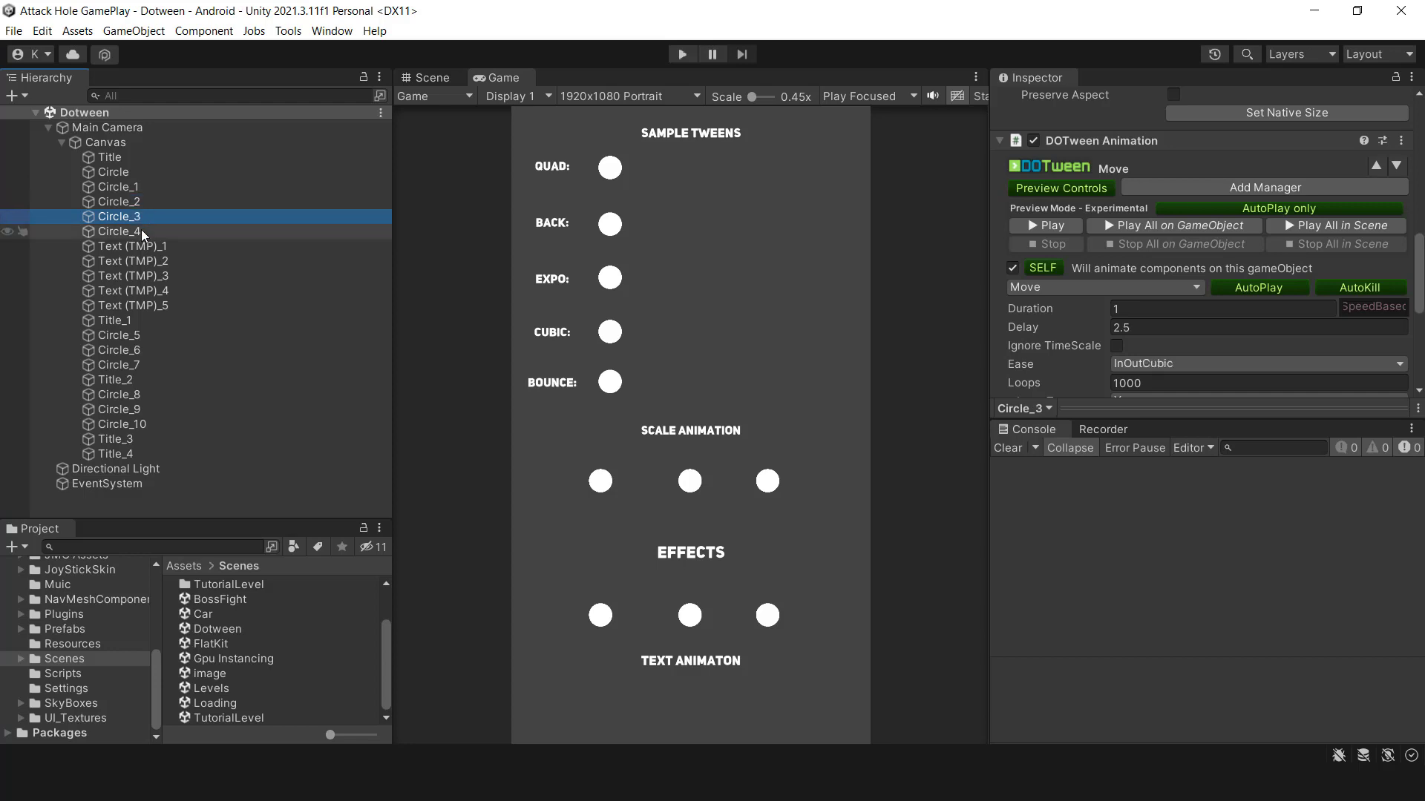
left_click(289, 30)
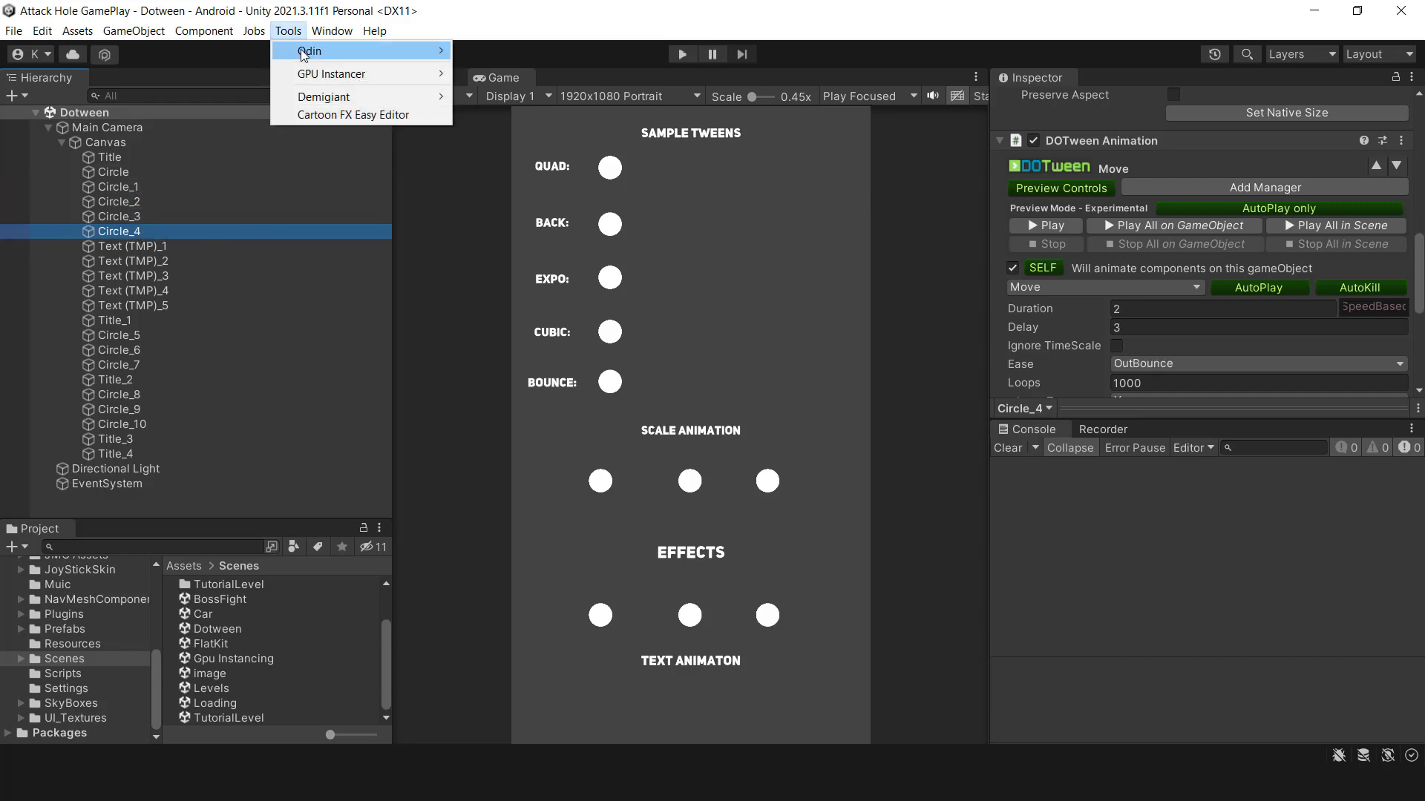
mouse_move(324, 96)
left_click(523, 98)
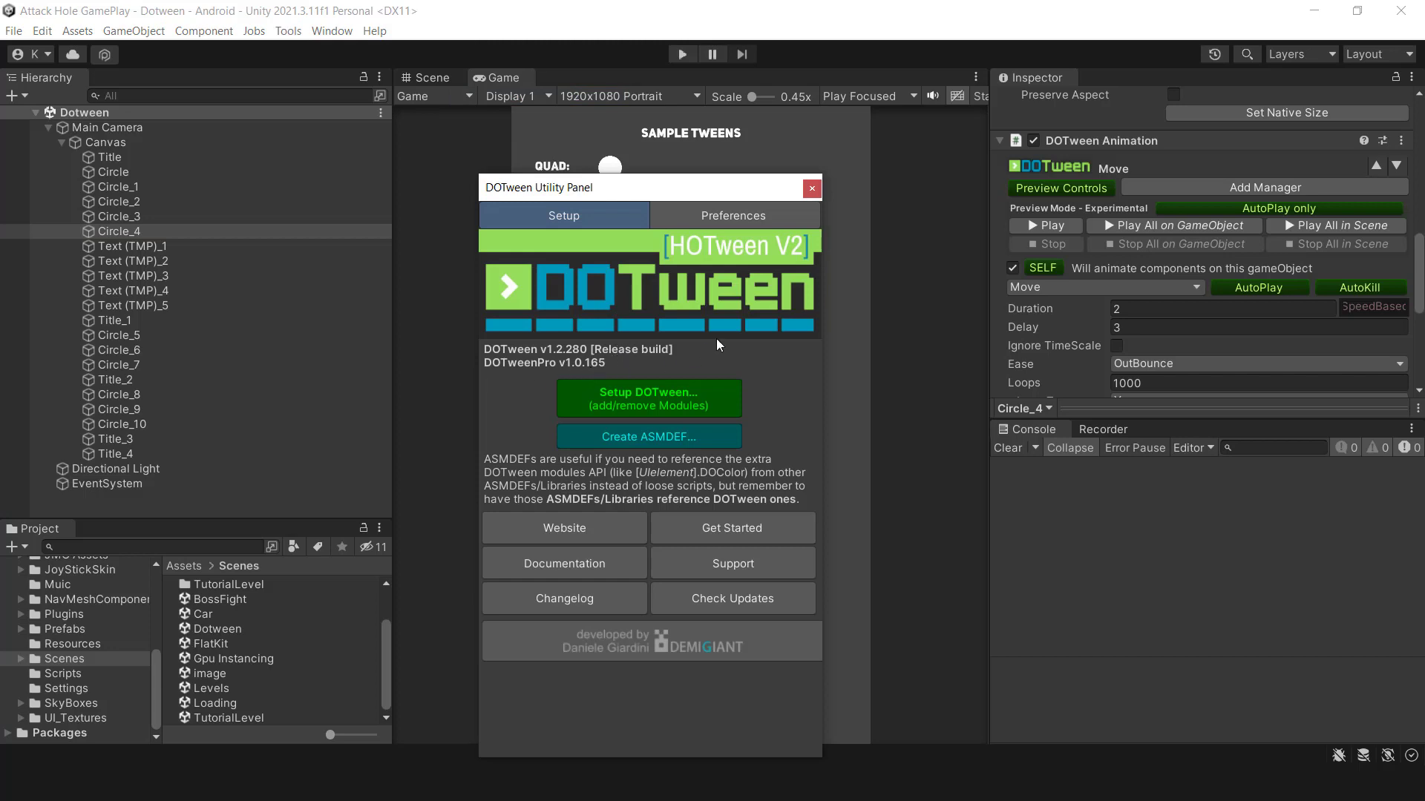
- Close the utility panel and add a DOTween Animation to Circle_4, leaving its type None
left_click(814, 188)
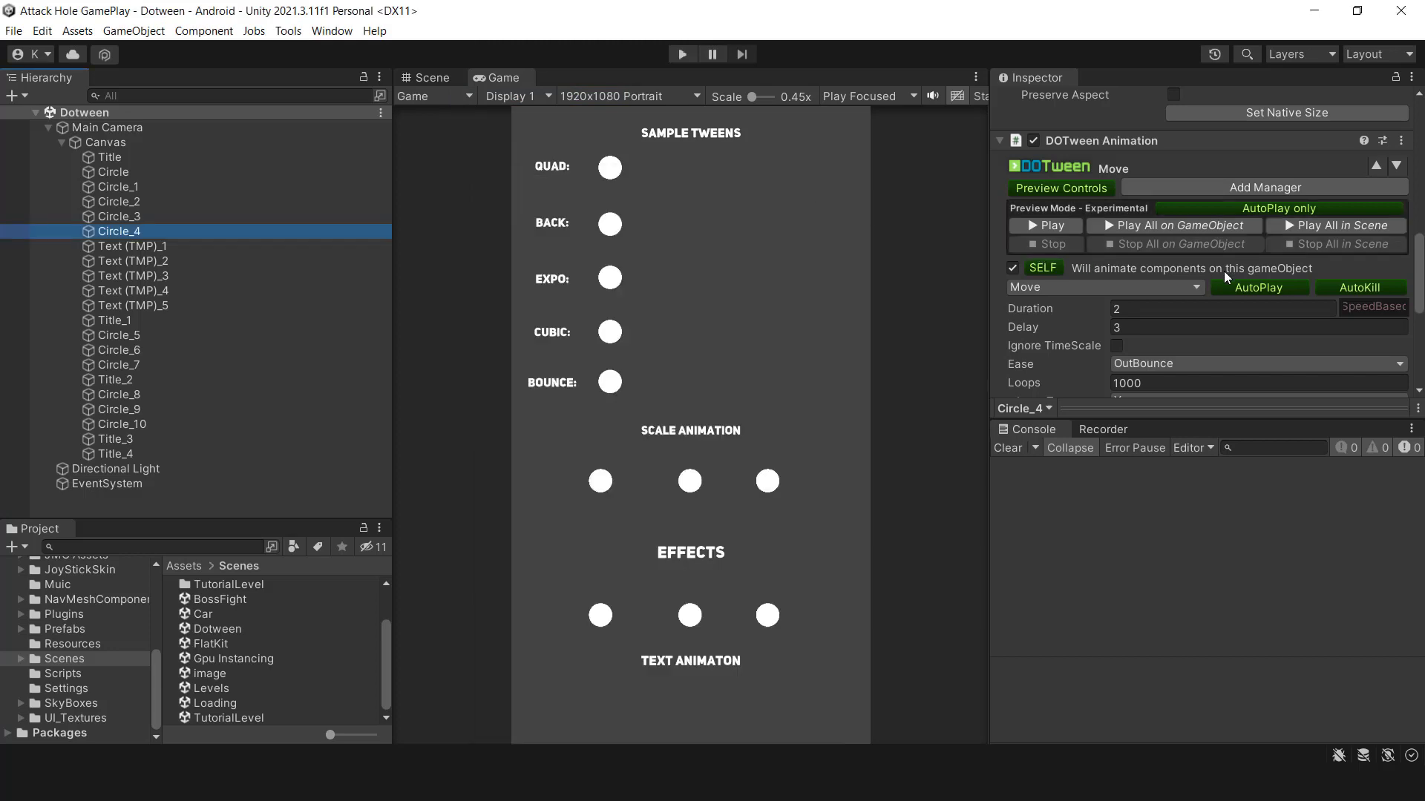
scroll(1200, 290, "down", 5)
scroll(1200, 290, "down", 1)
scroll(1207, 309, "up", 2)
scroll(1192, 253, "down", 2)
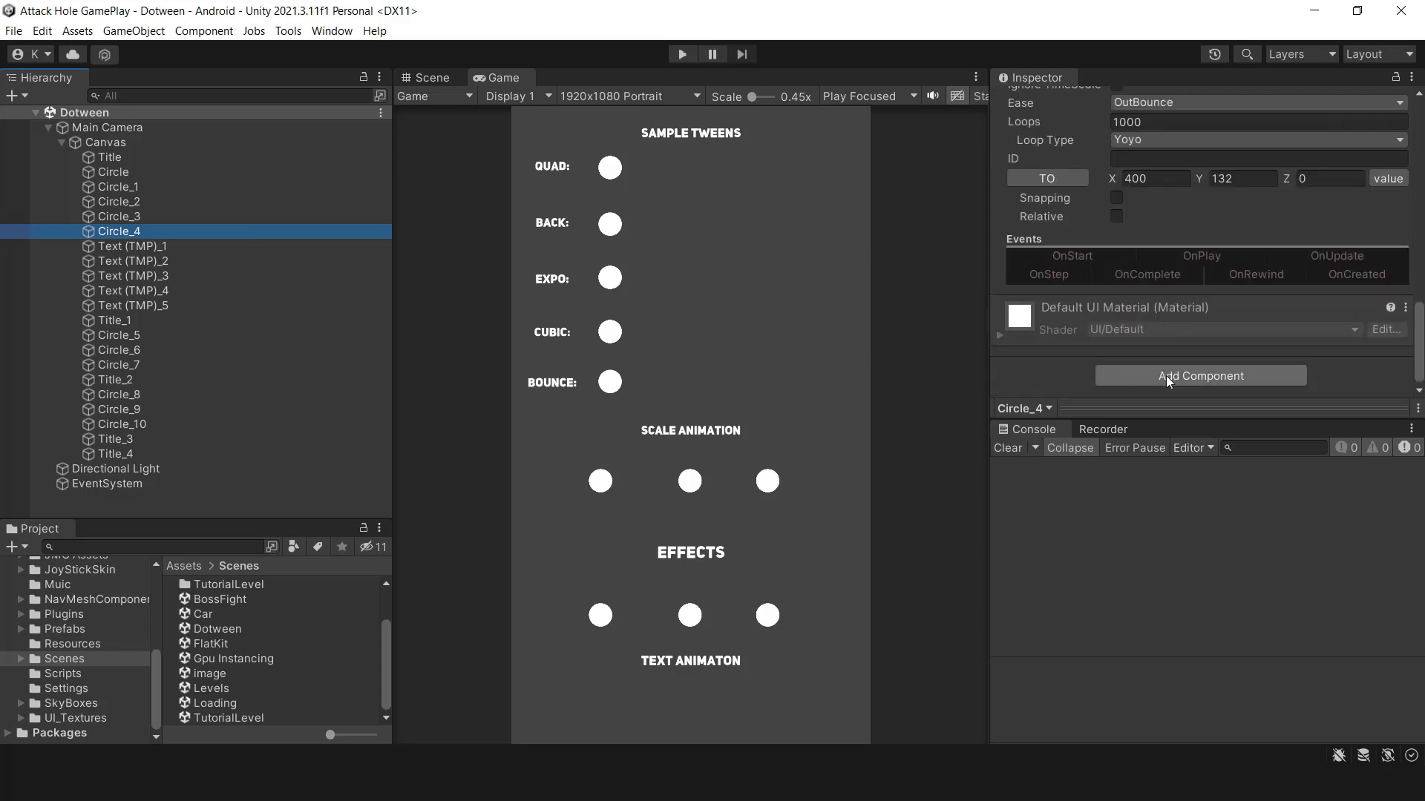
left_click(1195, 383)
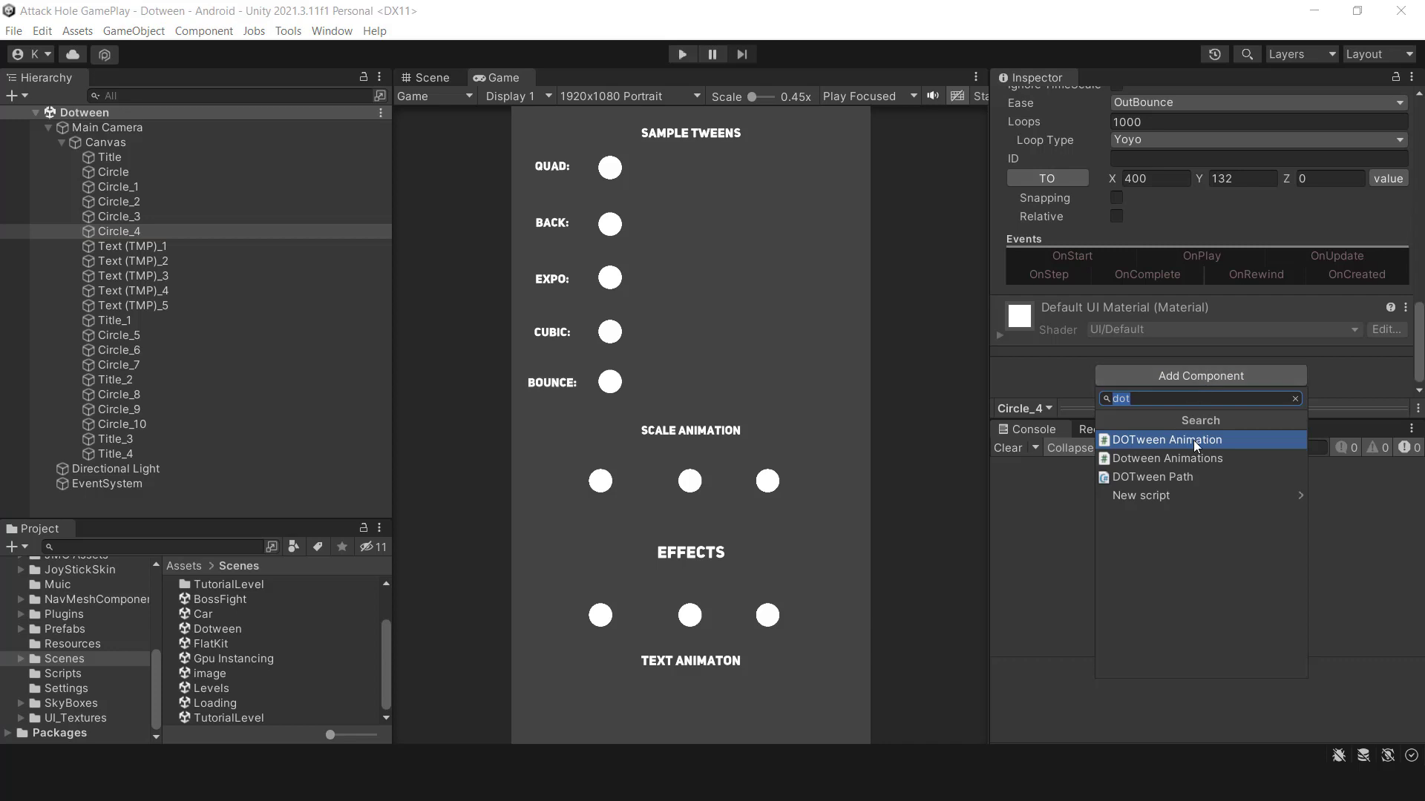
left_click(1161, 441)
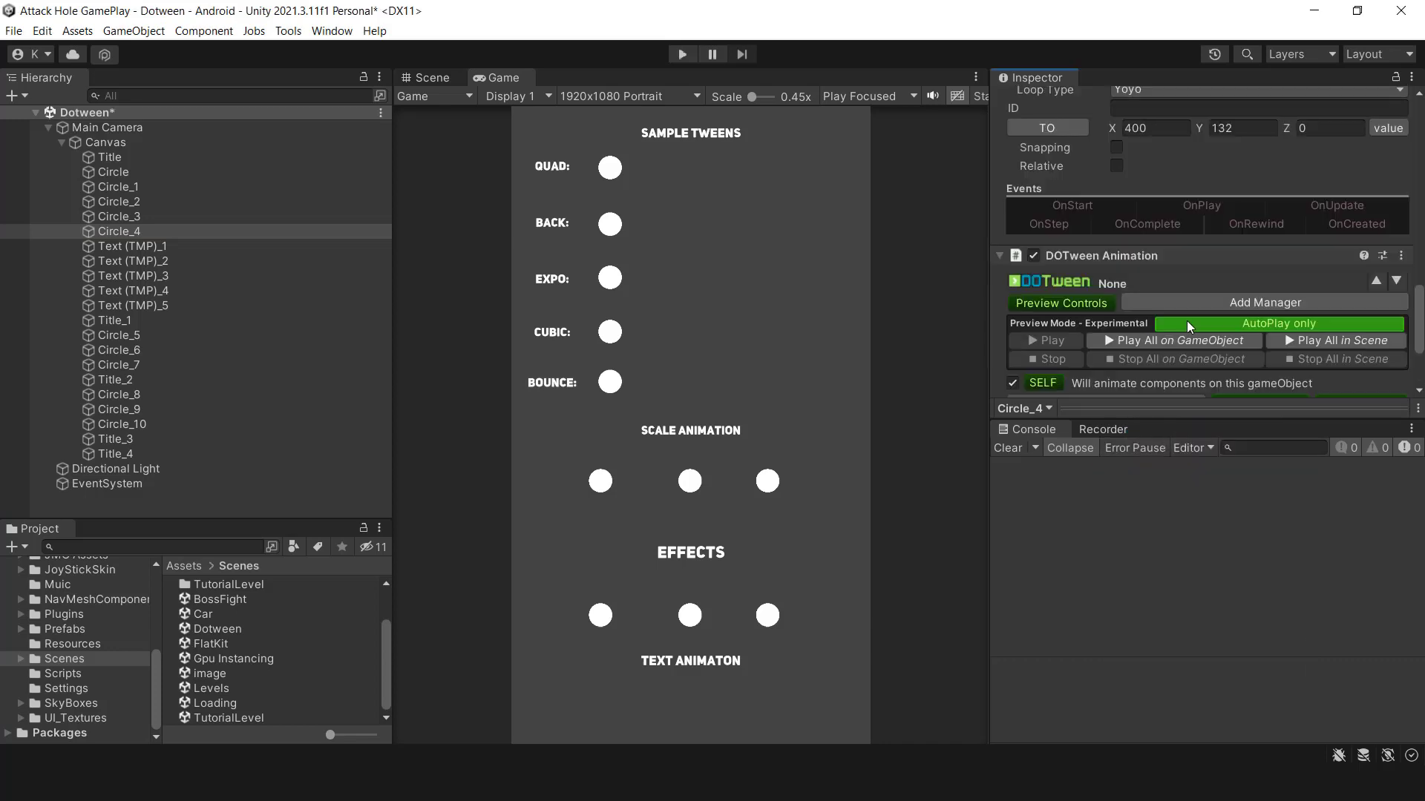
left_click(1166, 301)
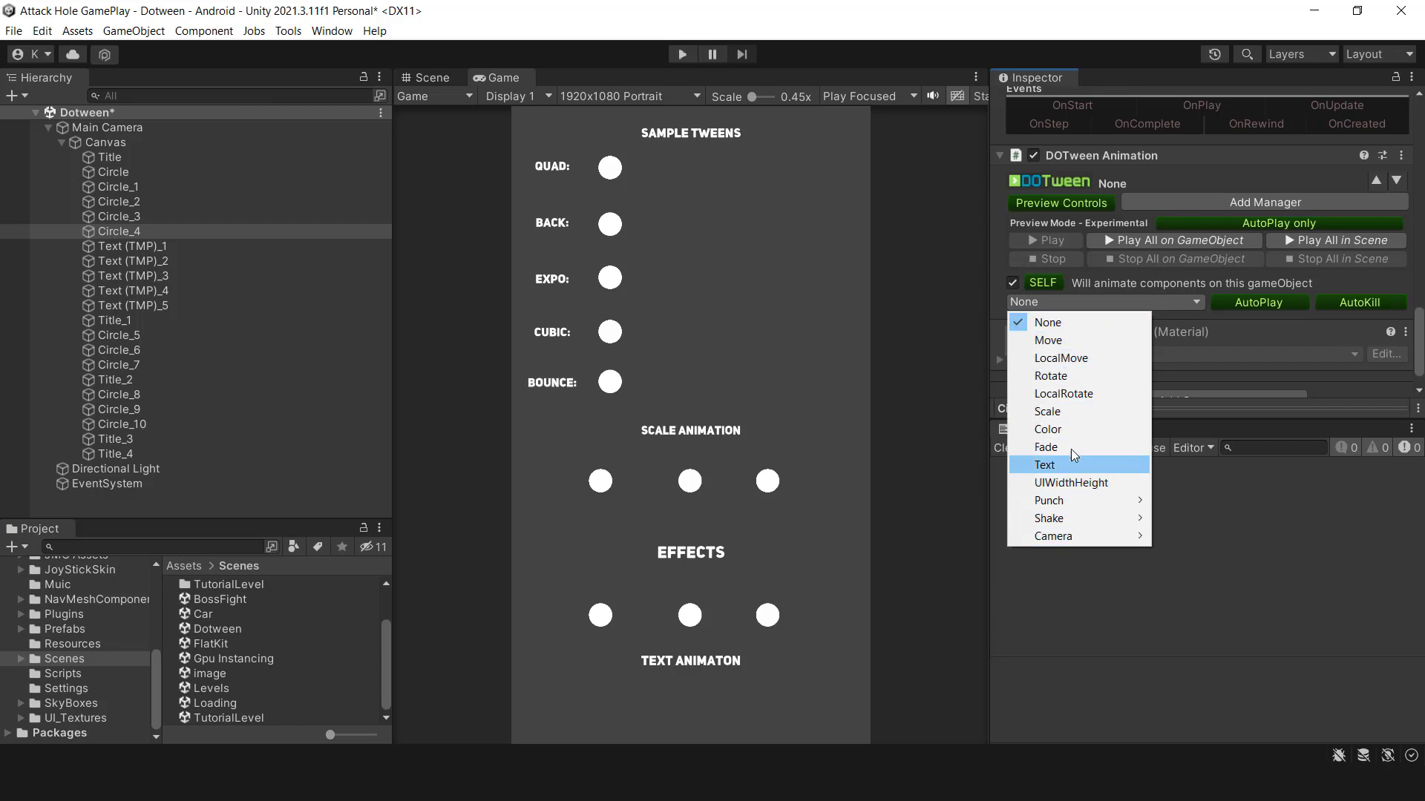
left_click(1224, 490)
scroll(1214, 323, "down", 1)
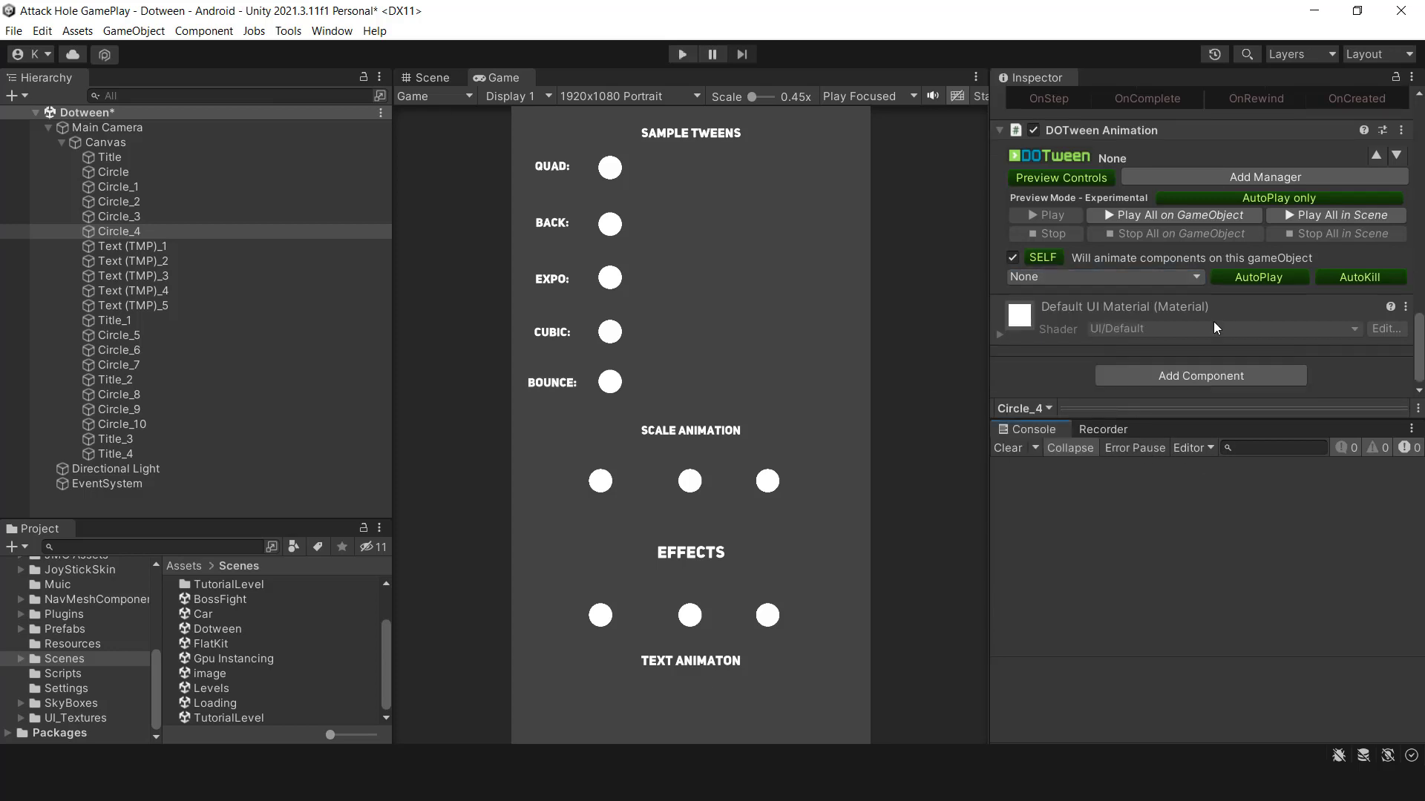
scroll(1214, 273, "up", 3)
scroll(1318, 309, "up", 1)
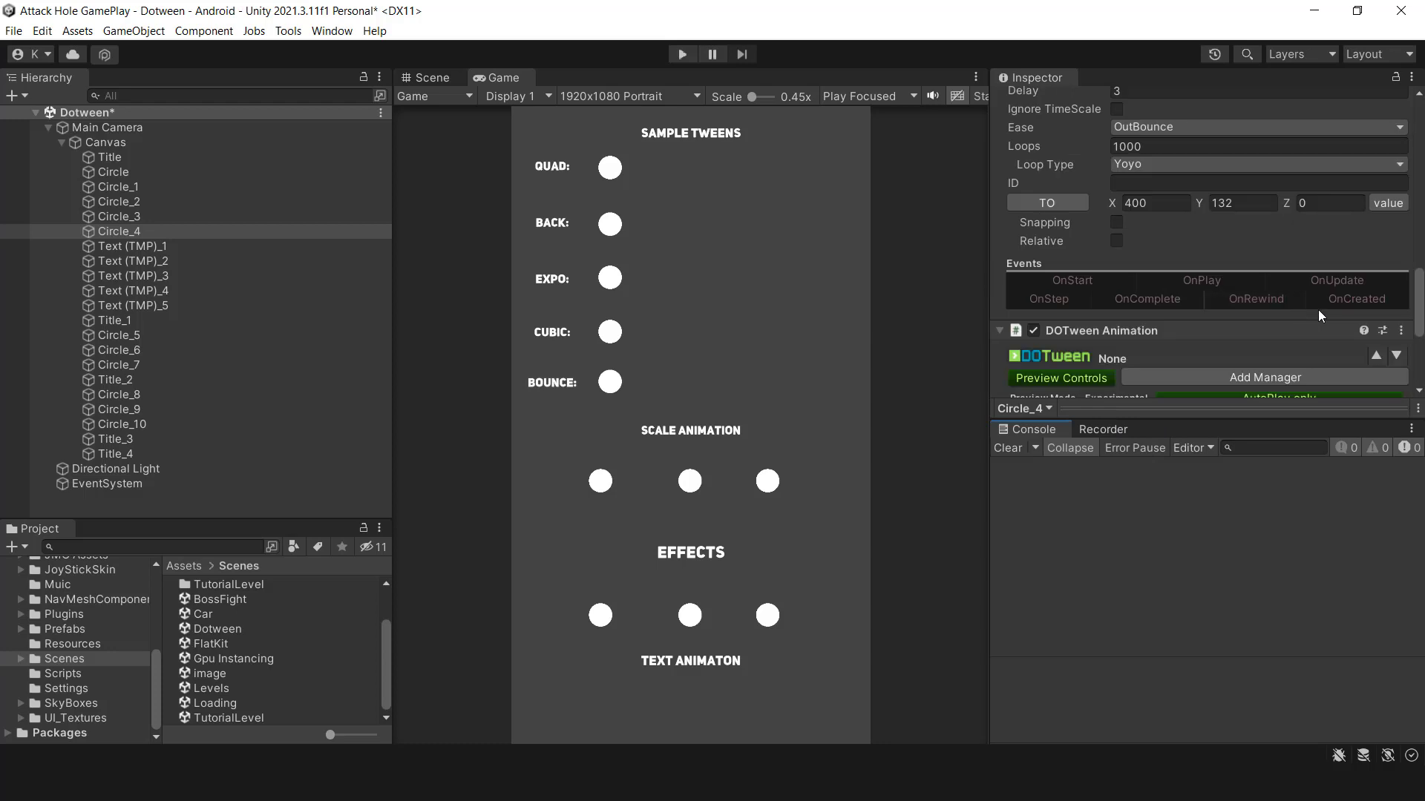
- Remove the extra DOTween Animation component and confirm the remaining tween type stays Move
left_click(1401, 331)
left_click(1340, 372)
scroll(1101, 241, "up", 2)
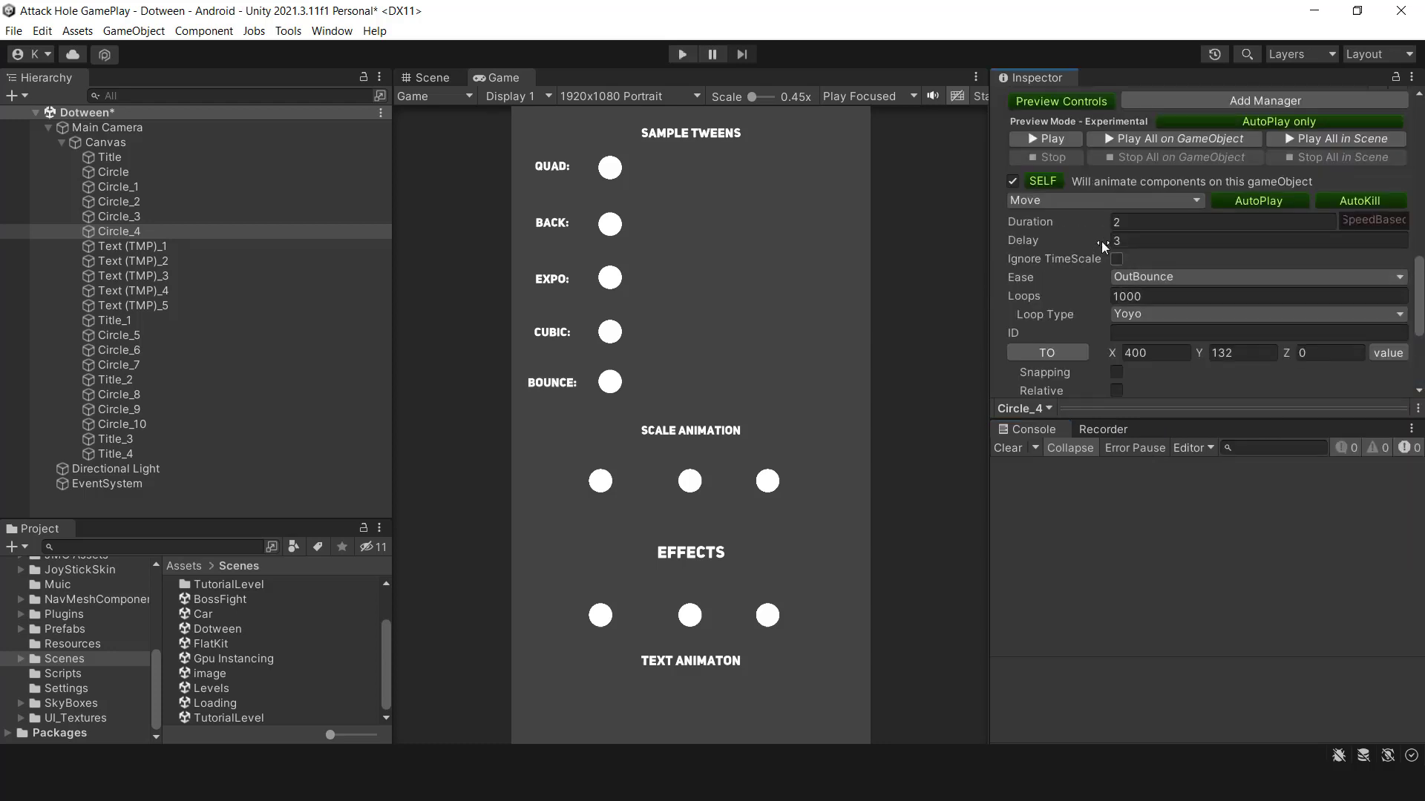
scroll(1090, 206, "up", 2)
scroll(1090, 206, "down", 2)
left_click(1091, 200)
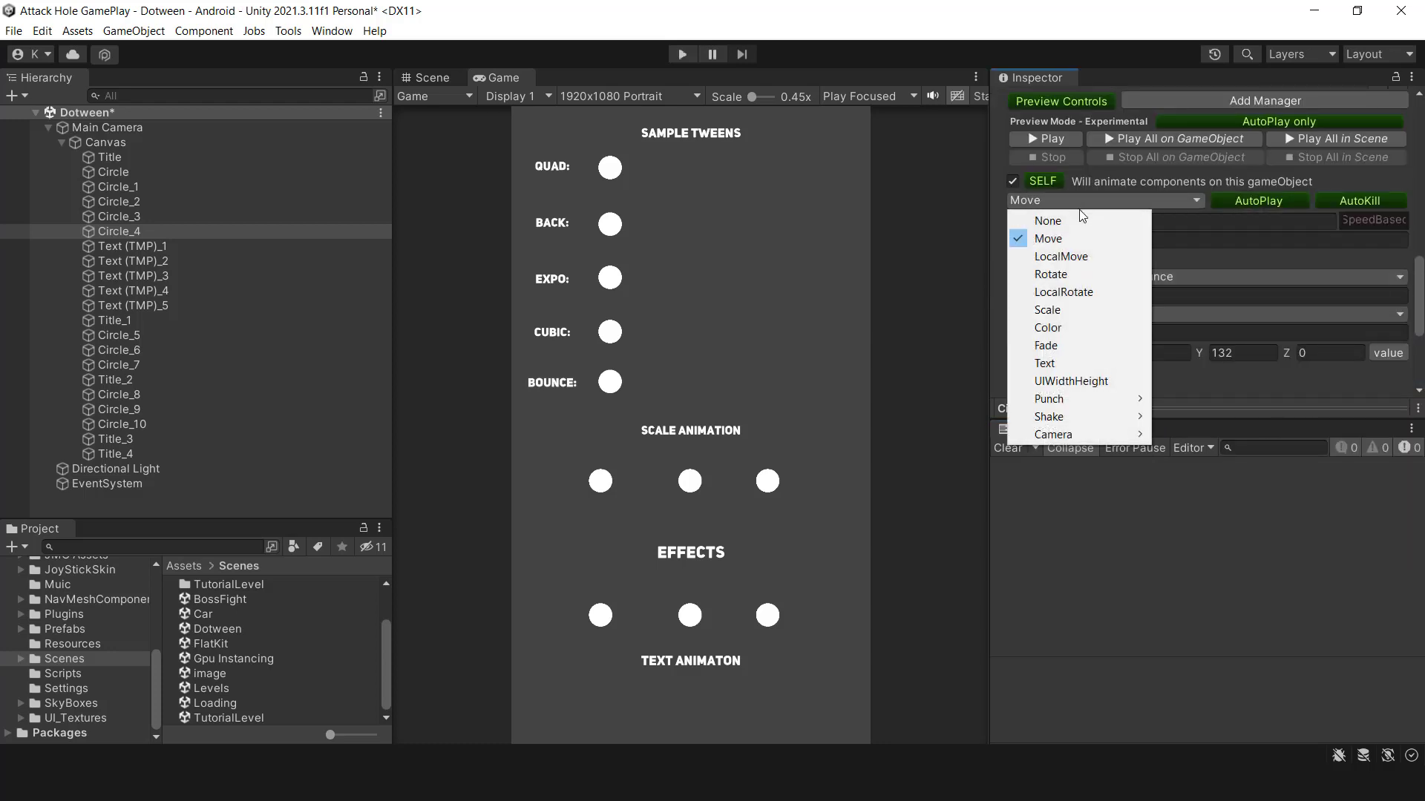
left_click(1099, 237)
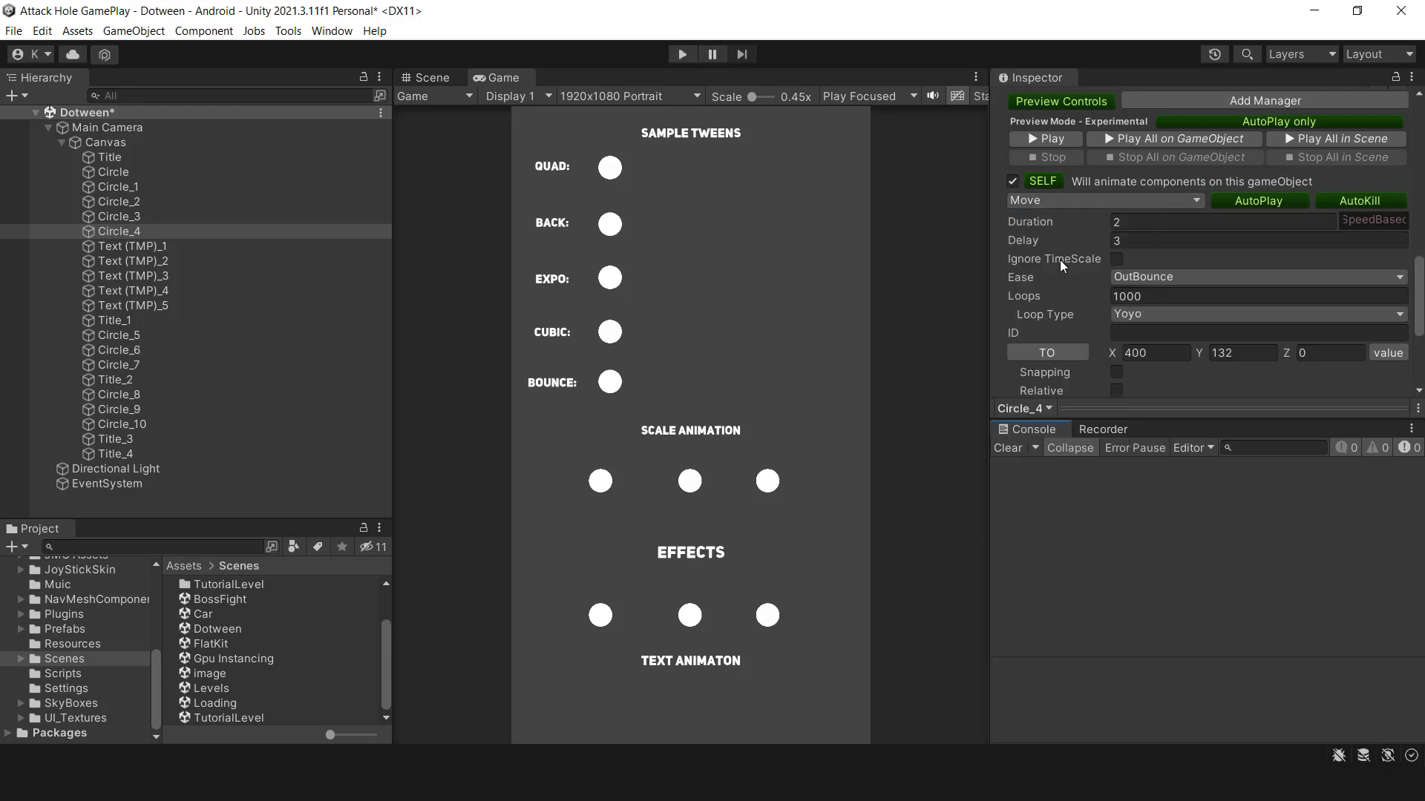
- Check the Move tween's delay, OutBounce ease, Yoyo loop, ID and end-point toggle
left_click(1129, 240)
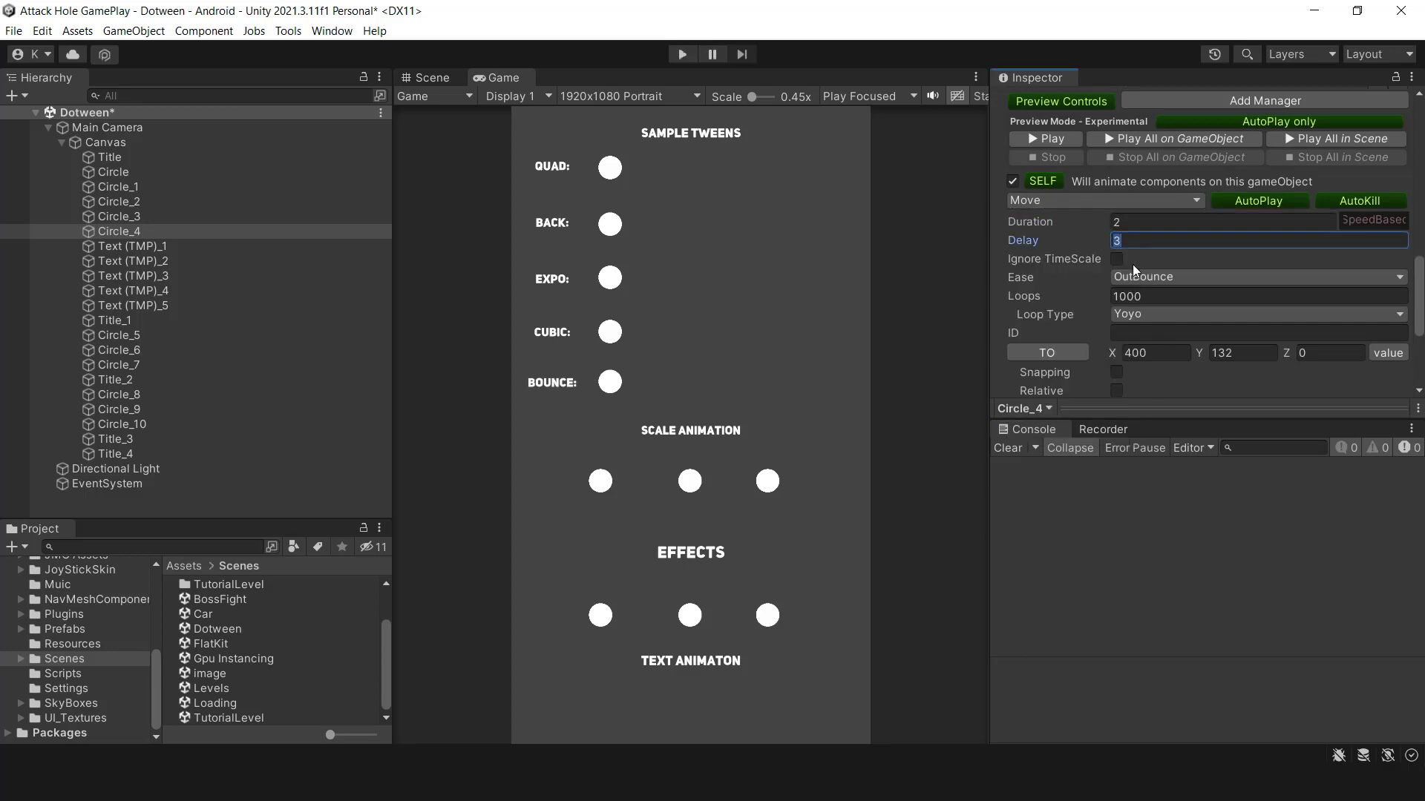
left_click(1173, 277)
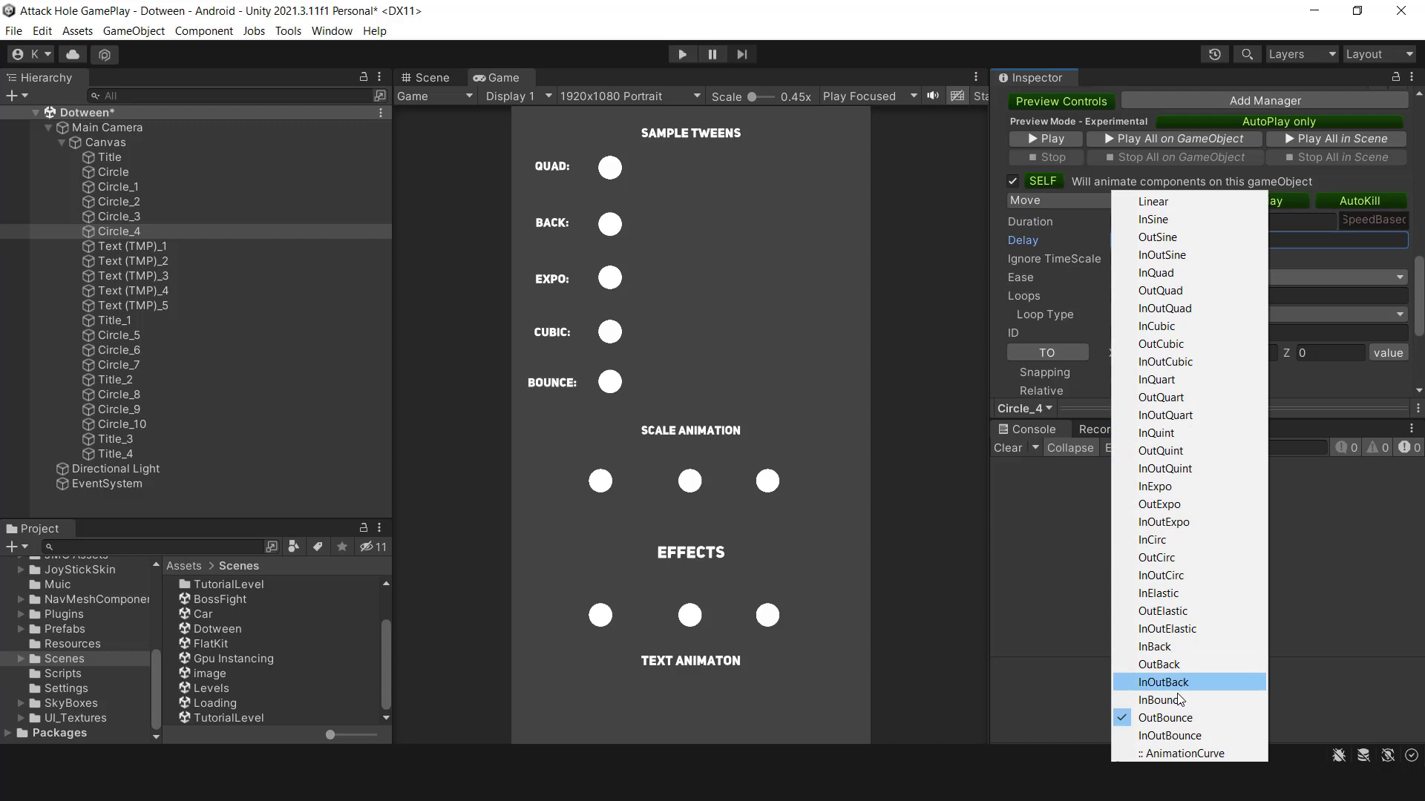
left_click(1077, 468)
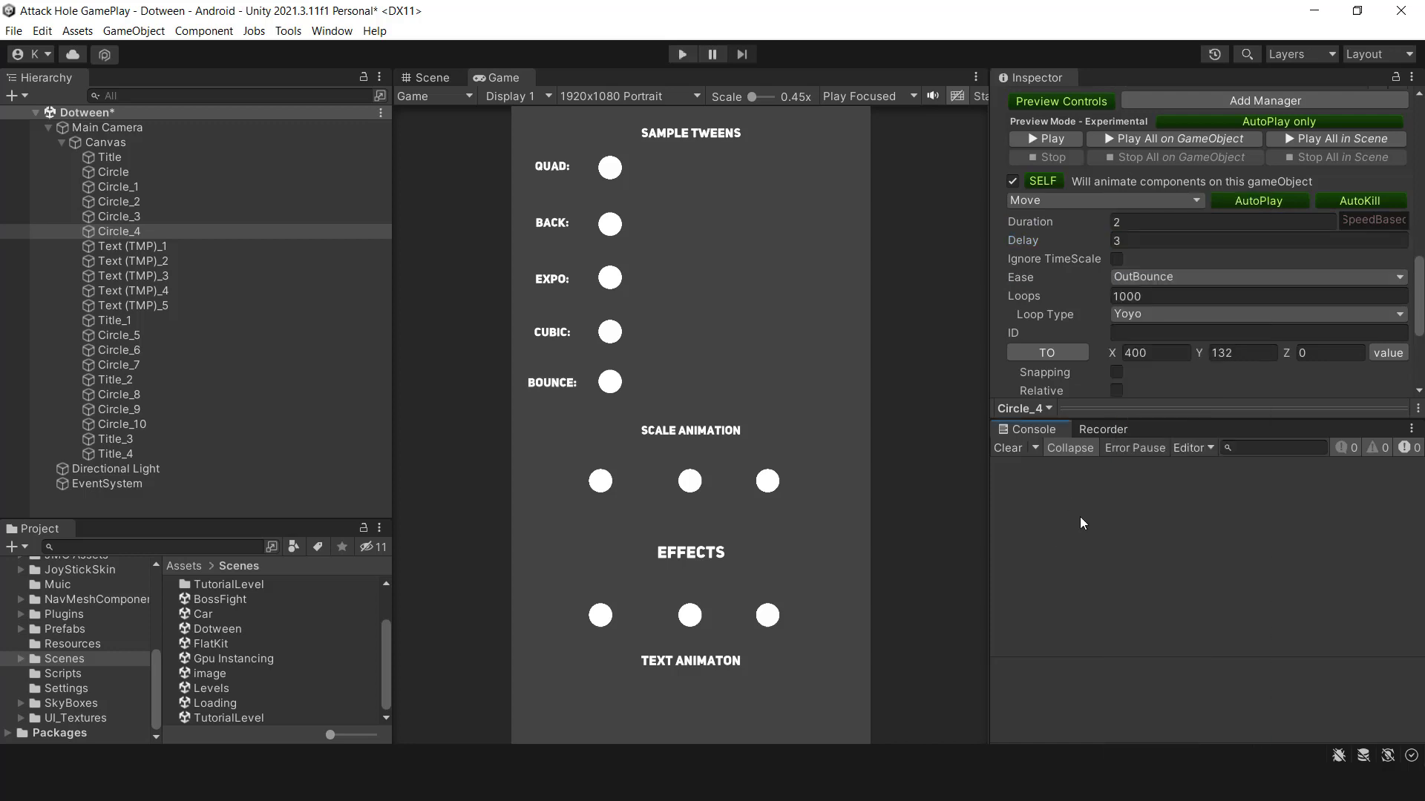
left_click(1152, 316)
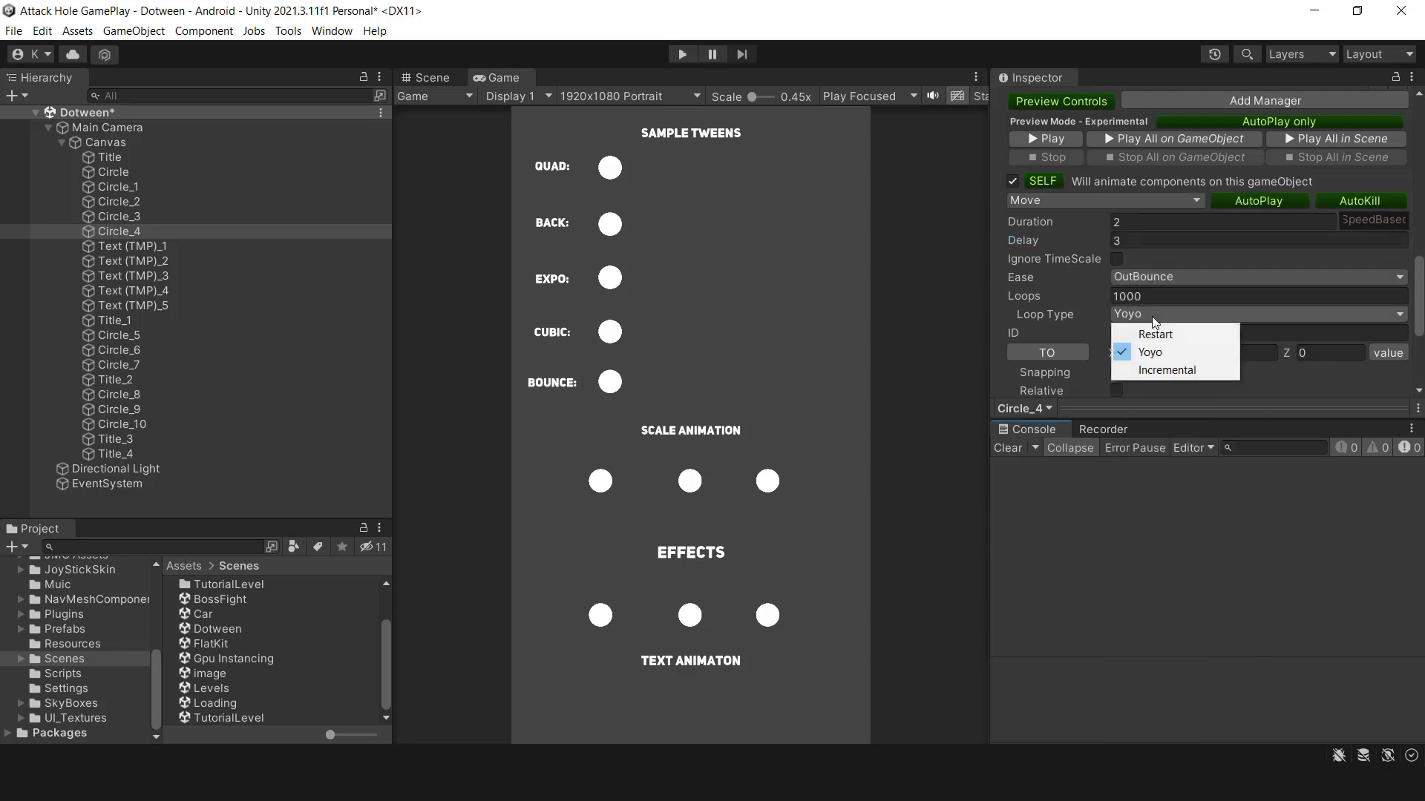
left_click(1175, 531)
scroll(1147, 278, "down", 1)
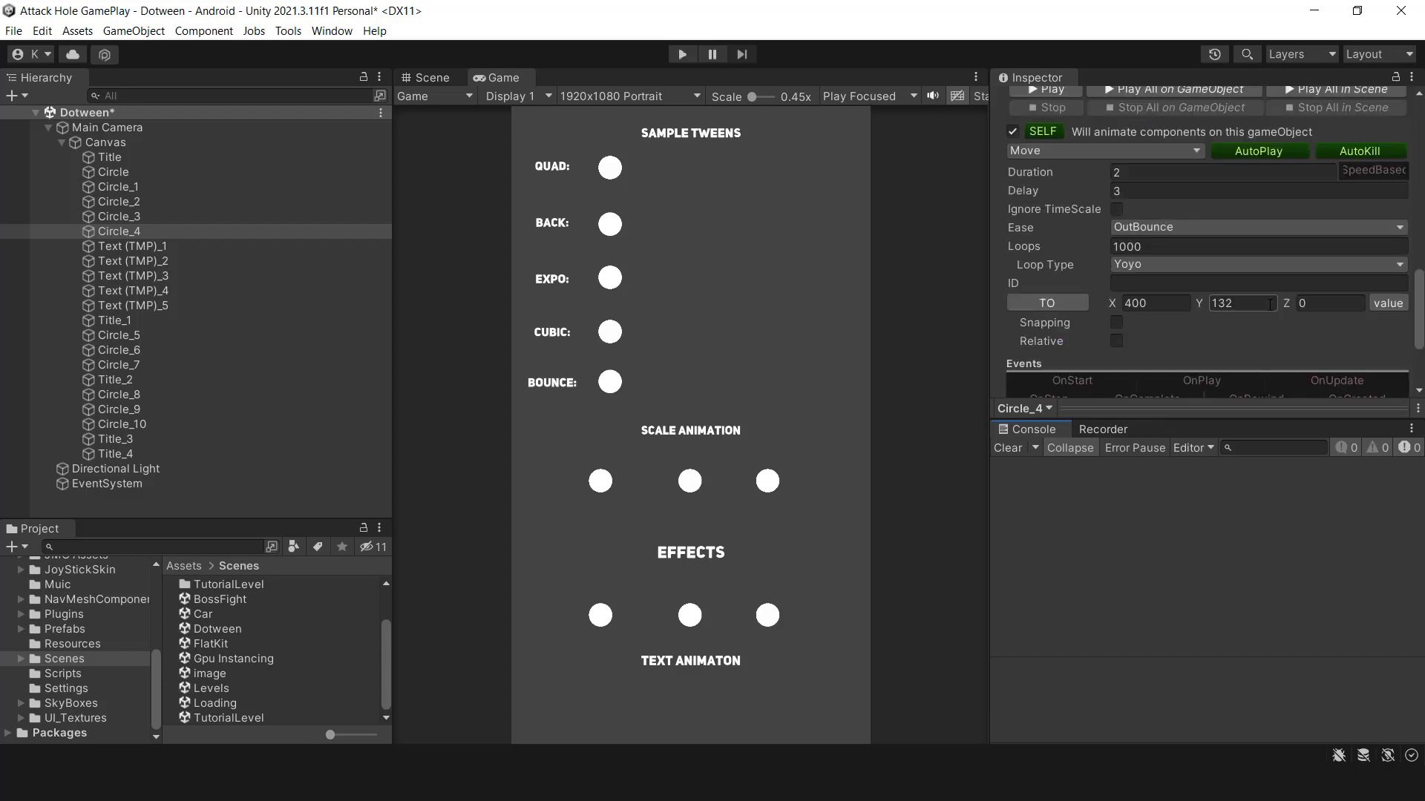
left_click(1141, 283)
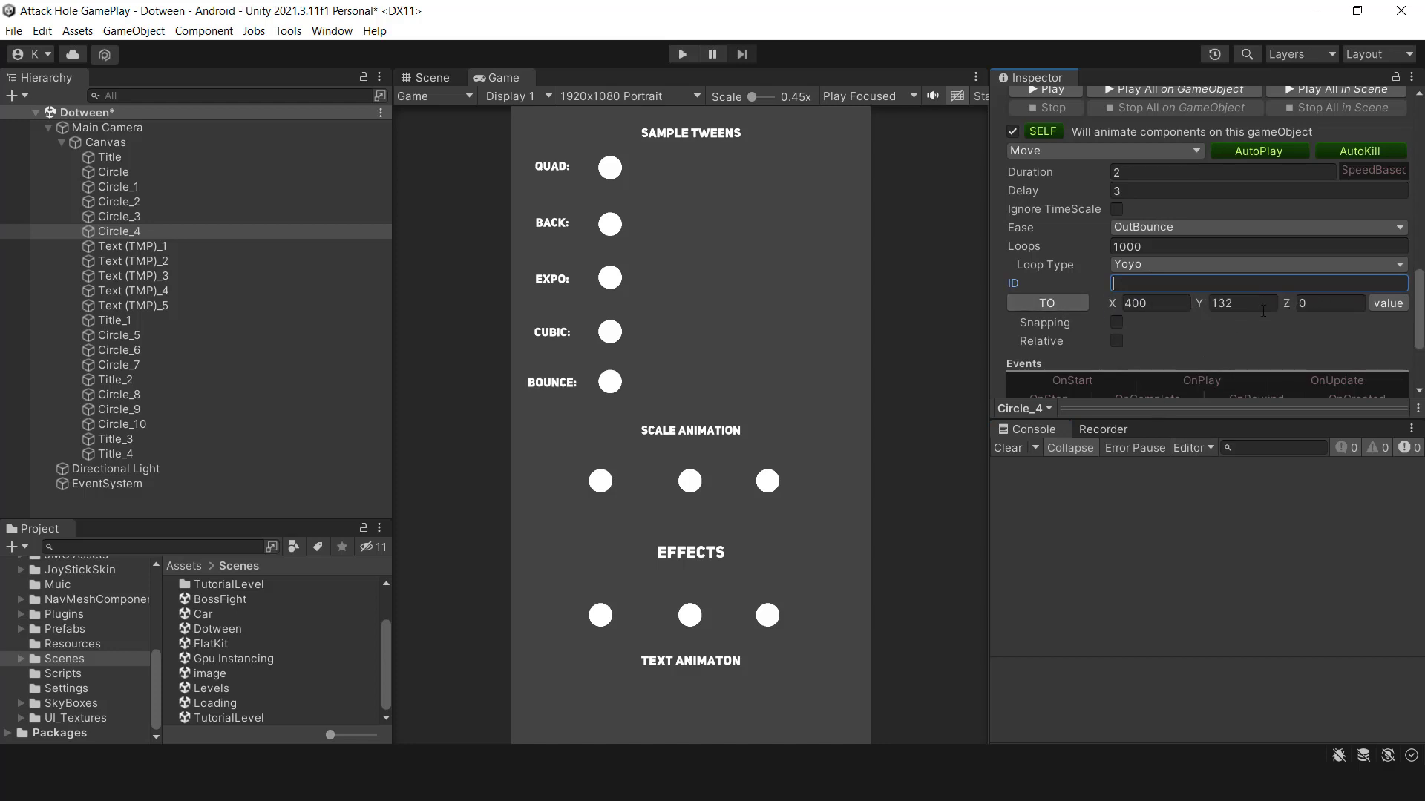
left_click(1388, 302)
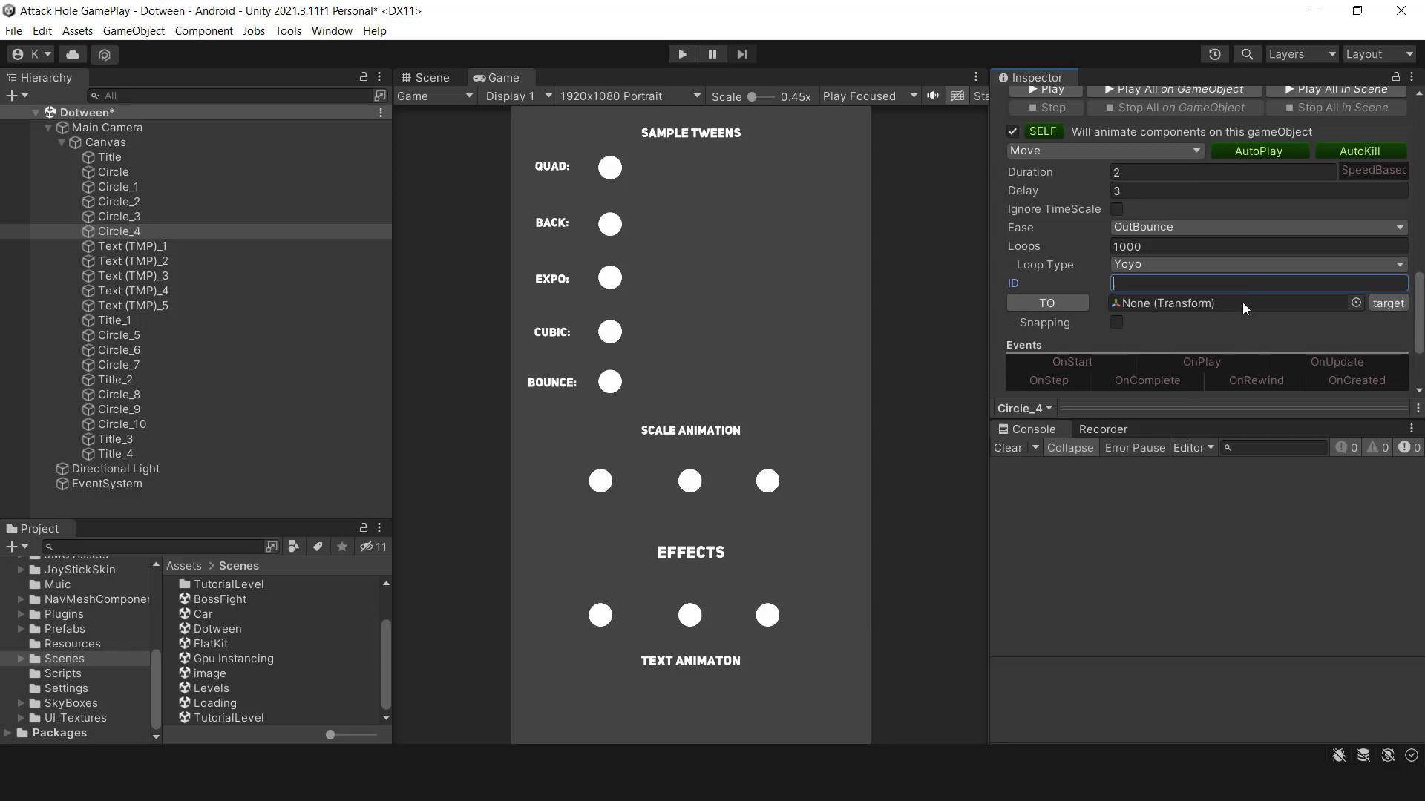
left_click(1382, 302)
scroll(1295, 324, "down", 2)
scroll(1295, 323, "down", 2)
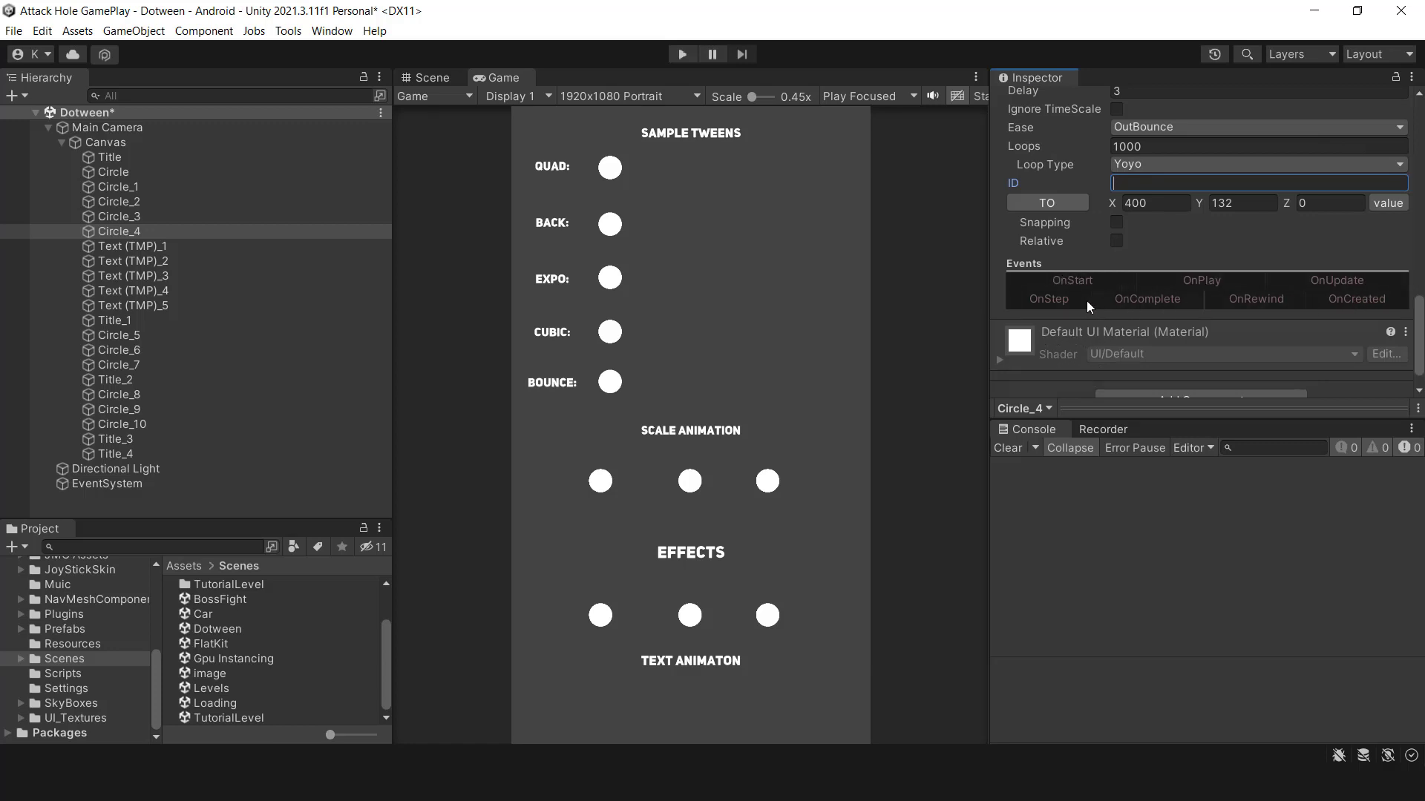
scroll(1254, 346, "down", 1)
scroll(1258, 343, "up", 2)
scroll(1285, 342, "up", 2)
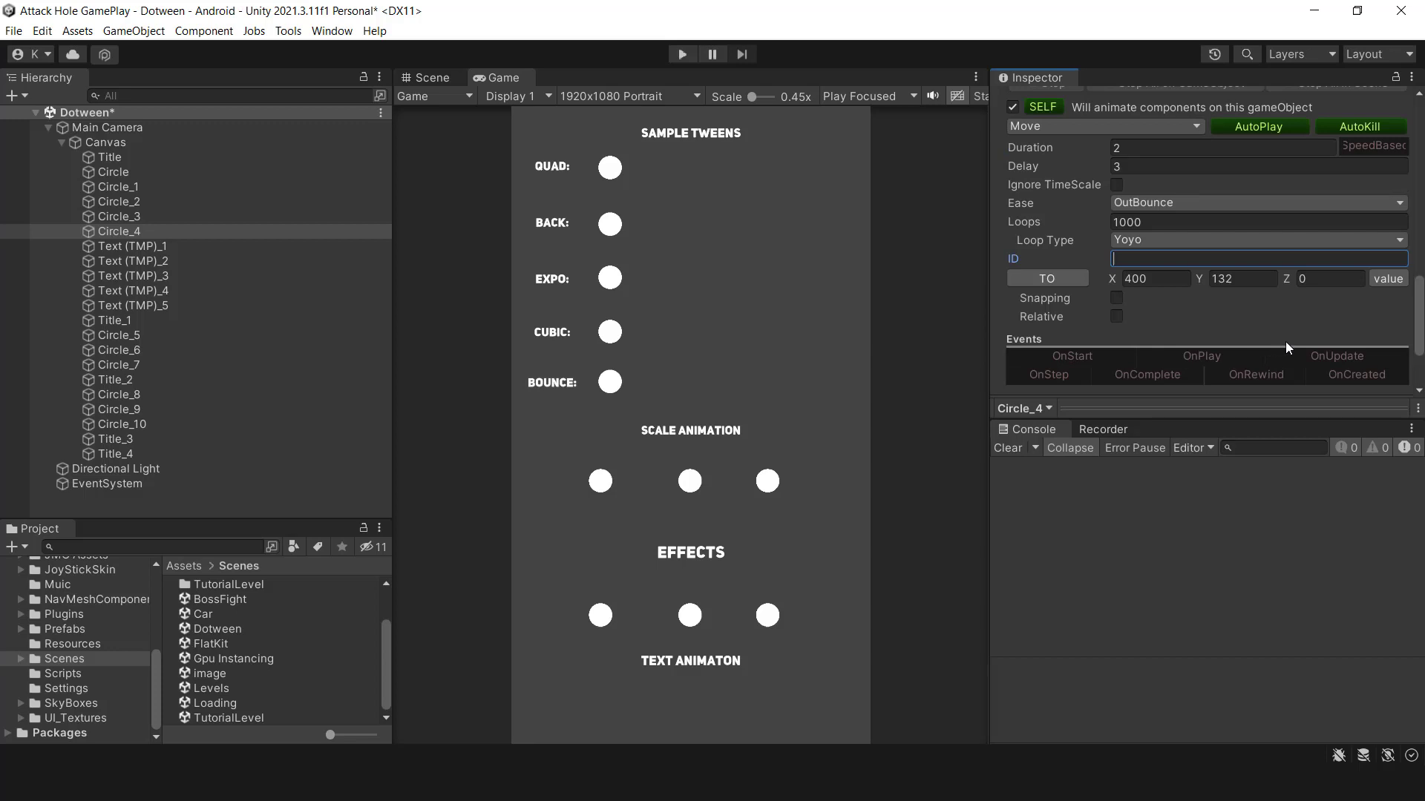
scroll(1313, 339, "up", 8)
scroll(1303, 342, "up", 3)
scroll(1285, 343, "up", 2)
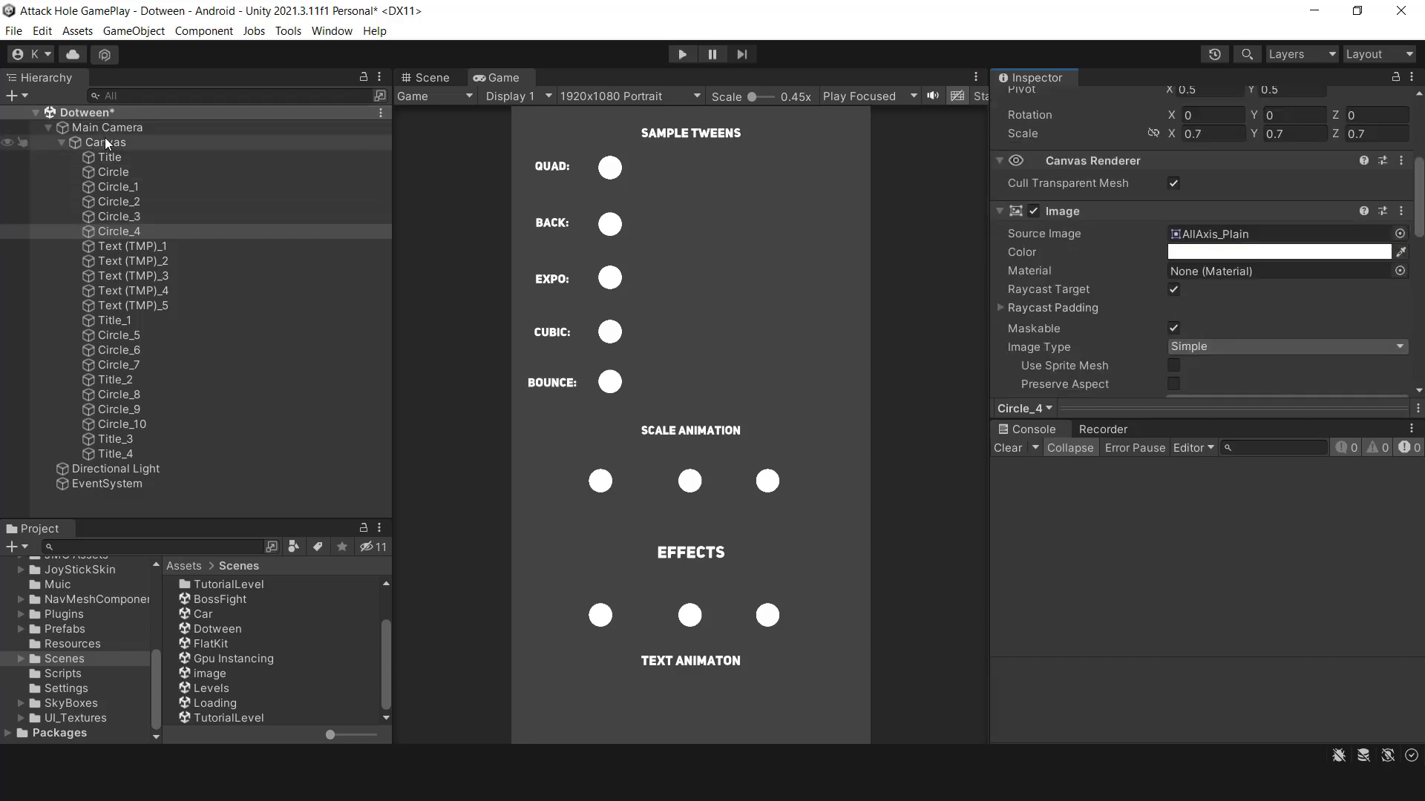
- Preview Circle's InOutQuad Move tween, then stop it so the circle resets
left_click(111, 169)
scroll(1337, 259, "down", 8)
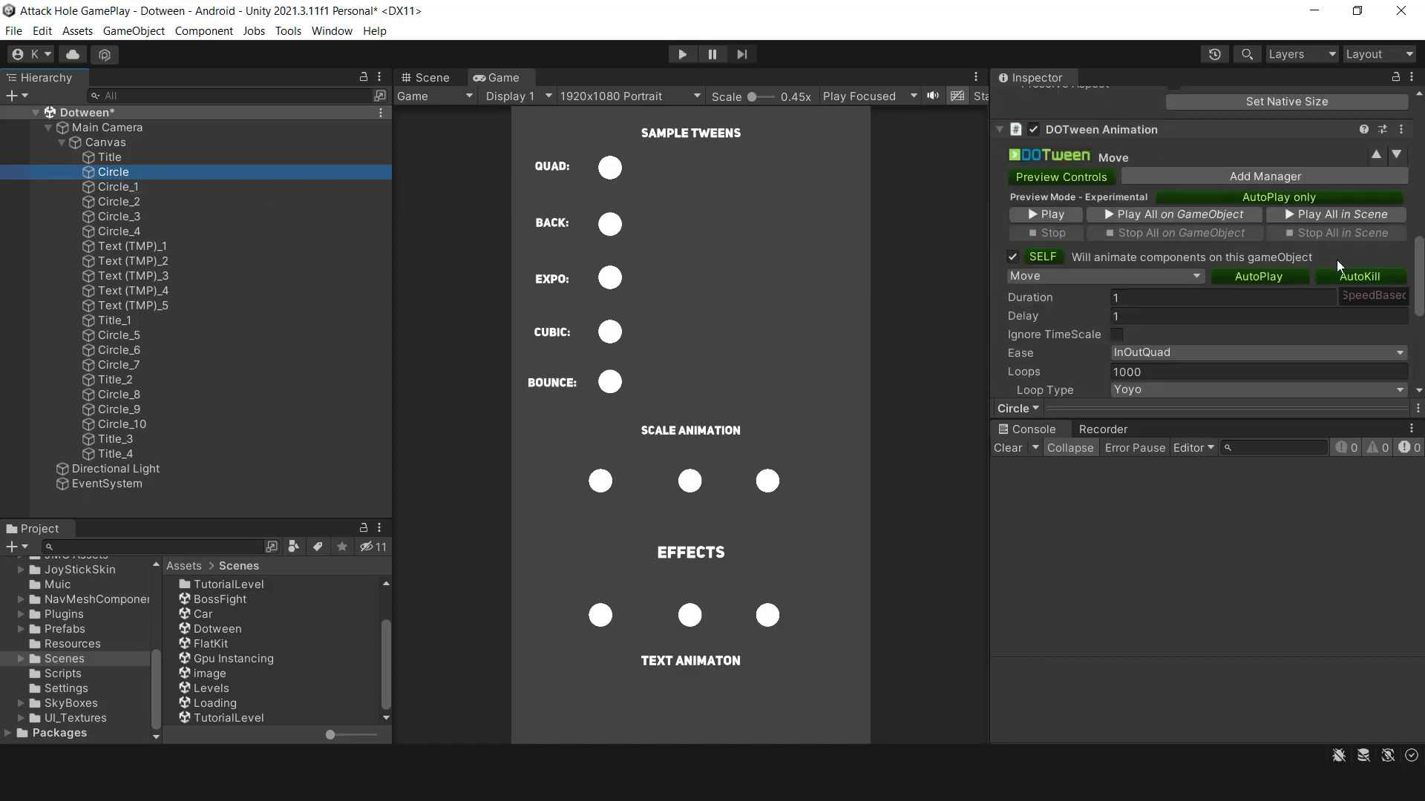
left_click(1043, 213)
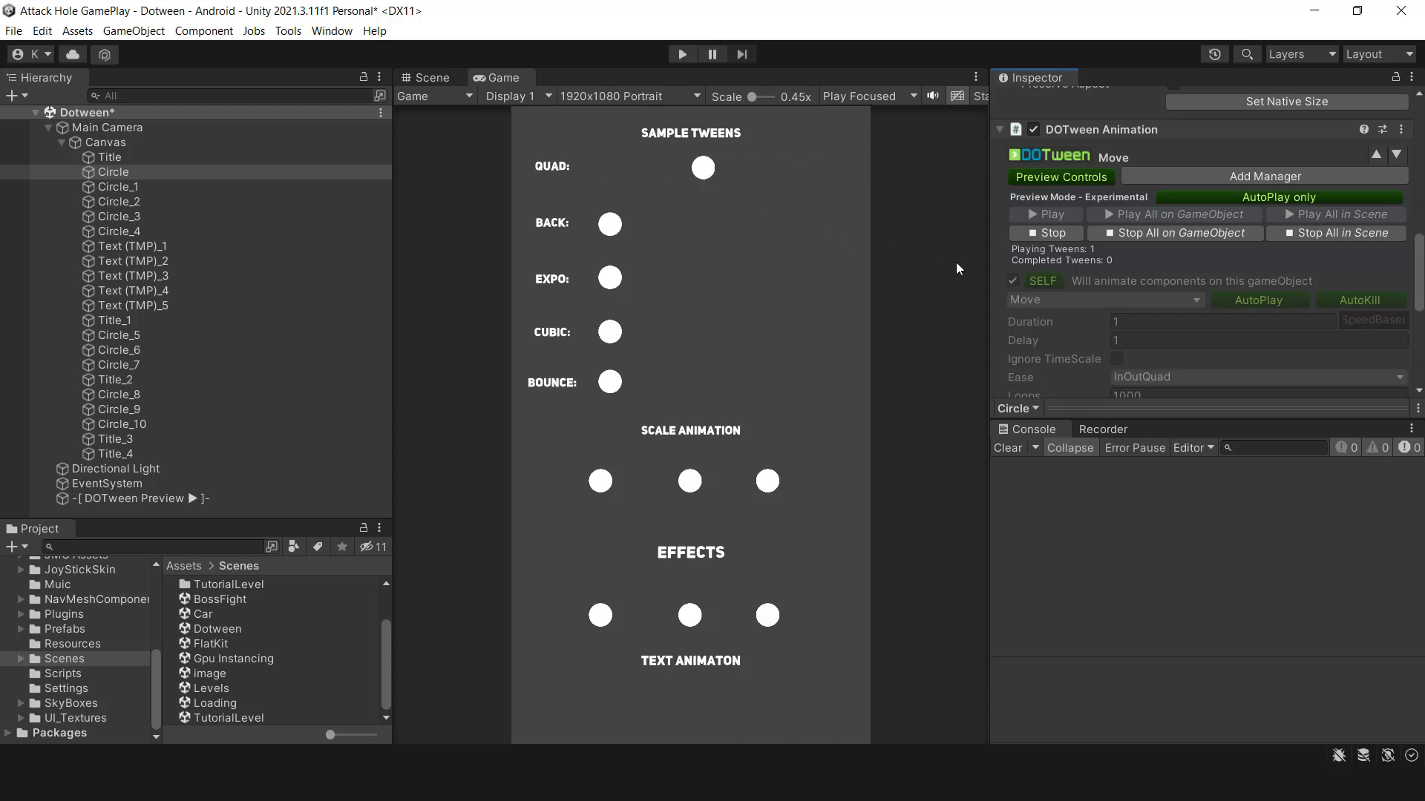
left_click(1042, 232)
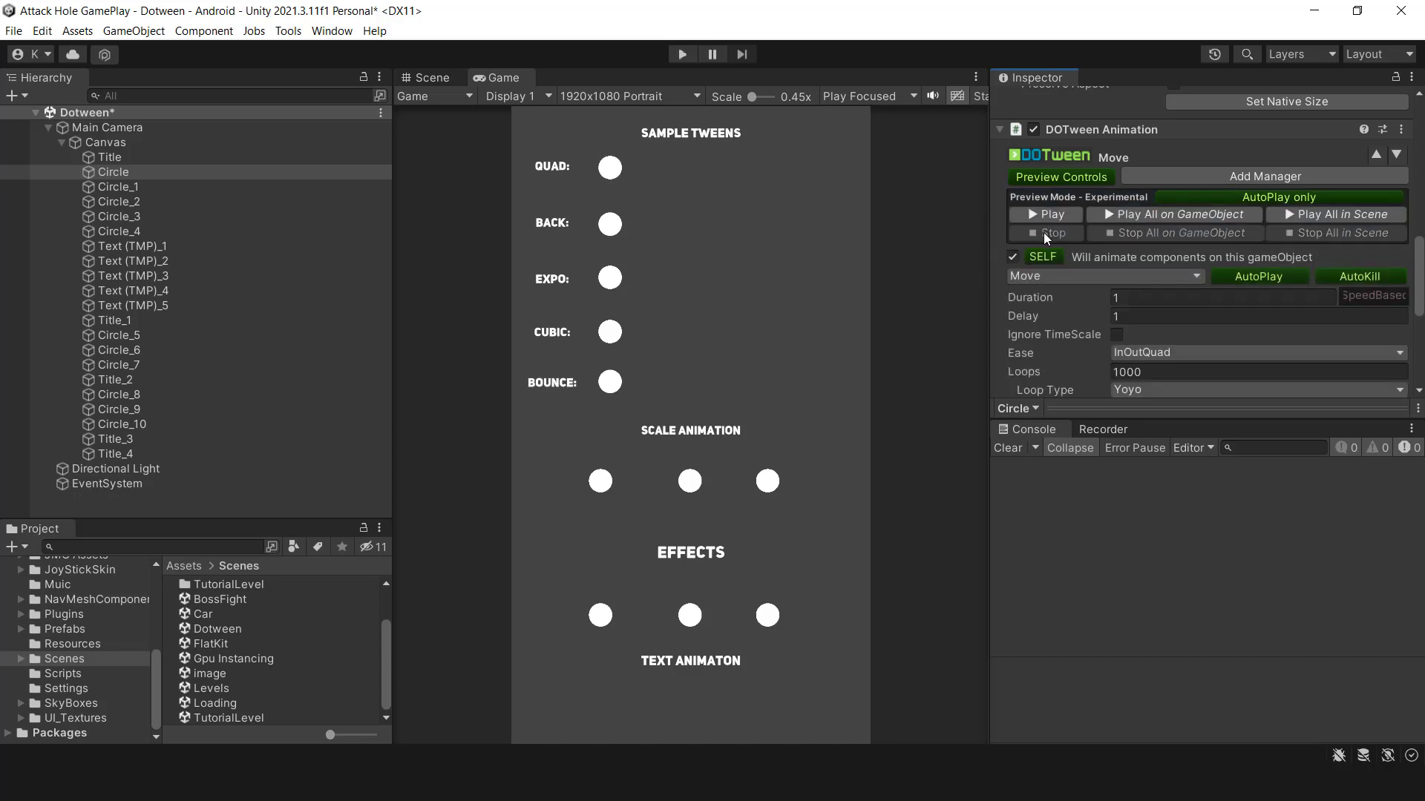